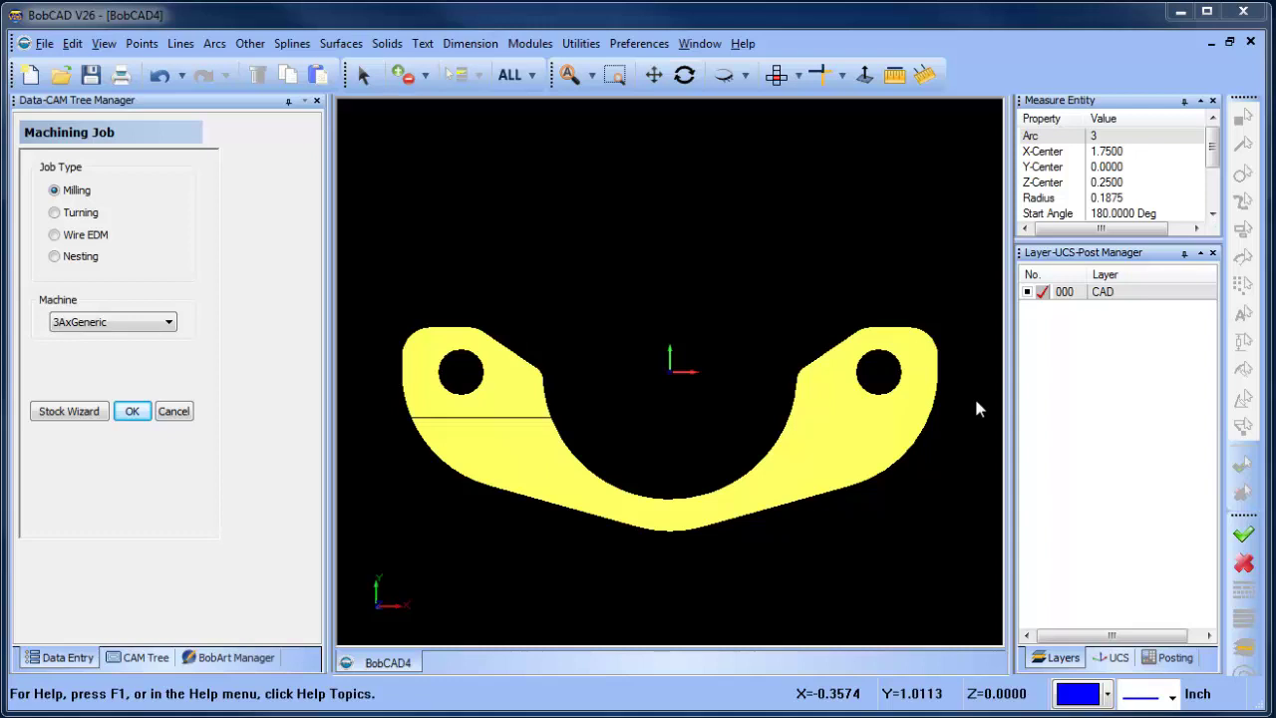
Confirm the milling job and define bounding-box stock around the bracket.
left_click(131, 410)
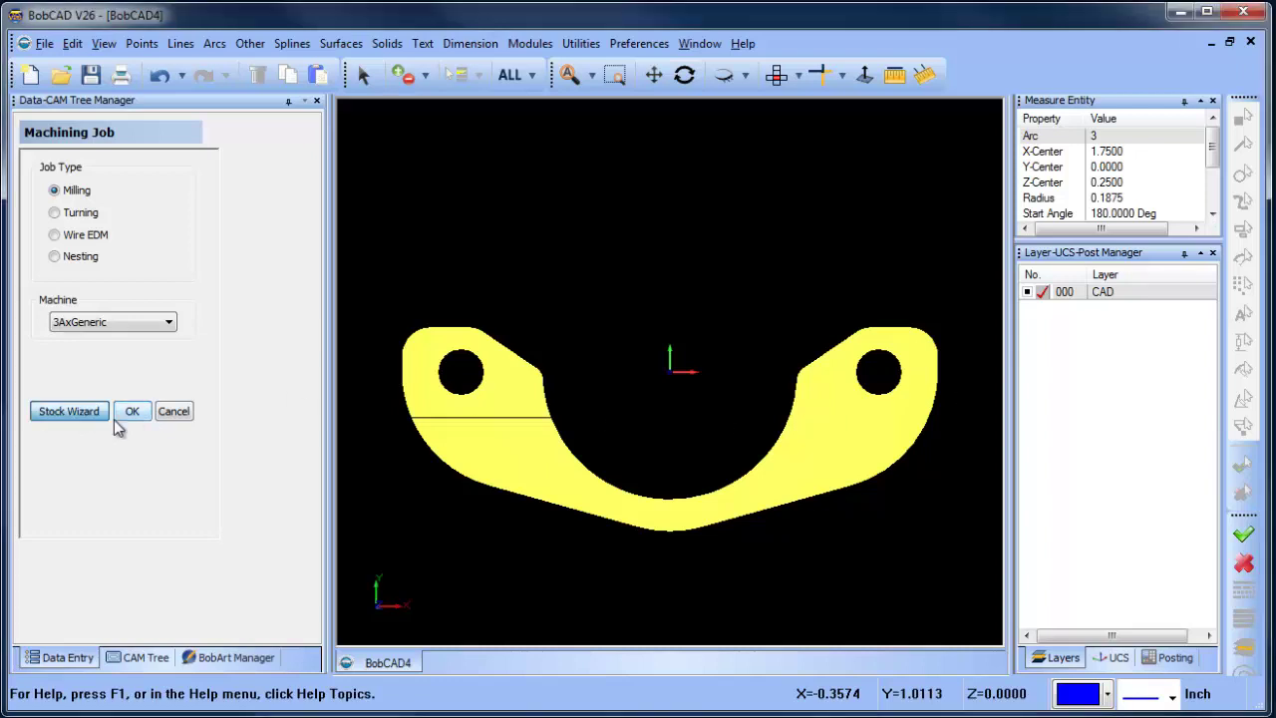
left_click(139, 379)
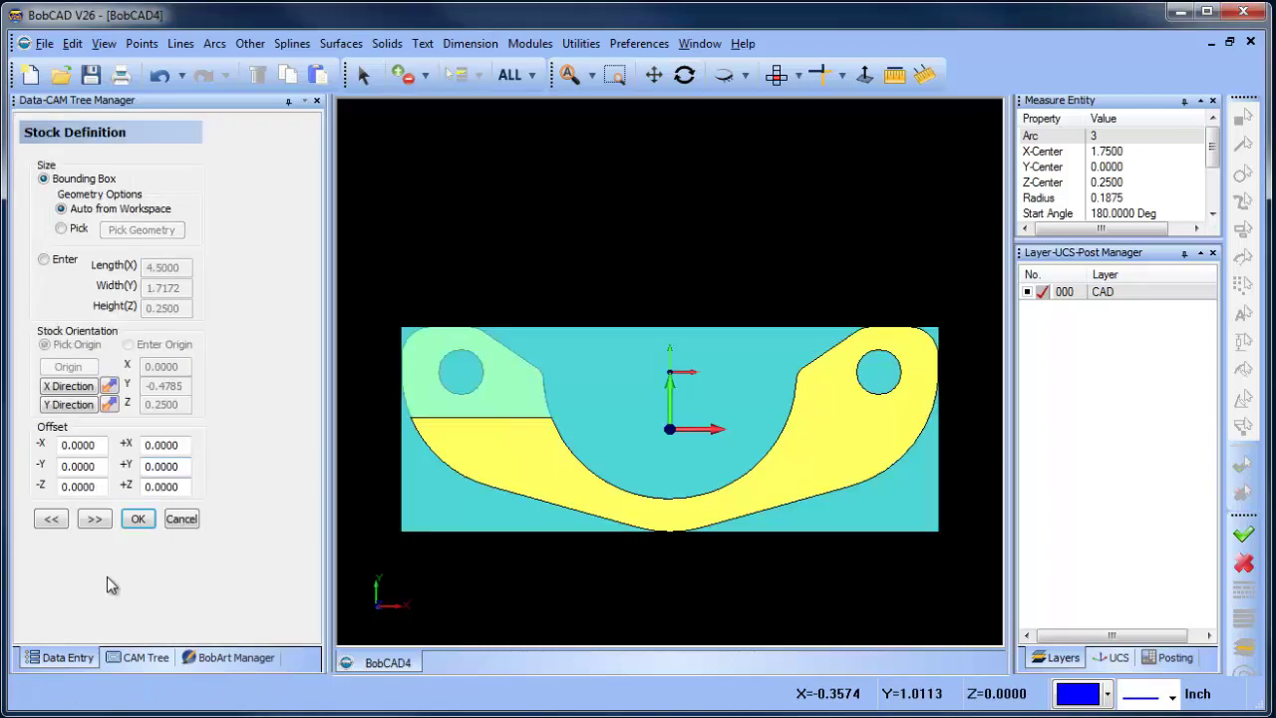
left_click(99, 519)
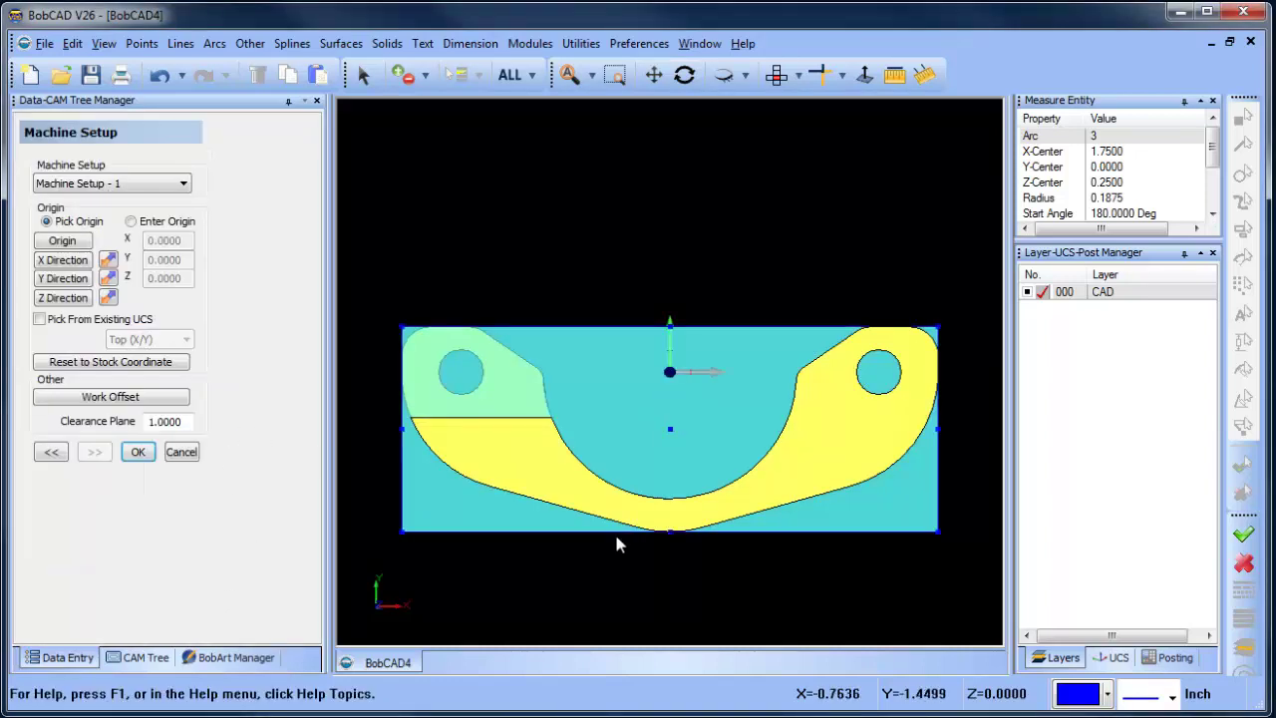
Create Machine Setup - 1 with its origin on the stock corner.
left_click(684, 75)
left_click_drag(772, 430, 788, 389)
left_click(62, 240)
left_click(431, 427)
left_click(138, 451)
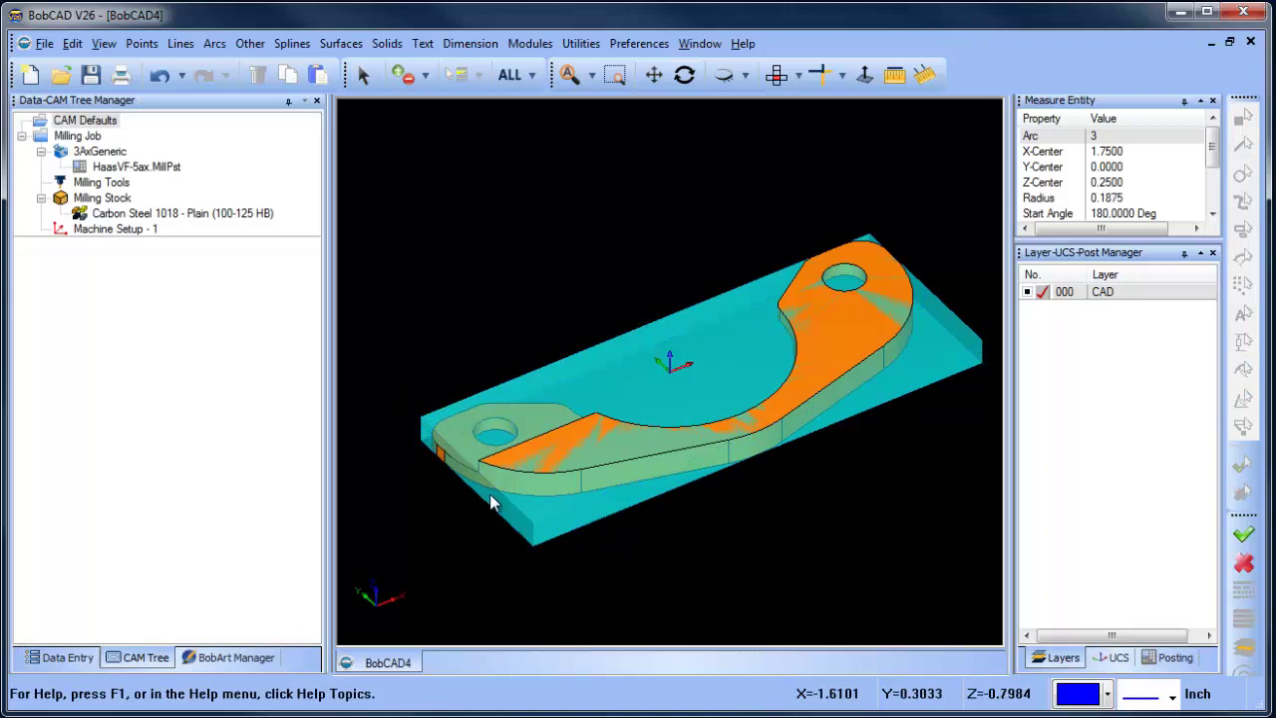
left_click(684, 74)
left_click_drag(842, 438, 551, 452)
mouse_move(755, 492)
left_mouse_down()
mouse_move(847, 455)
mouse_move(832, 477)
mouse_move(665, 488)
mouse_move(760, 458)
left_mouse_up()
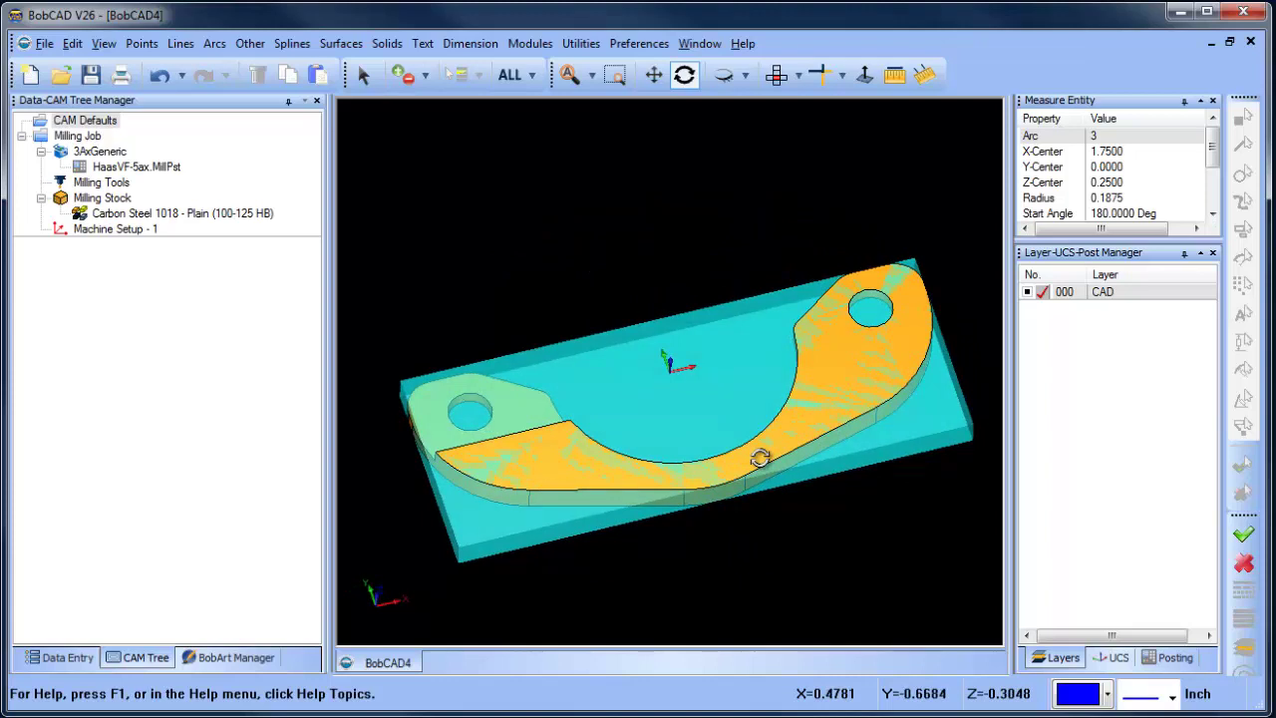
mouse_move(723, 465)
left_mouse_down()
mouse_move(763, 464)
mouse_move(780, 485)
left_mouse_up()
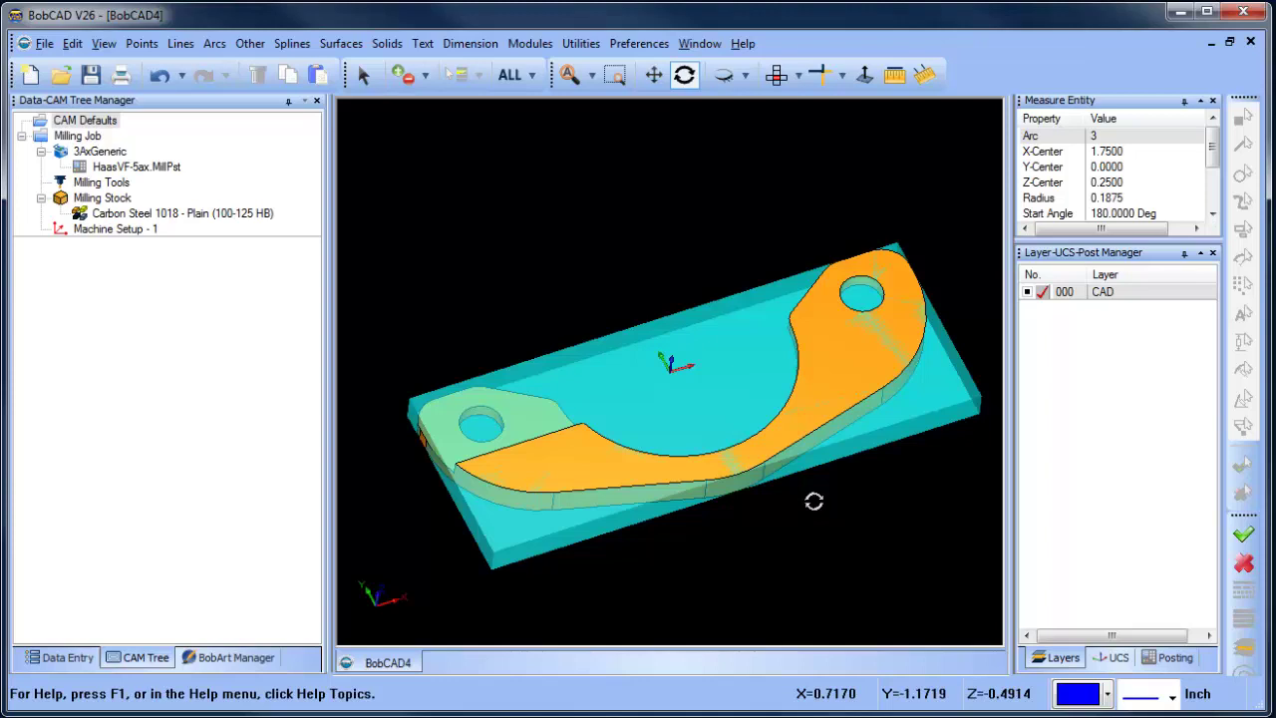
left_click_drag(813, 501, 727, 469)
Raise the Milling Stock transparency toward High and apply it.
left_click(190, 213)
right_click(114, 197)
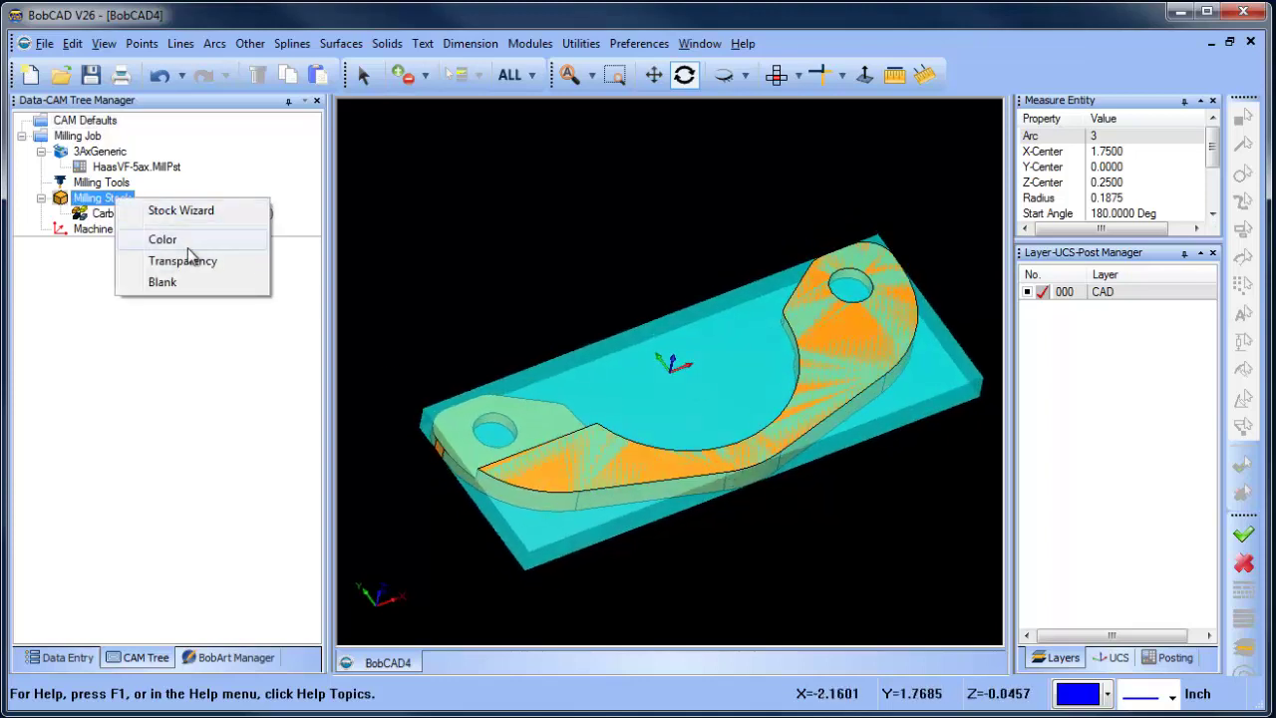
left_click(214, 261)
left_click_drag(565, 373, 731, 379)
left_click(820, 368)
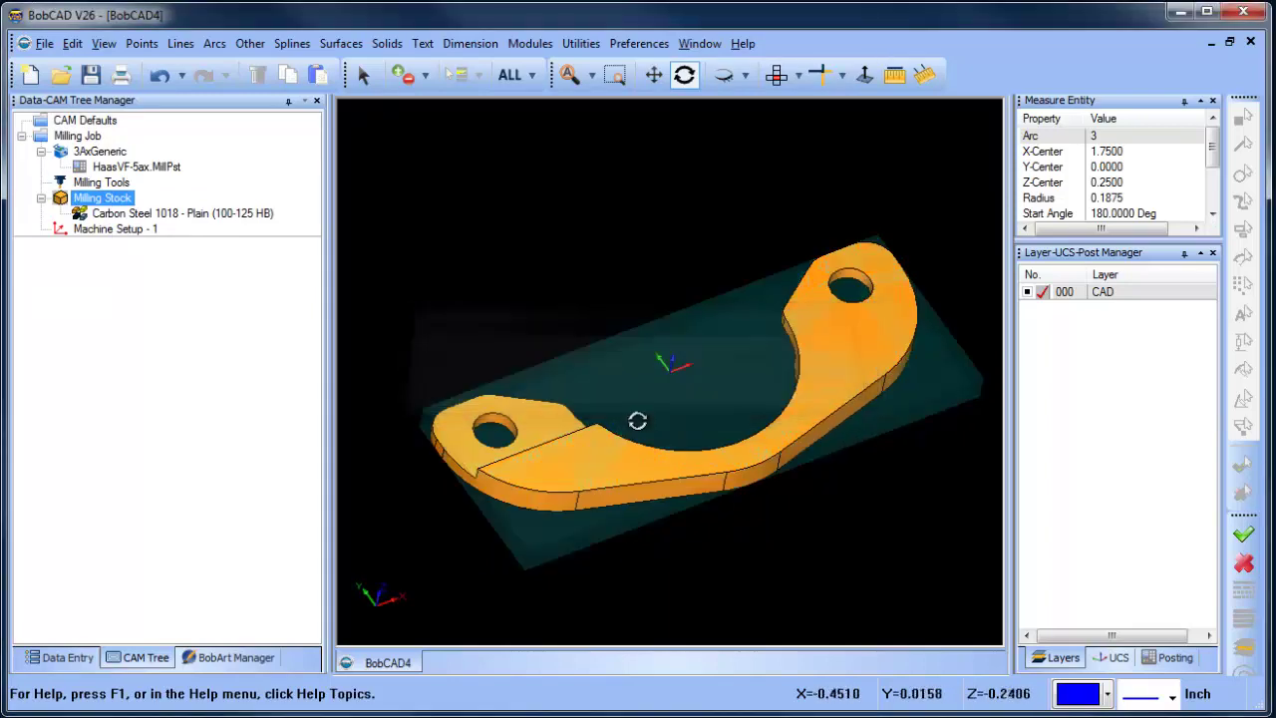
Orbit to view the bracket through the stock, then bring up Machine Setup - 1 options.
left_click_drag(812, 450, 655, 461)
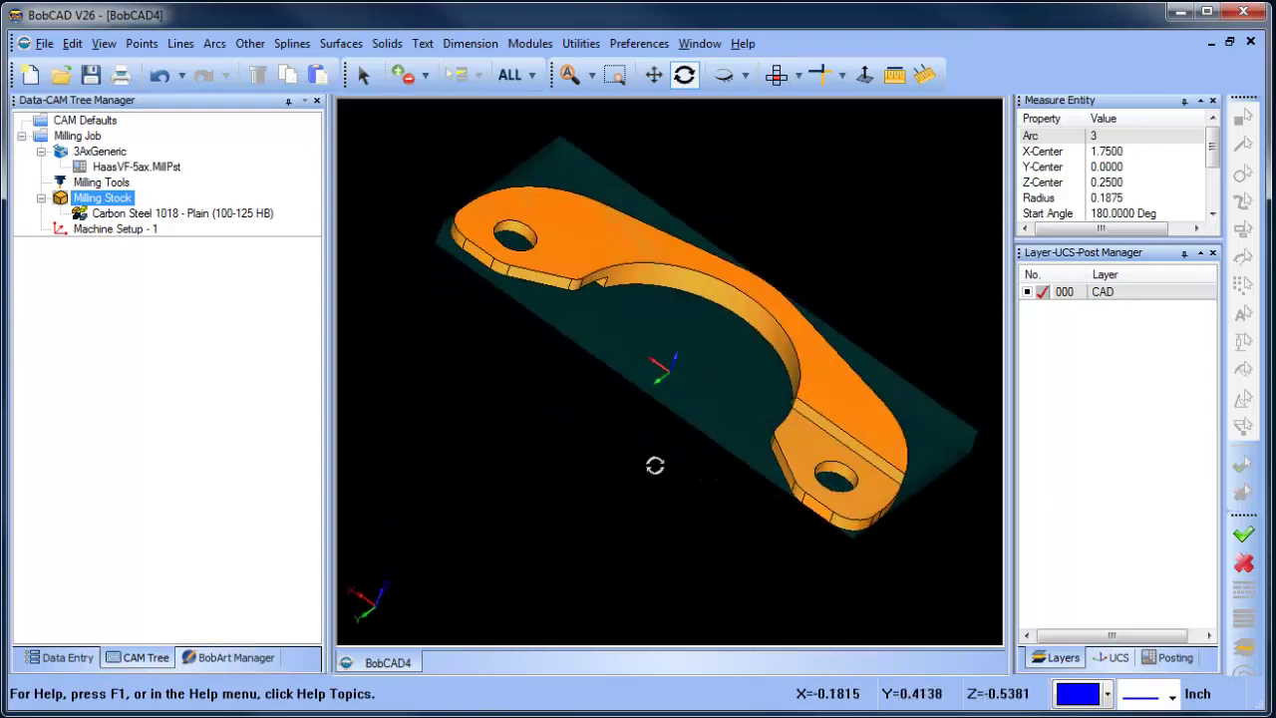
scroll(735, 482, "up", 2)
left_click_drag(734, 481, 620, 408)
left_click(117, 231)
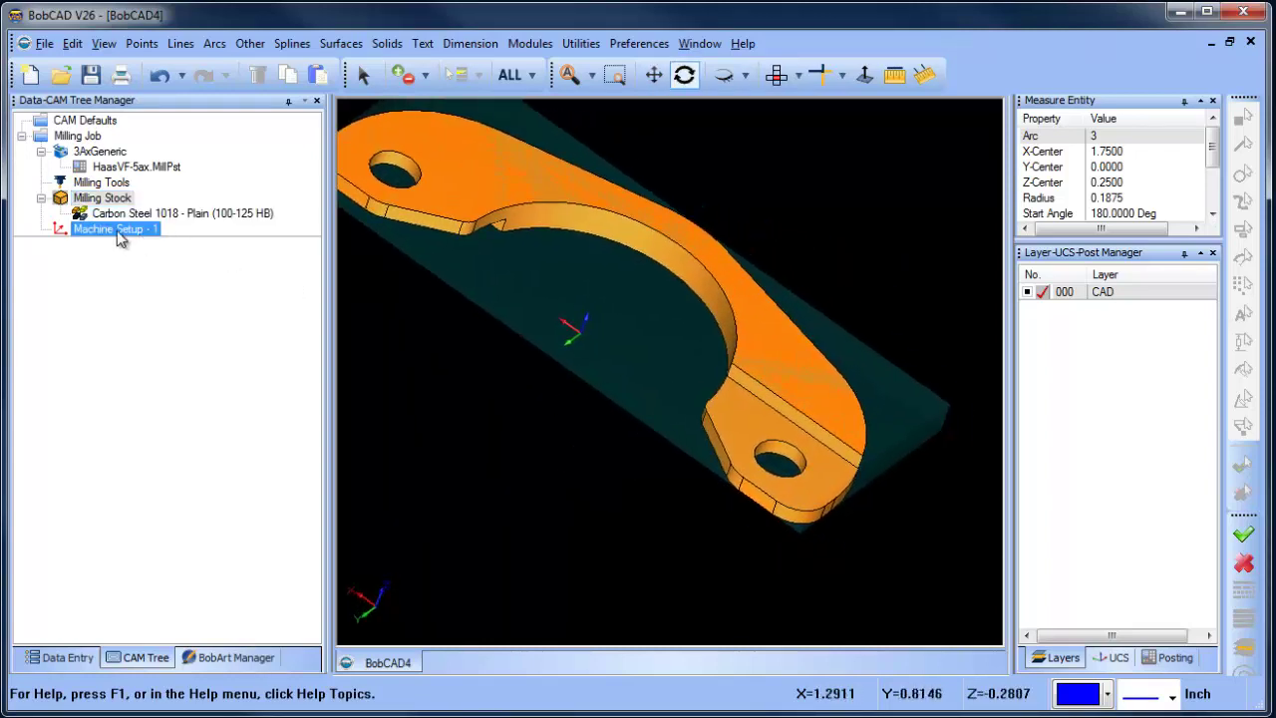
right_click(118, 231)
Start a Mill 2 Axis feature and select the bracket geometry.
left_click(248, 364)
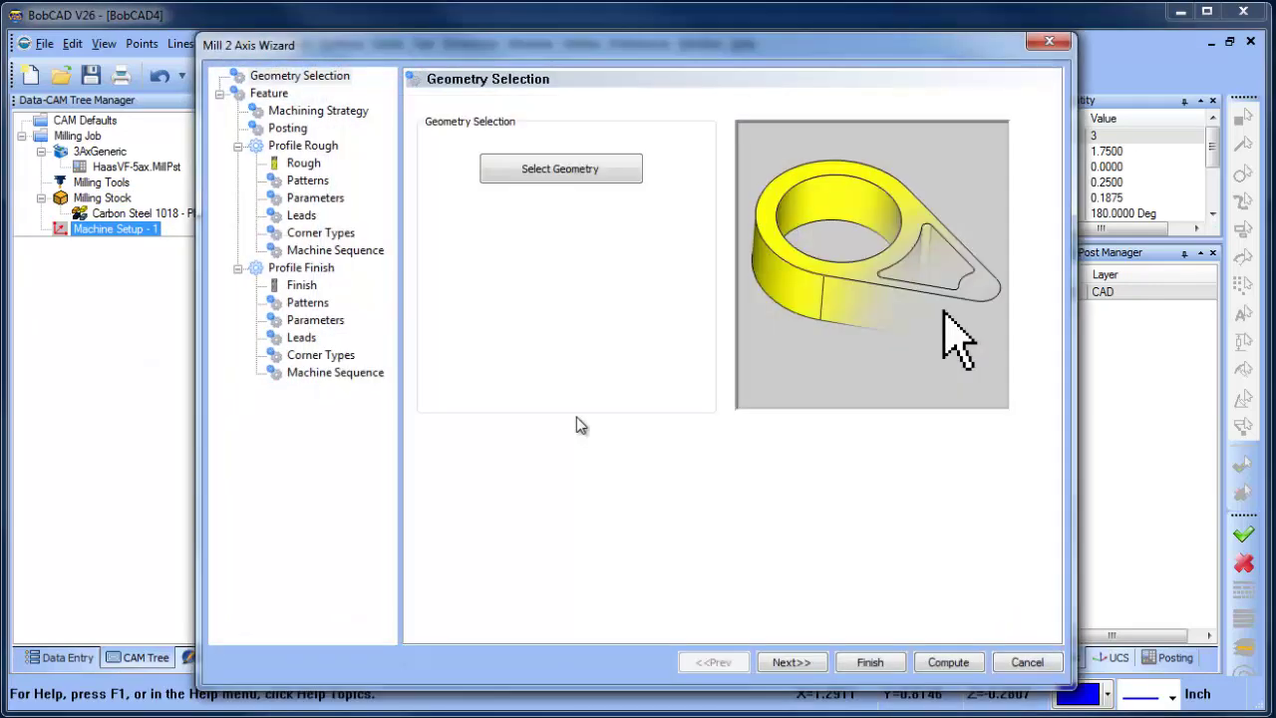
left_click(564, 177)
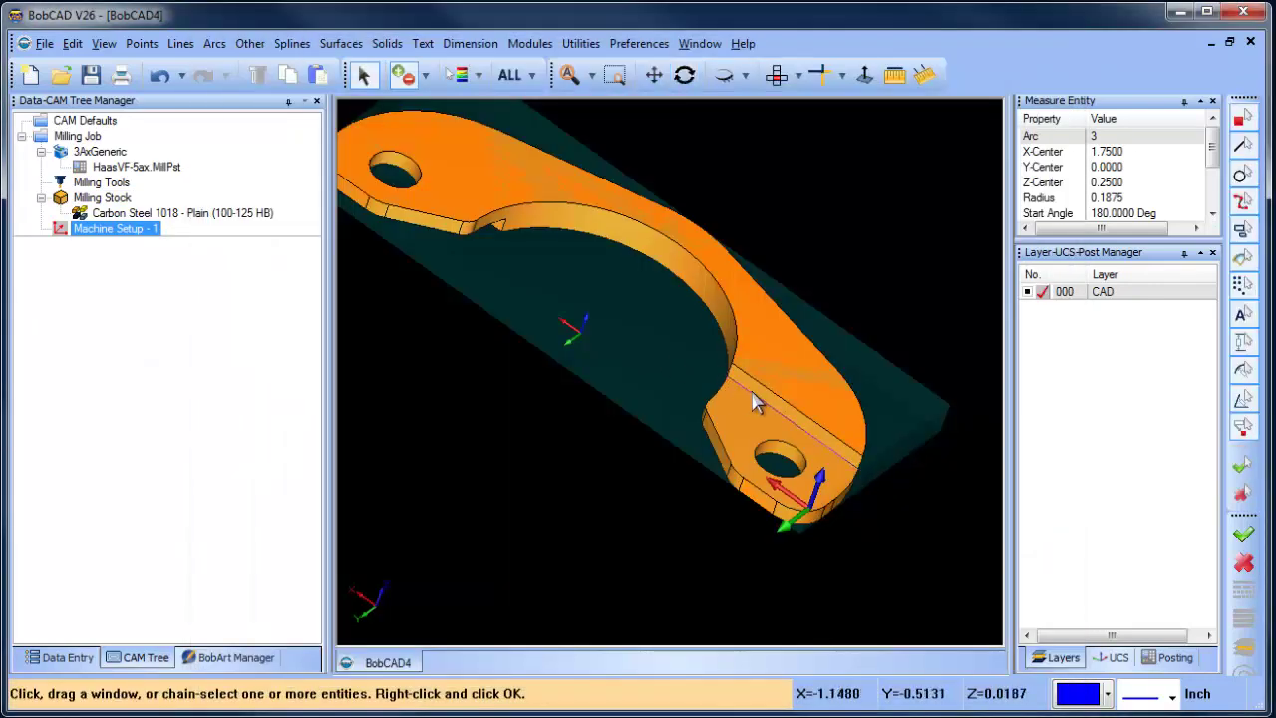
right_click(551, 372)
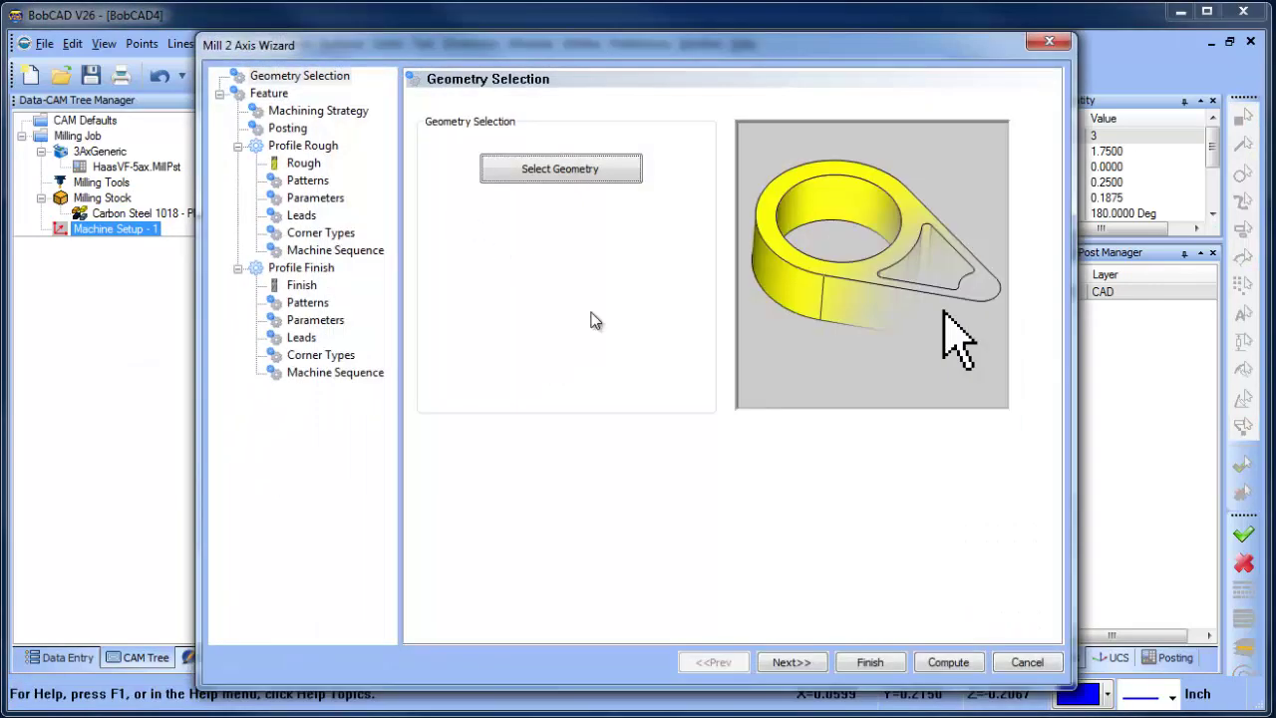
Set the 0.125 total depth from the picked bottom and choose the Profiling strategy.
left_click(782, 662)
left_click(670, 371)
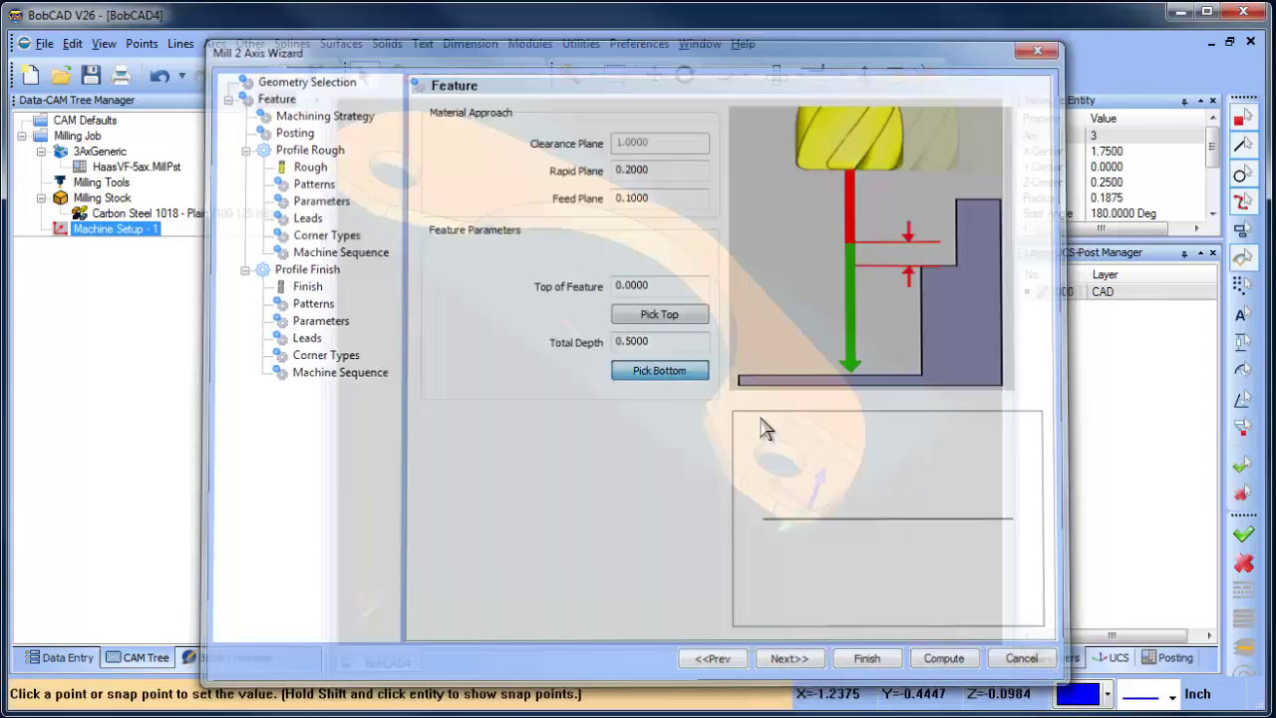
left_click(788, 436)
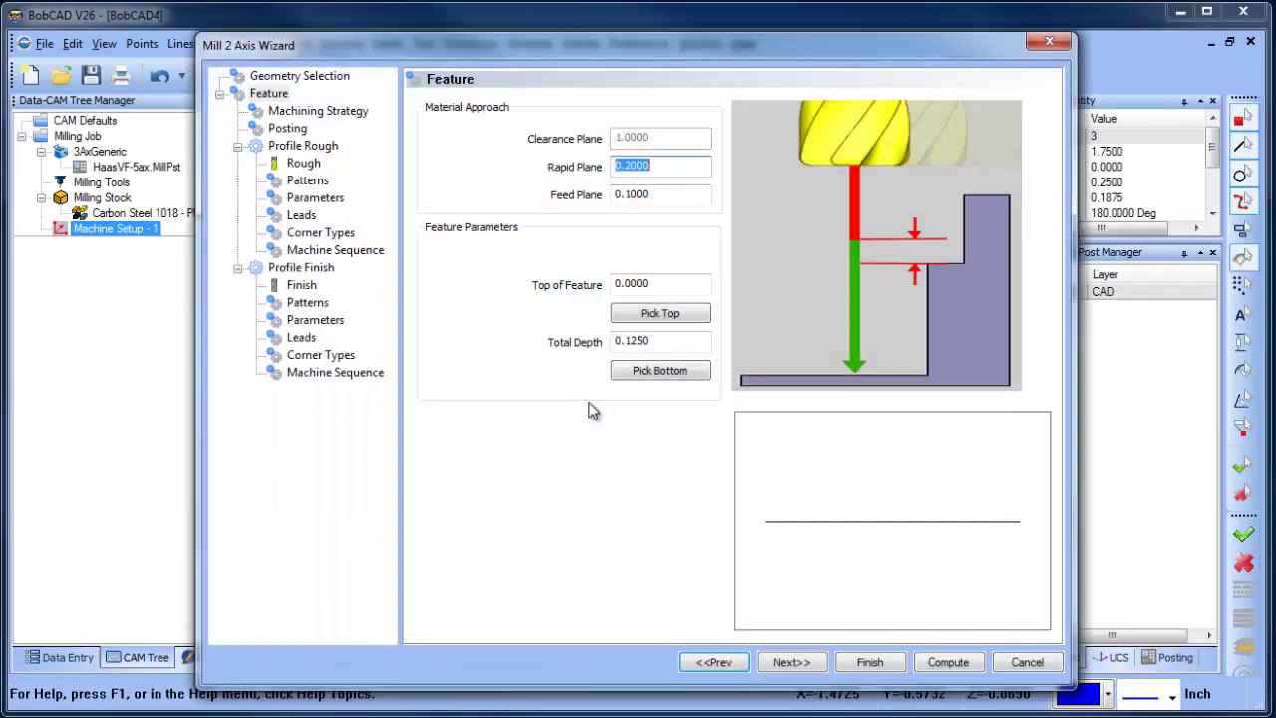
left_click(793, 661)
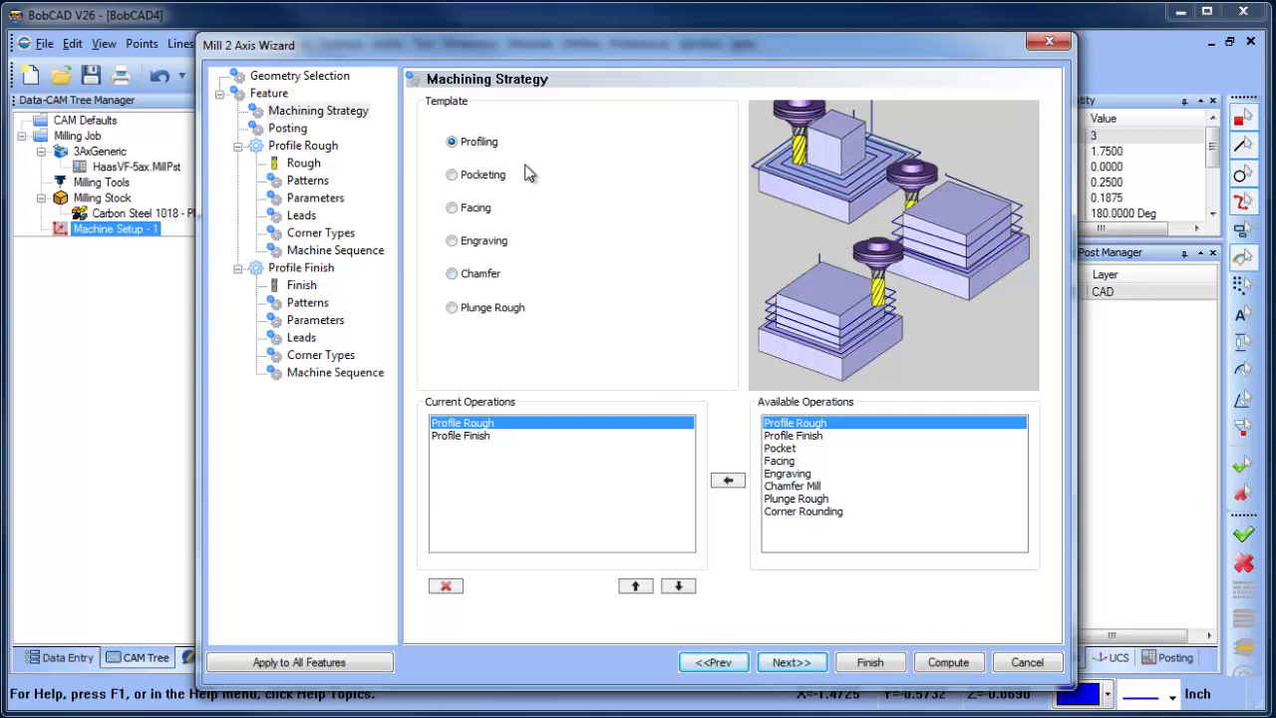
left_click(793, 662)
left_click(733, 417)
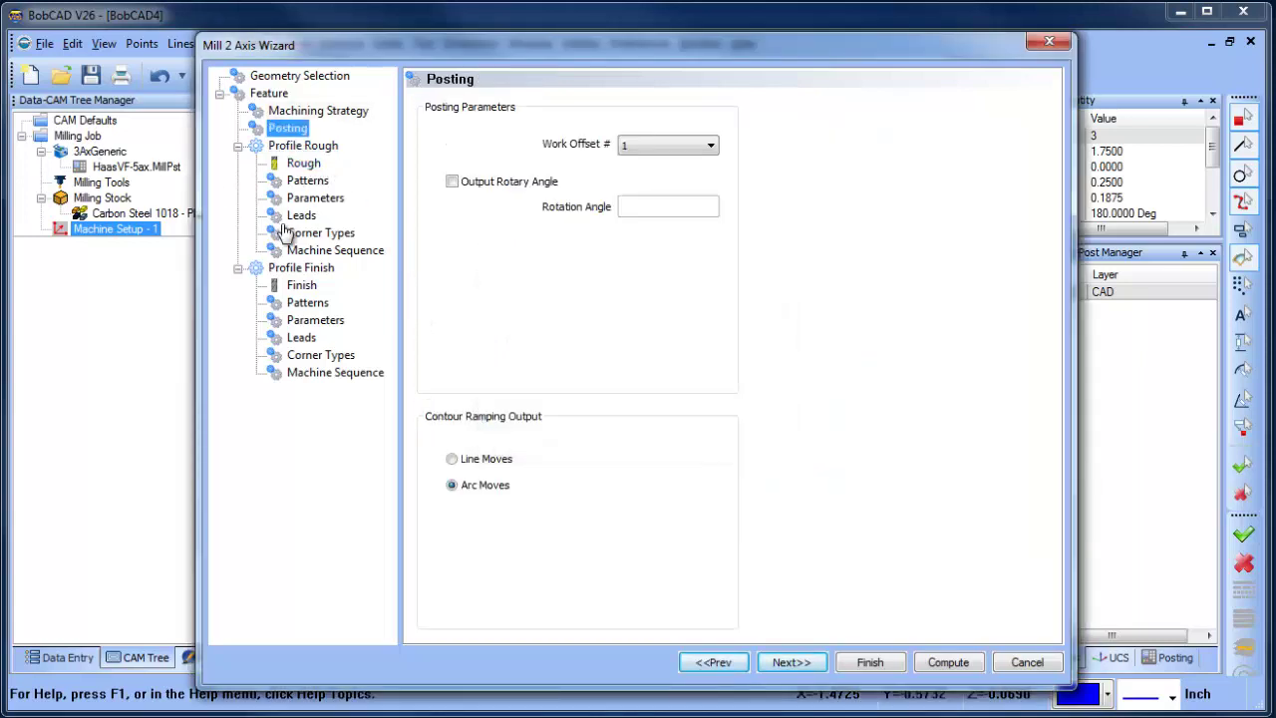
Give Profile Rough a 0.25 diameter tool, Side Roughing and 0.75 stock remaining.
left_click(305, 166)
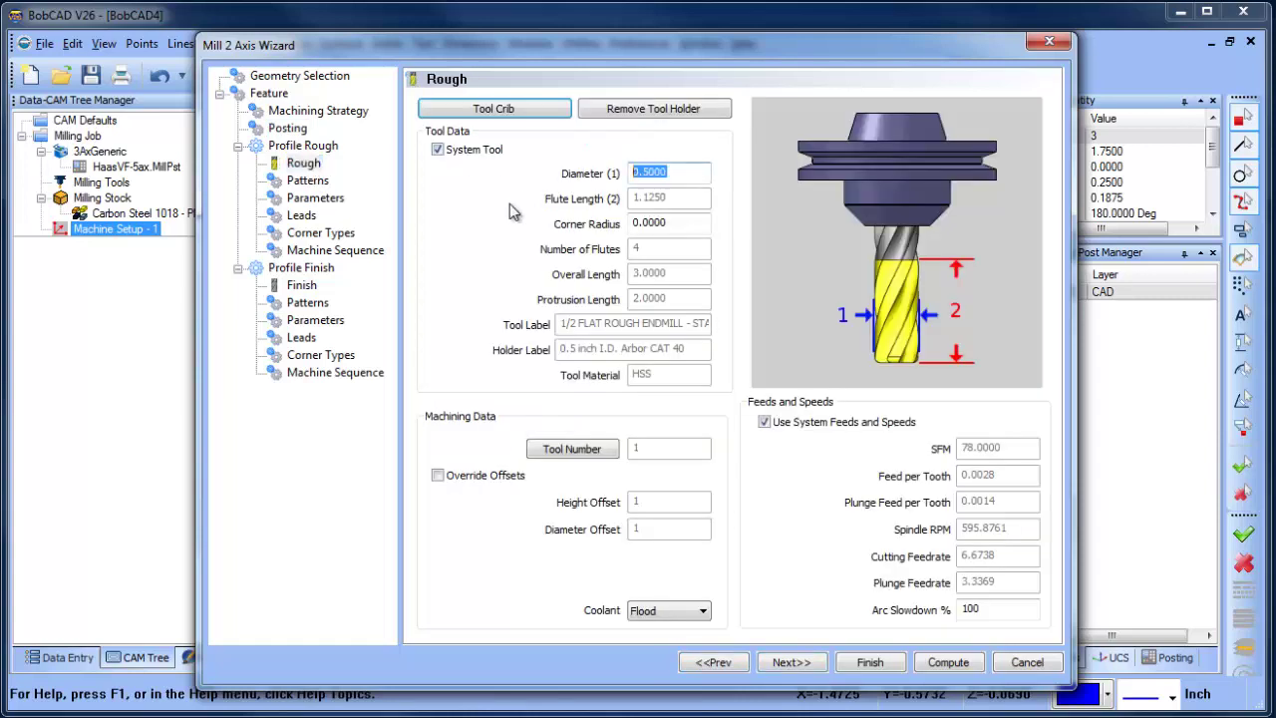
type(".25")
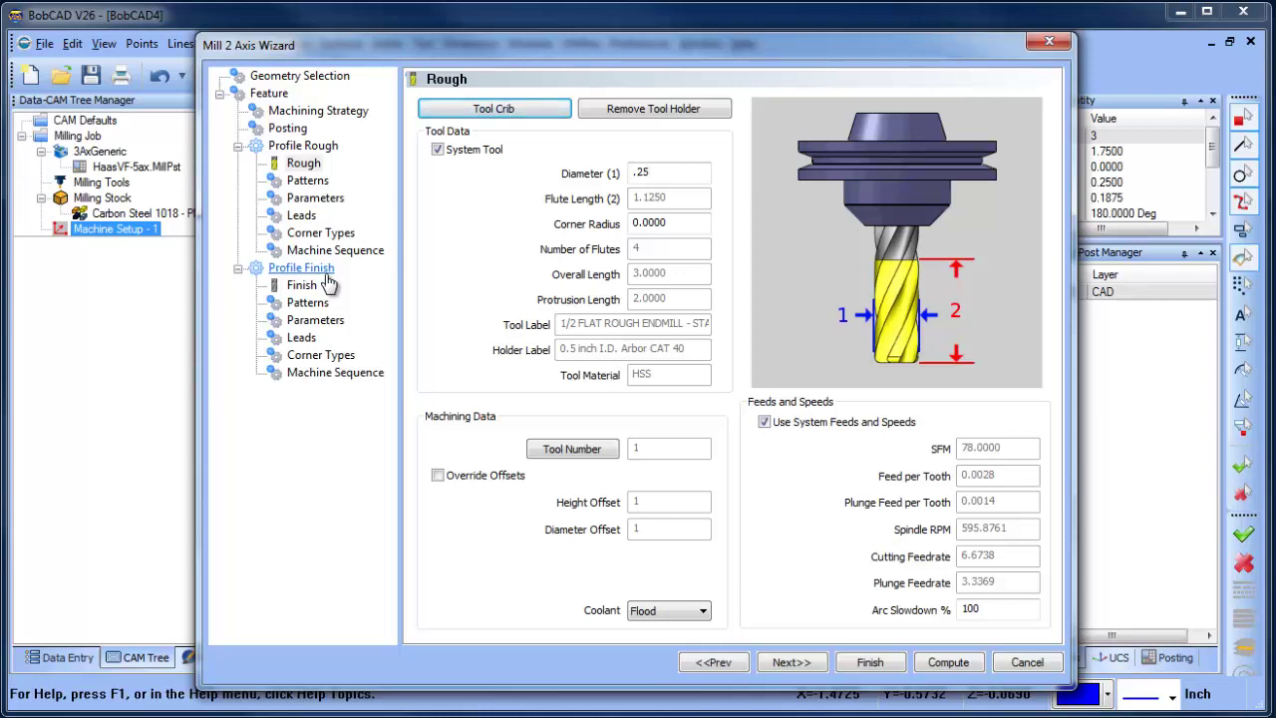
left_click(308, 182)
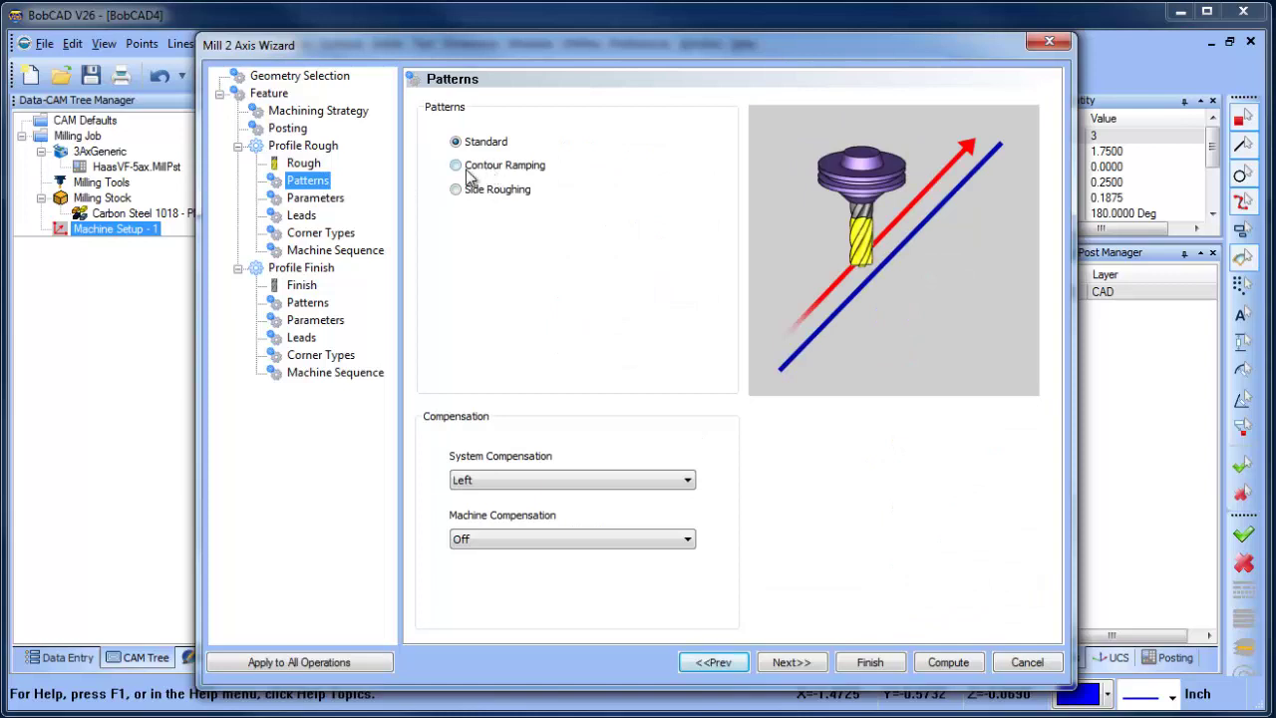
left_click(456, 190)
key("Tab")
type(".75")
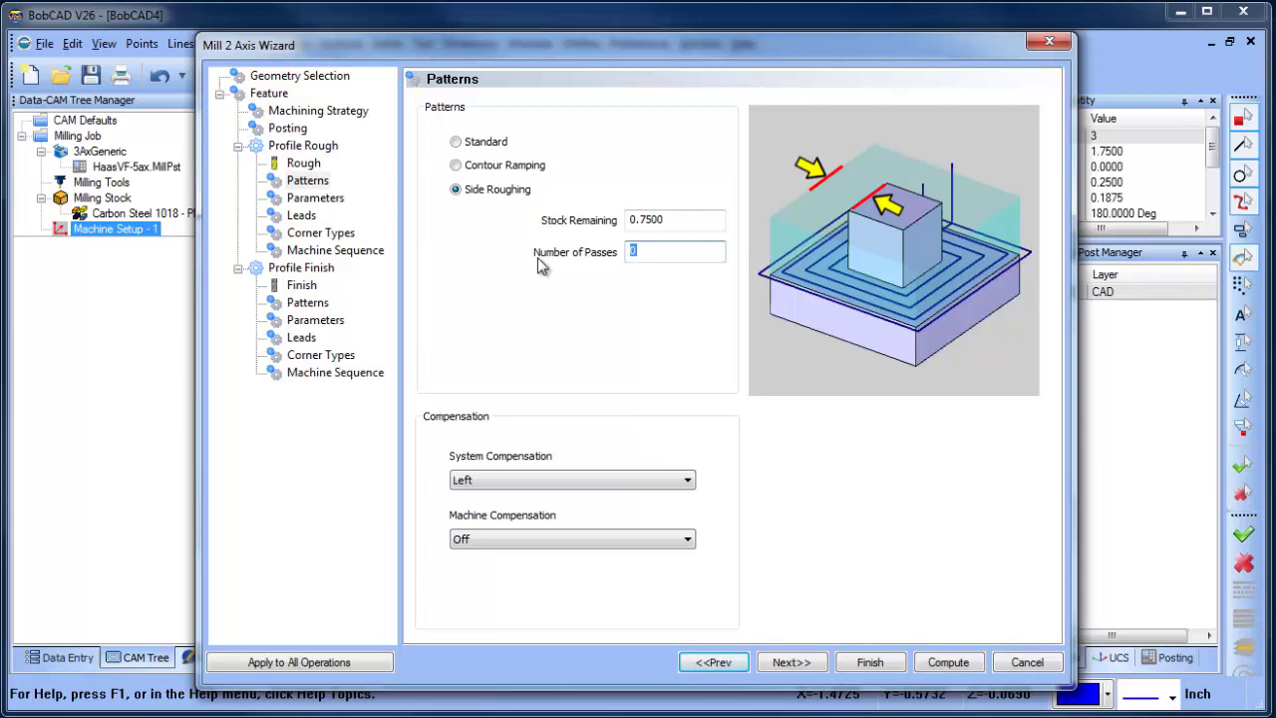
Set Number of Passes to .75/.125, evaluating to 6.
type(".125/.75")
left_click(712, 219)
left_click(669, 249)
key("Return")
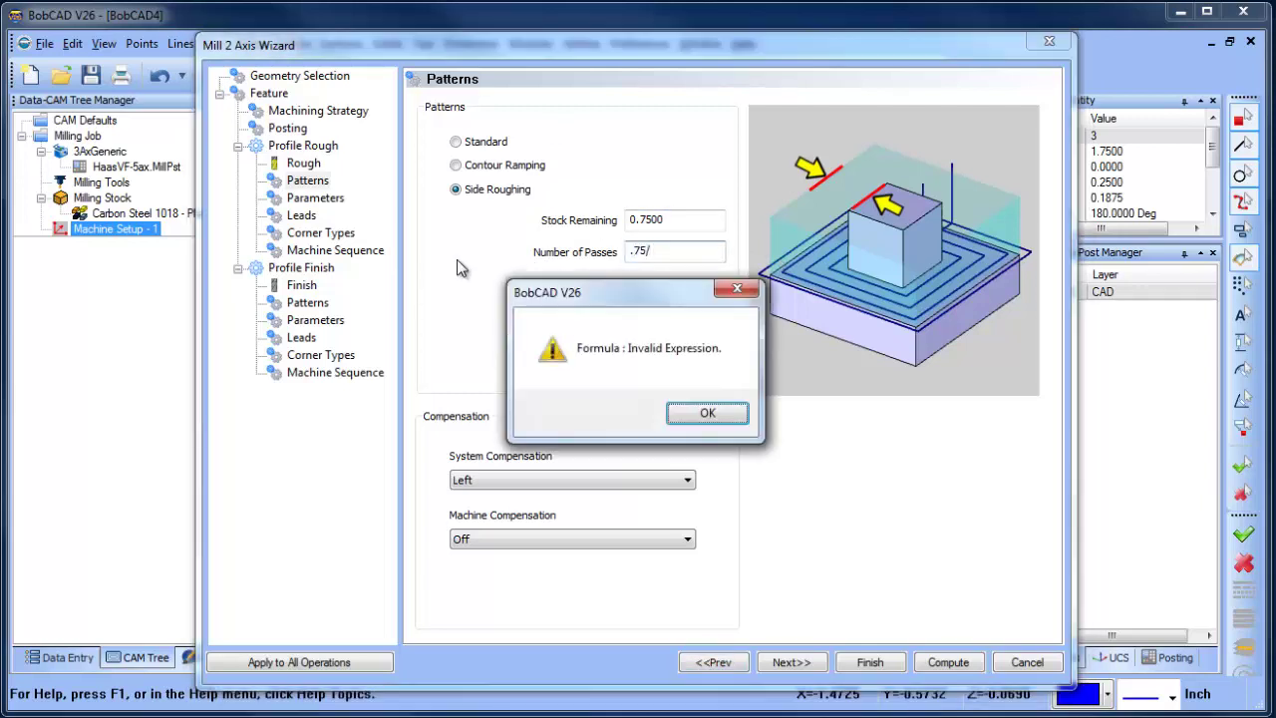
left_click(719, 413)
key("shift+Home")
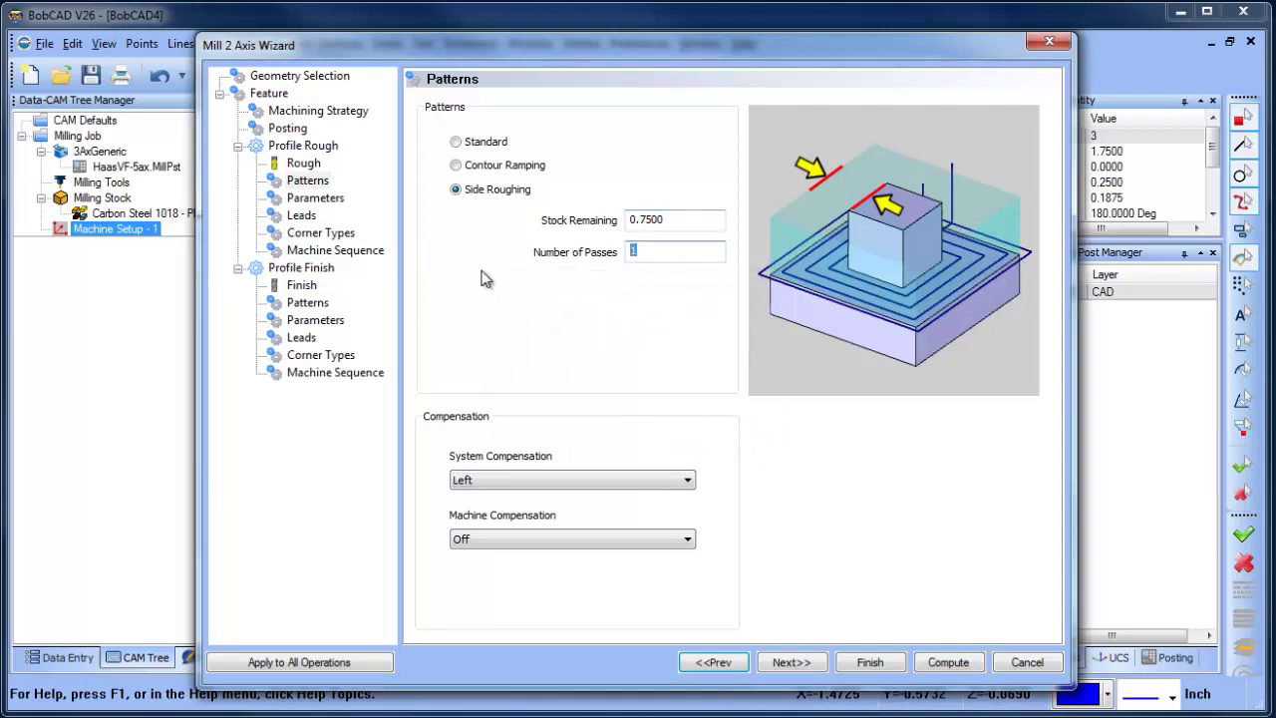
type(".75/.125")
left_click(698, 221)
Make the profile rough lead-in circular with a tangent line.
left_click(668, 255)
left_click(301, 215)
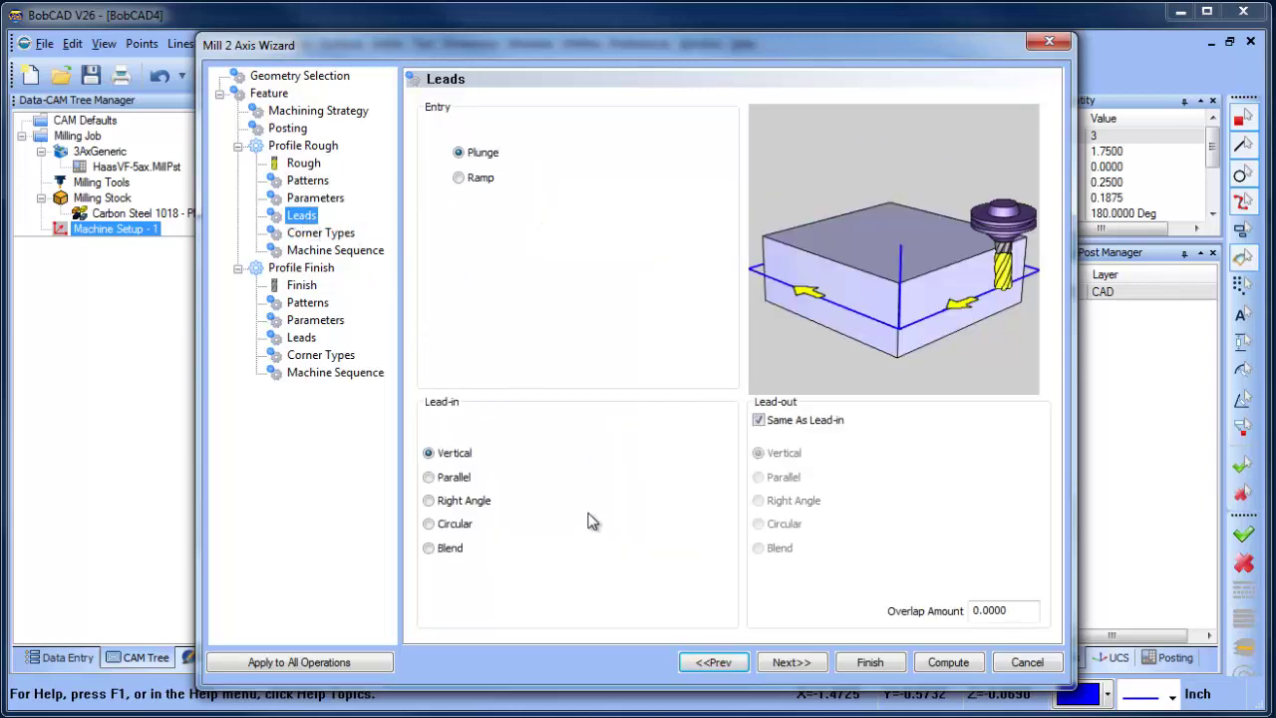
left_click(430, 525)
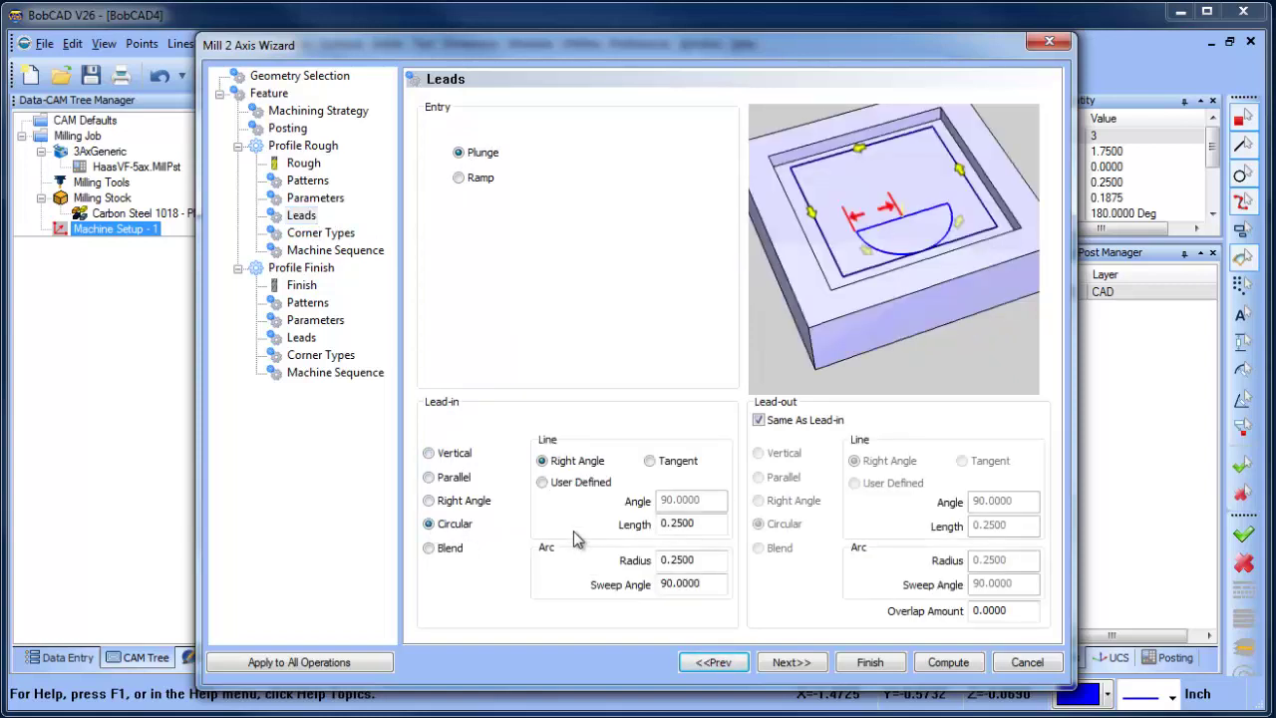
left_click(543, 482)
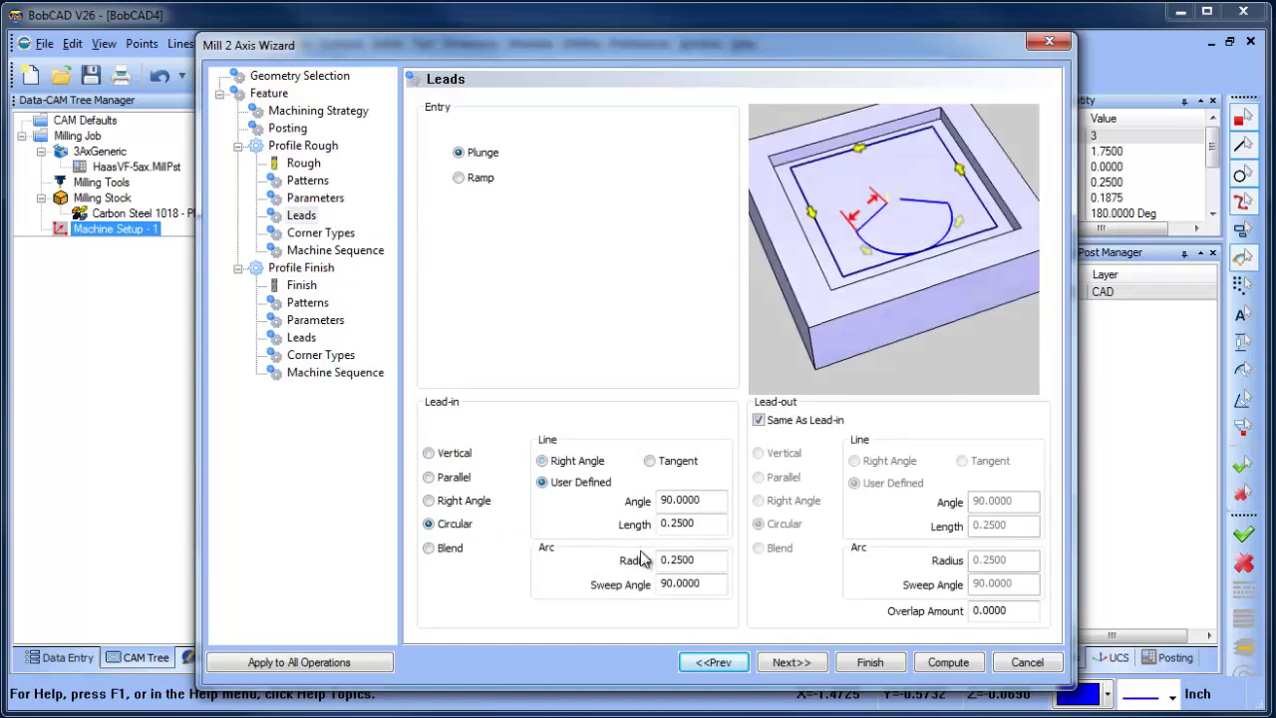
left_click(712, 501)
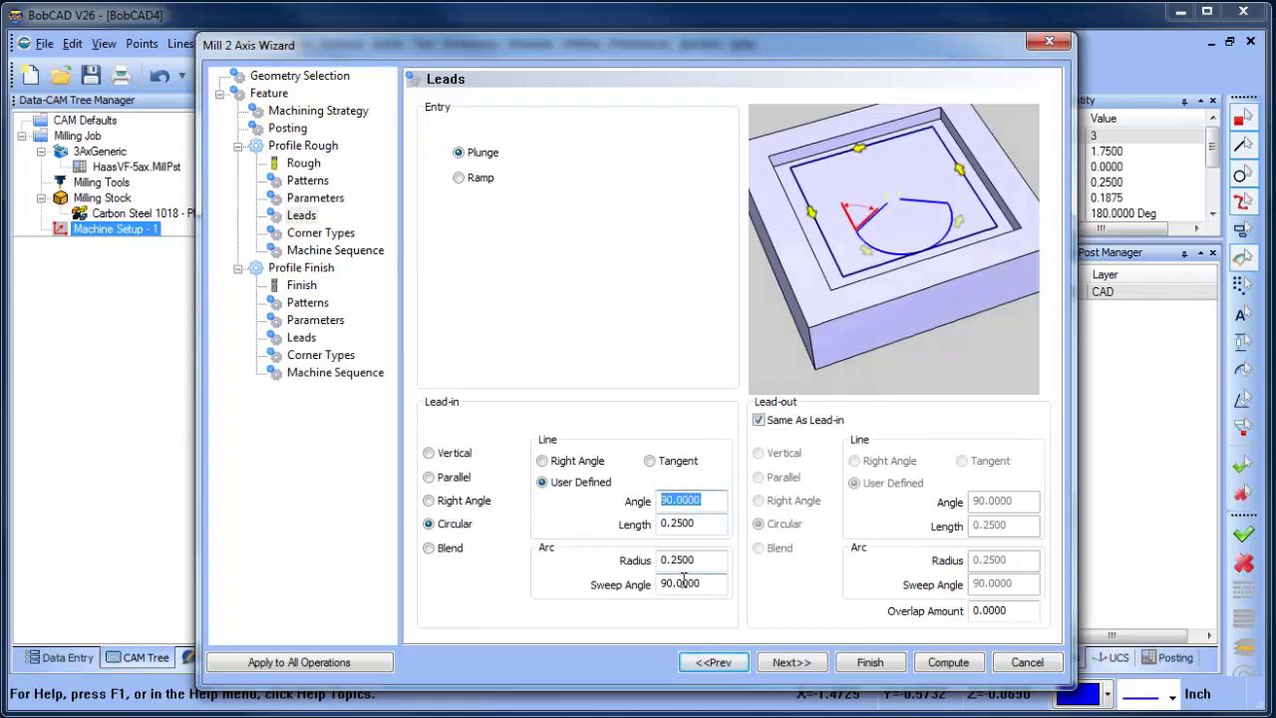
left_click(650, 462)
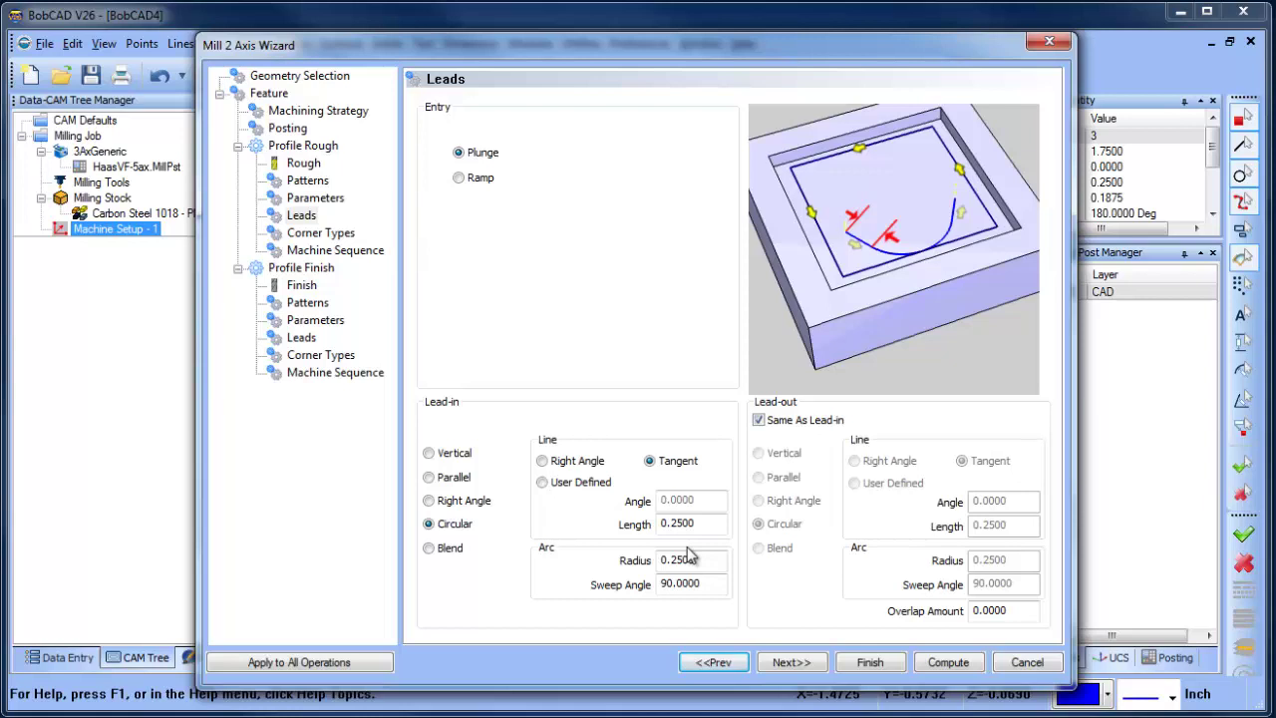
Give the lead-in 0.125 radius and 45° sweep, with a separate parallel lead-out.
double_click(722, 525)
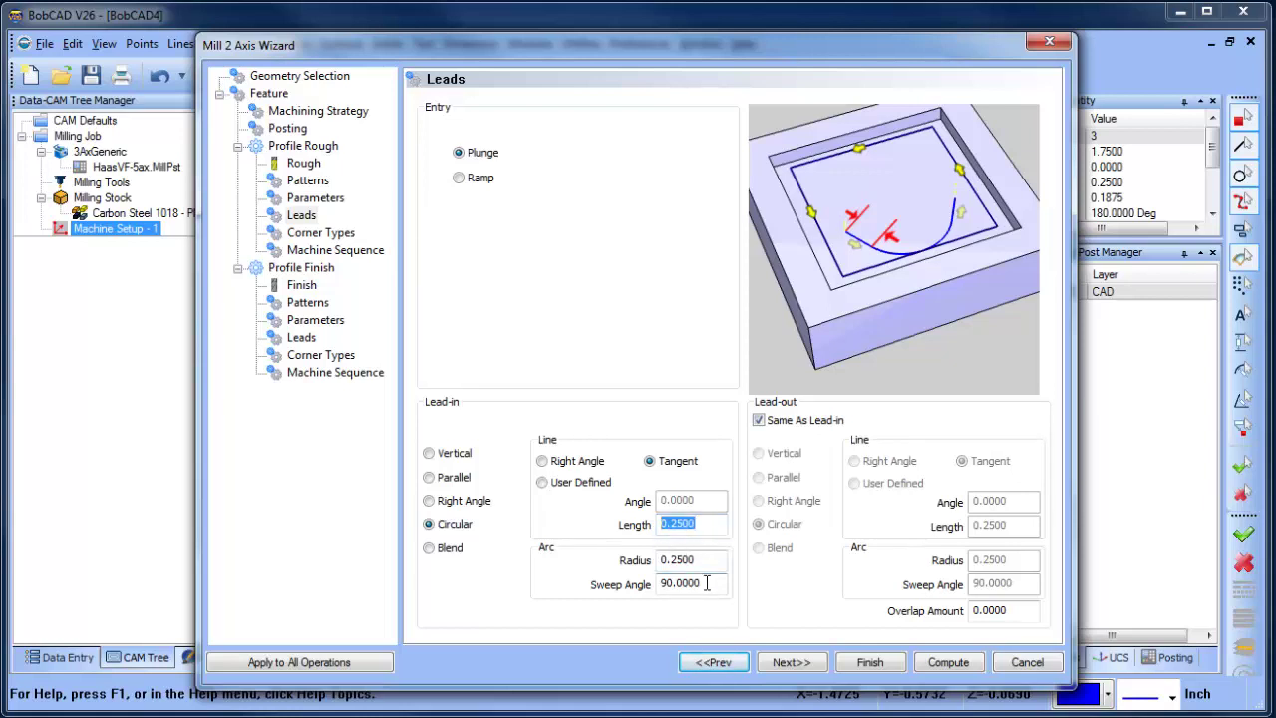
double_click(709, 560)
type(".125")
key("Tab")
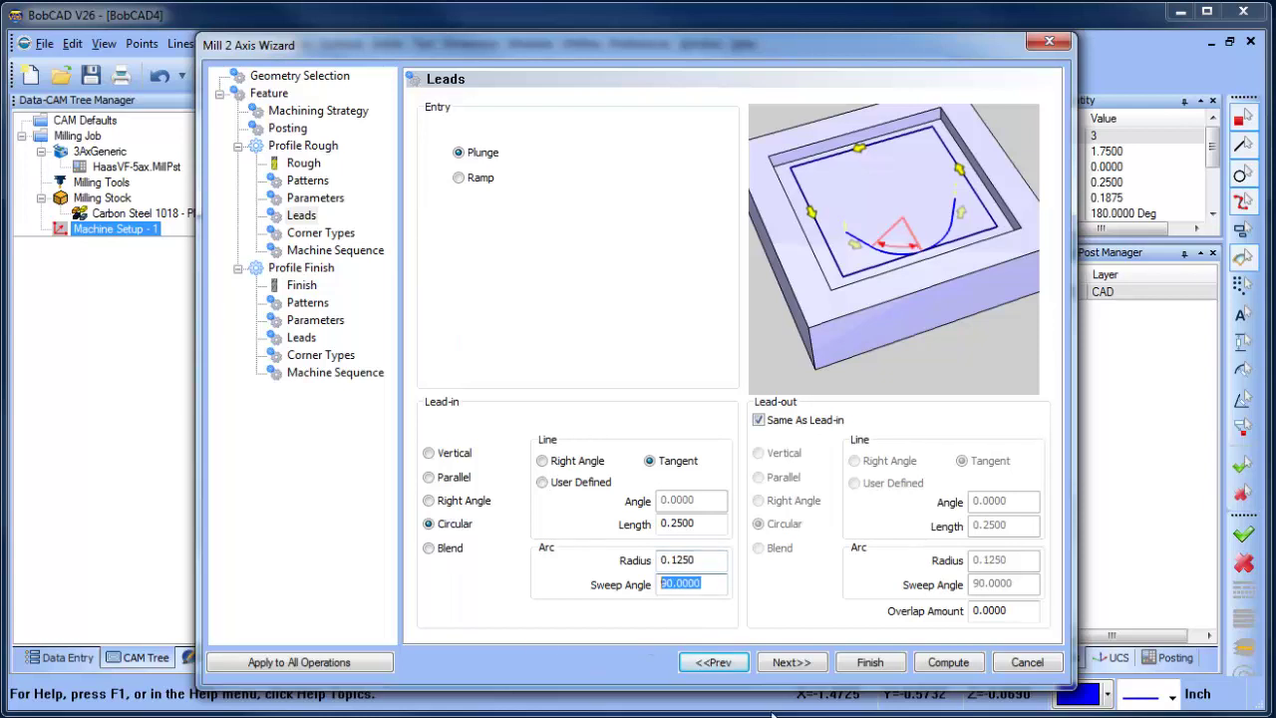
type("45")
left_click(710, 560)
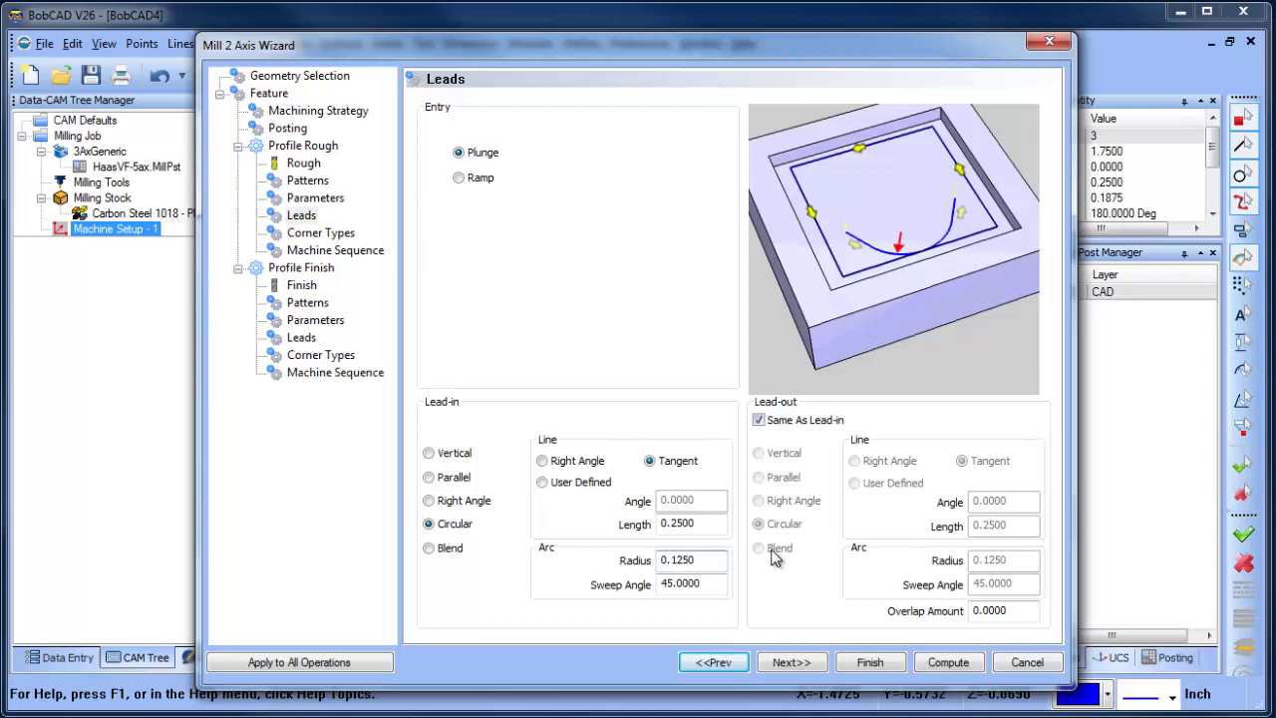
left_click(758, 420)
left_click(759, 477)
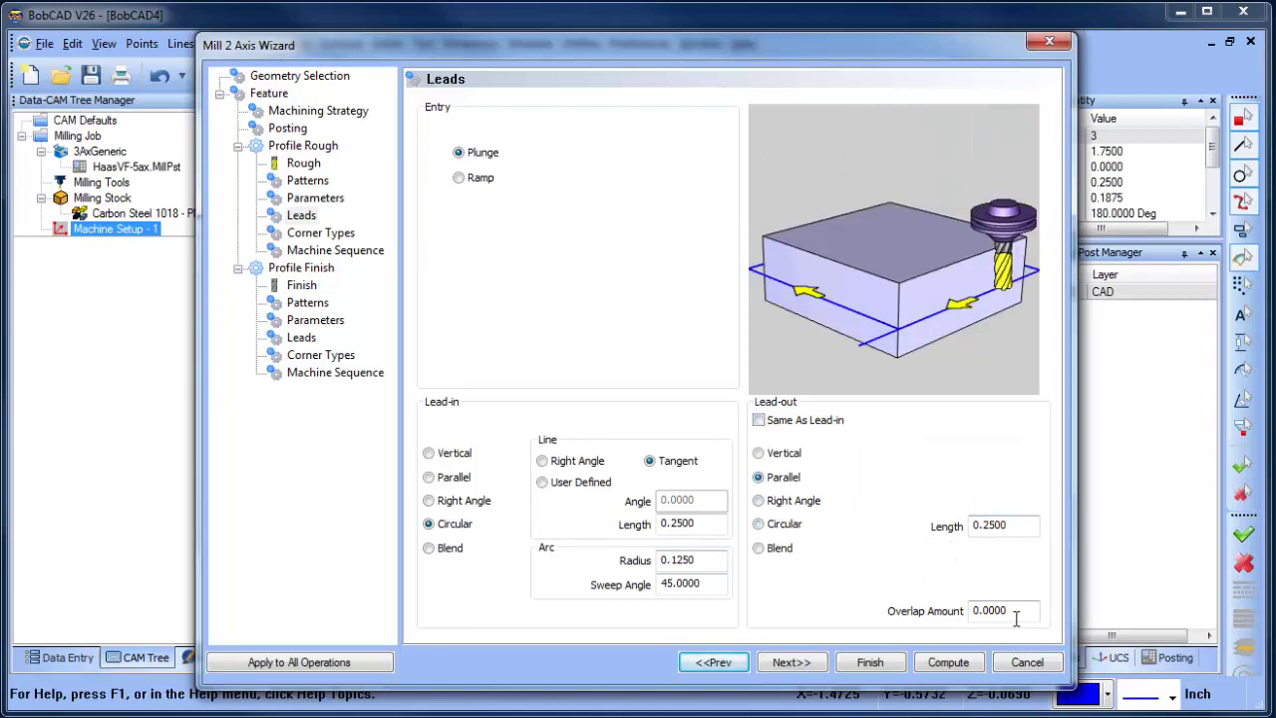
Give Profile Finish a 0.25 diameter tool and a circular tangent lead-in.
left_click(301, 285)
double_click(653, 172)
type(".")
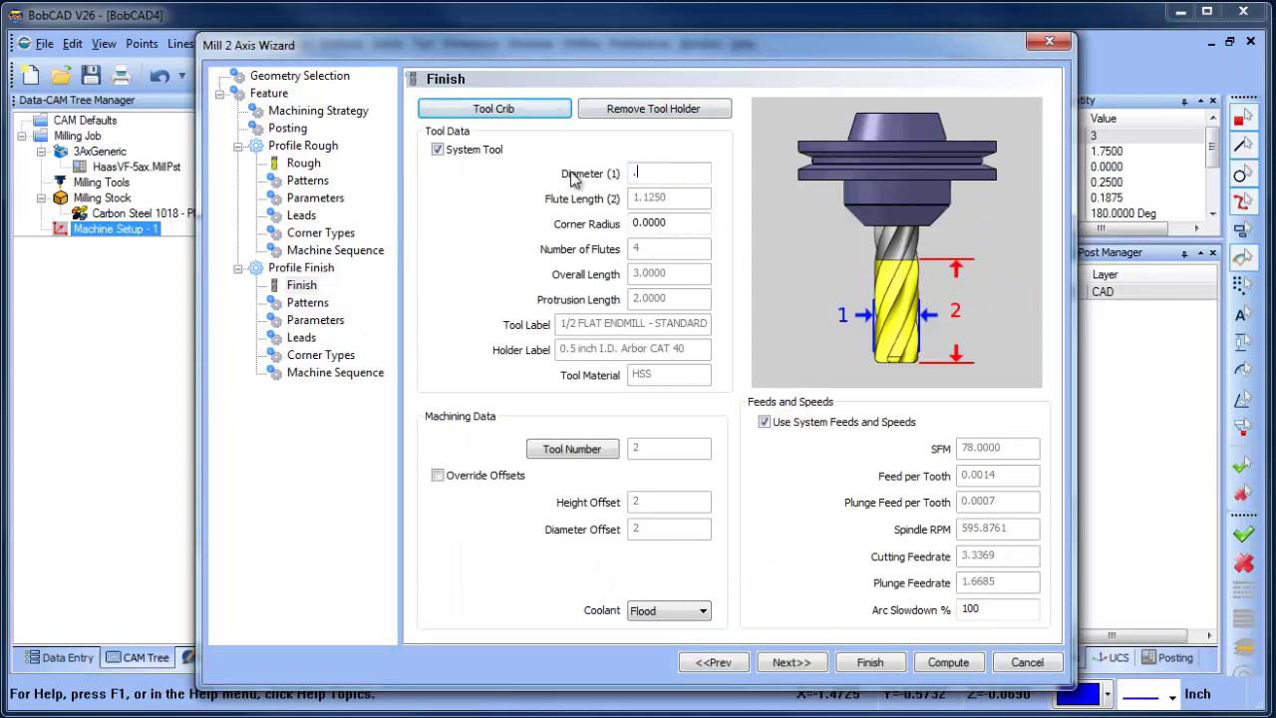
type("25")
left_click(301, 337)
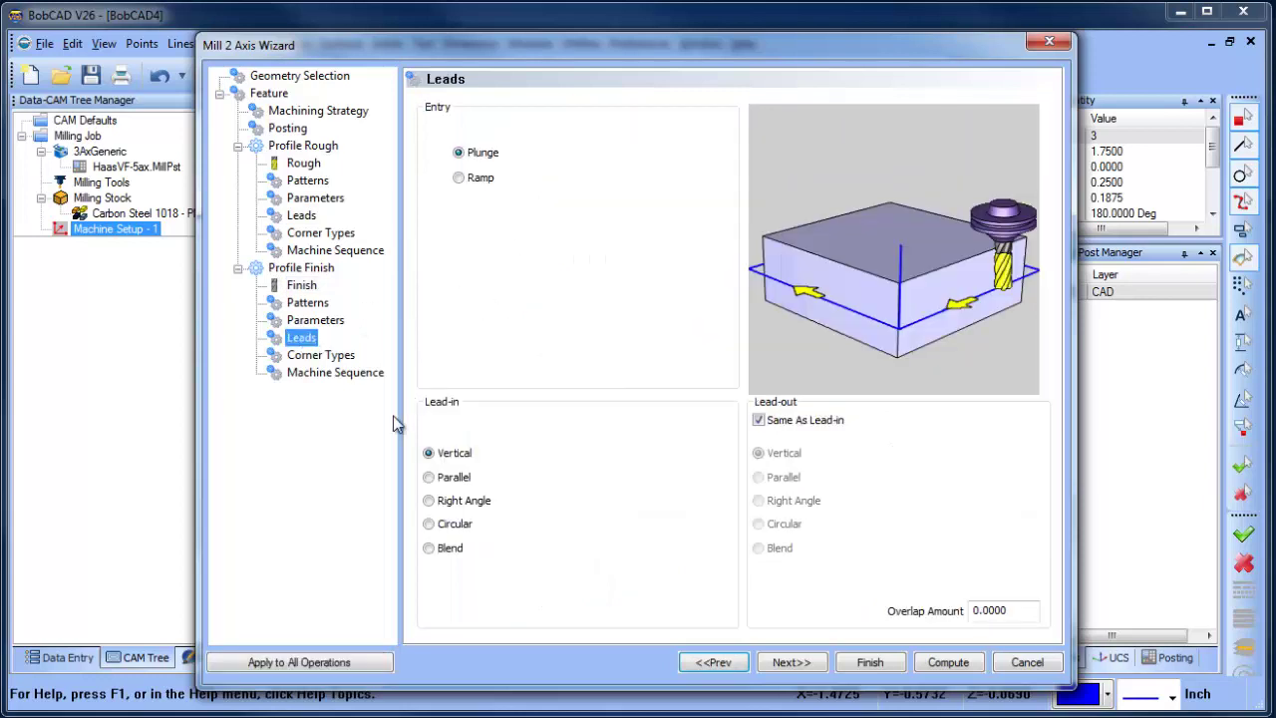
left_click(428, 523)
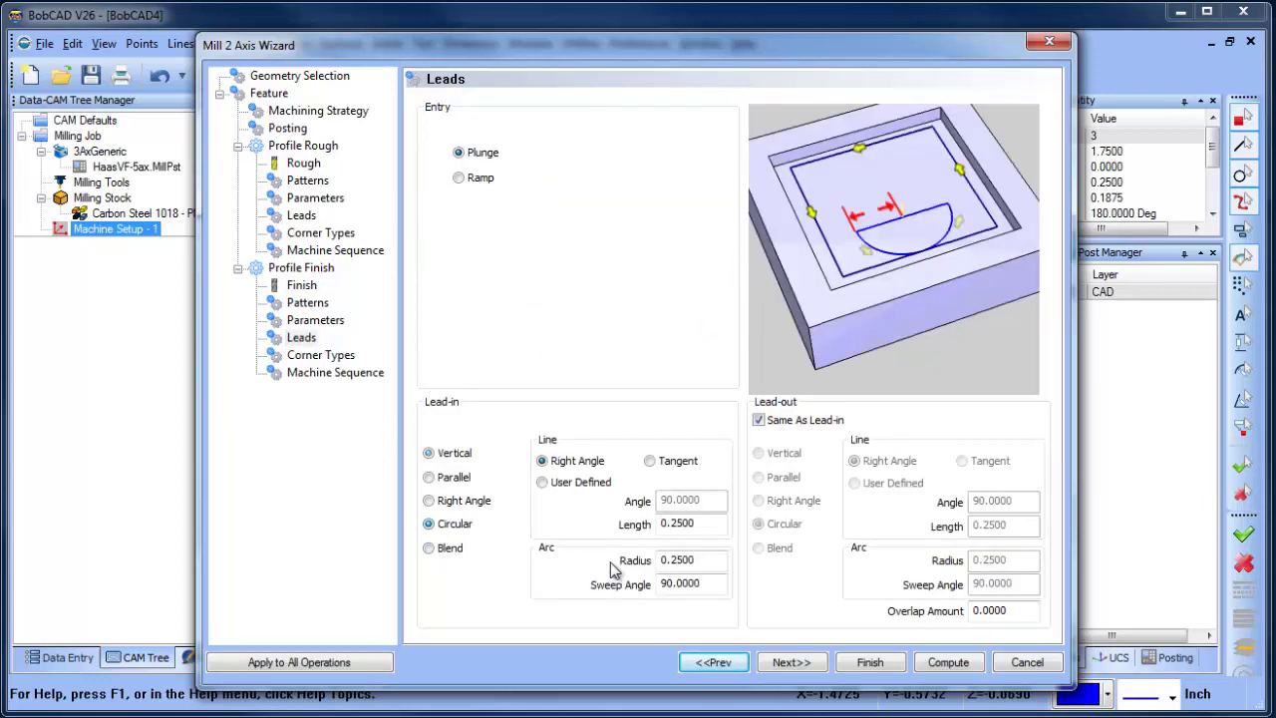
left_click(650, 461)
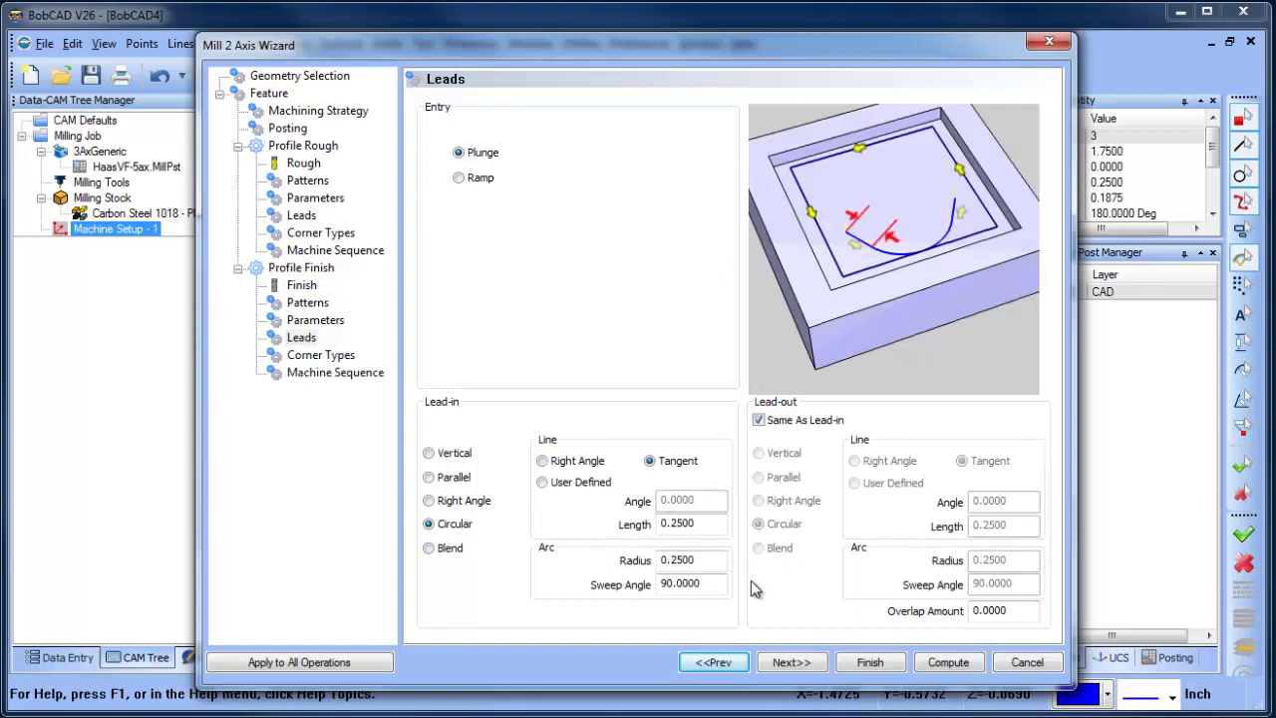
Compute the toolpaths and inspect them, ending in Top view.
left_click(948, 662)
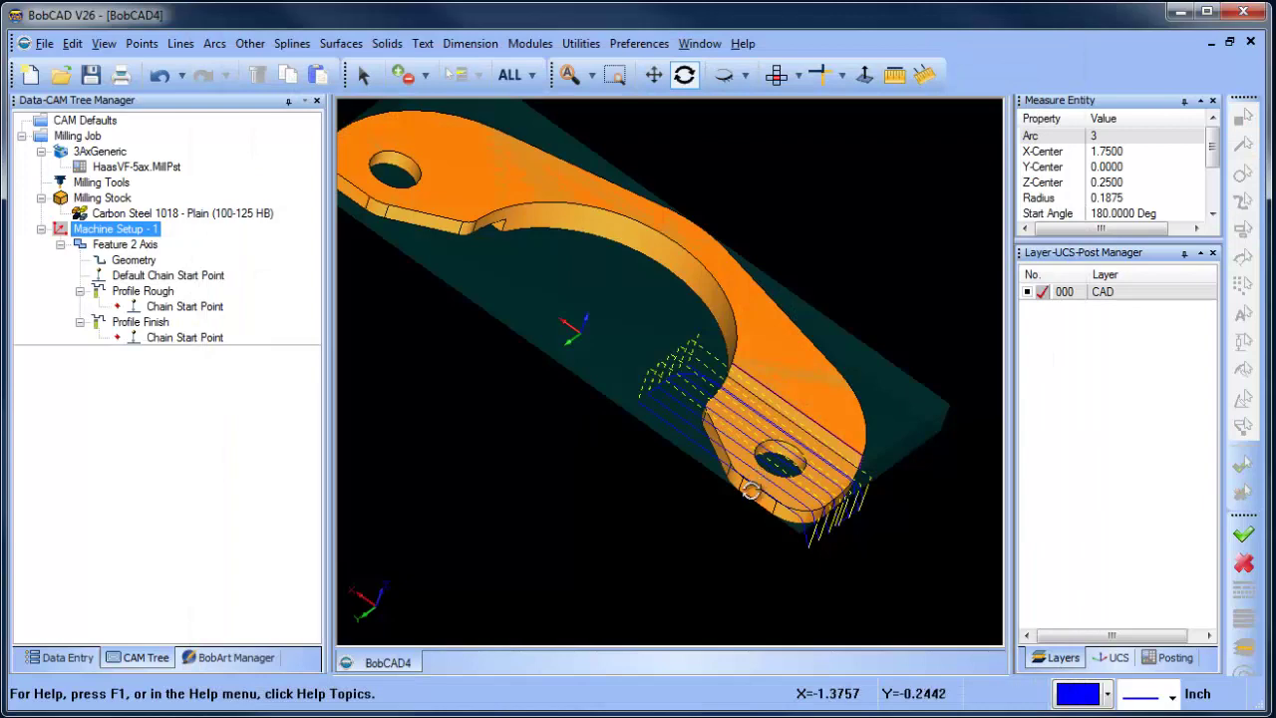
left_click_drag(595, 426, 849, 152)
left_click(777, 75)
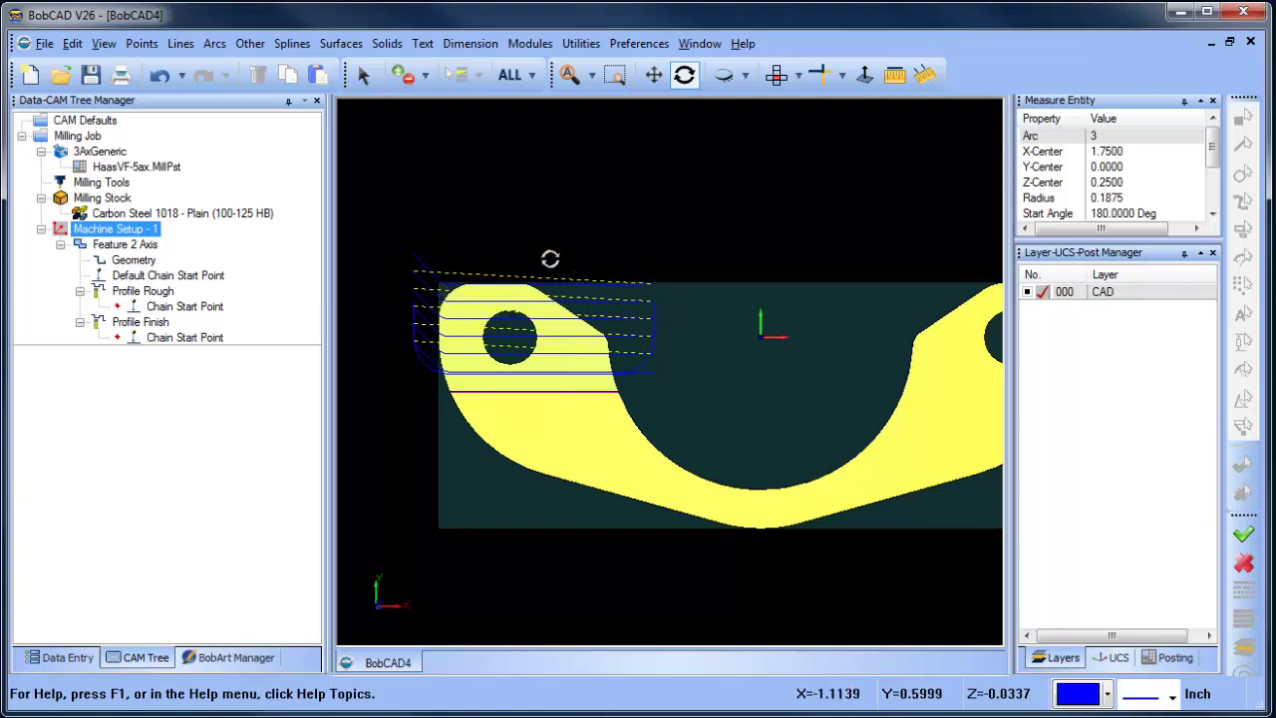
left_click(530, 43)
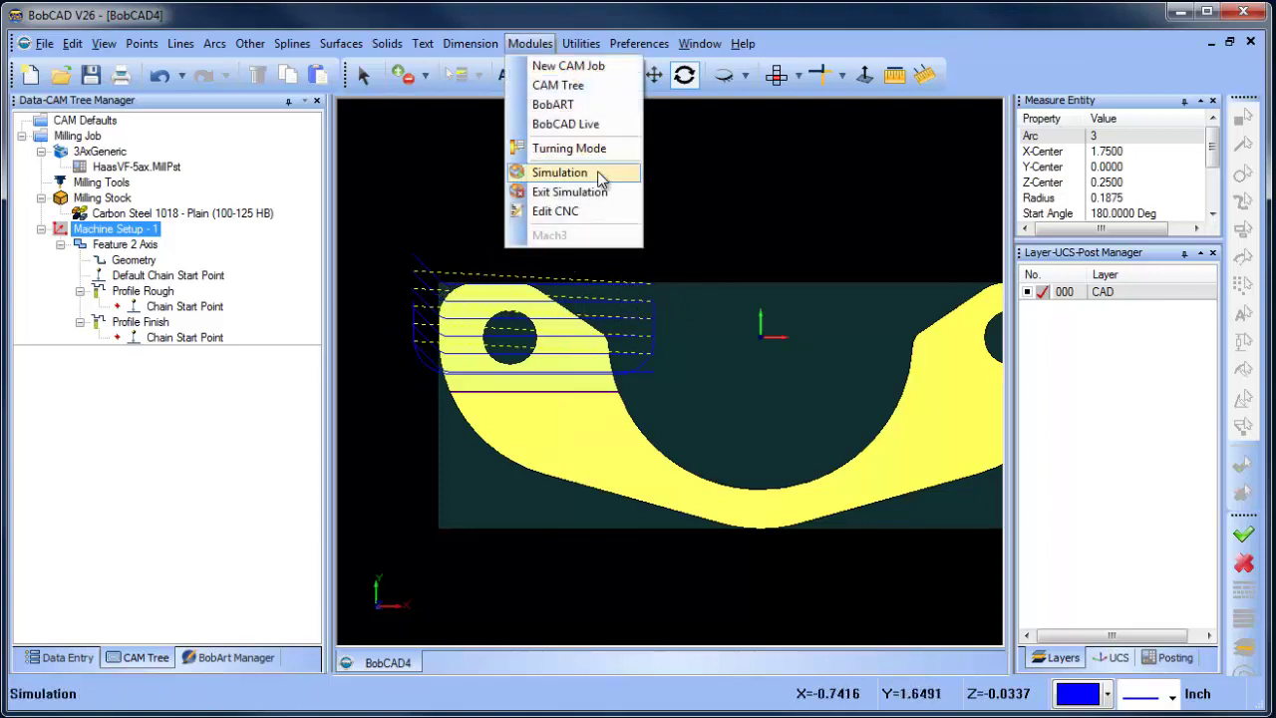
left_click(560, 173)
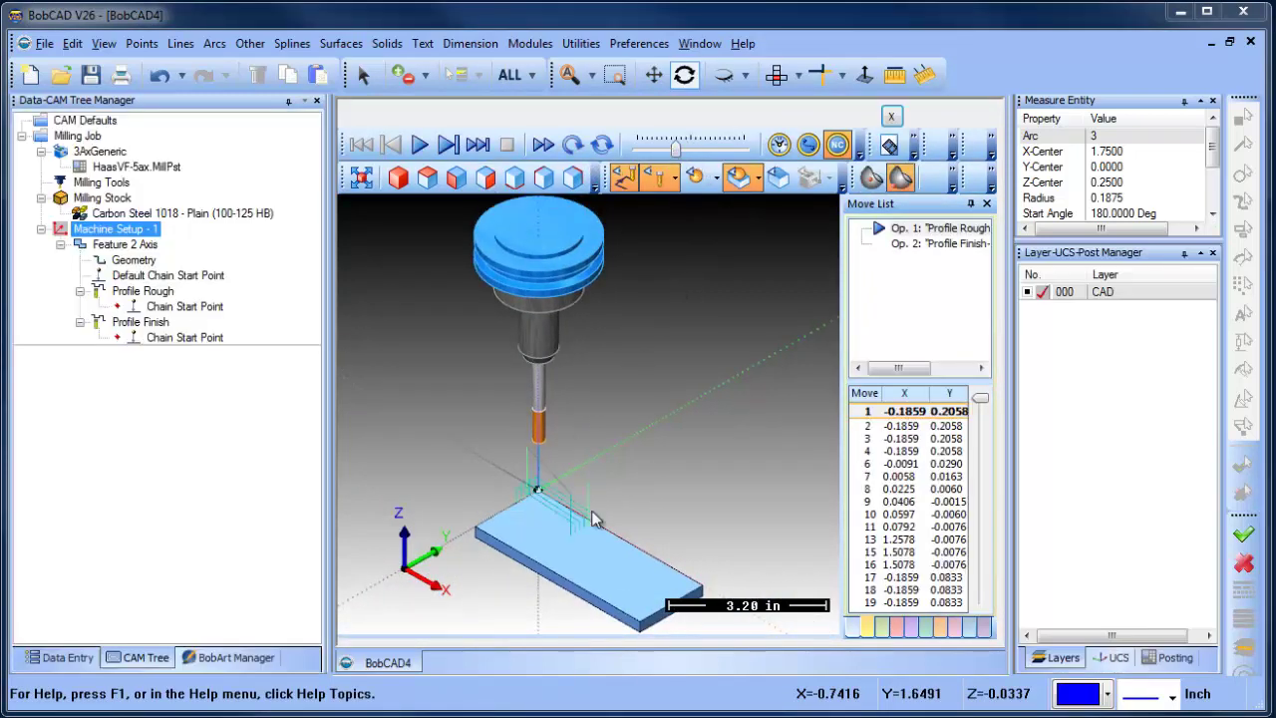
scroll(621, 423, "down", 1)
scroll(578, 411, "up", 1)
scroll(576, 411, "up", 2)
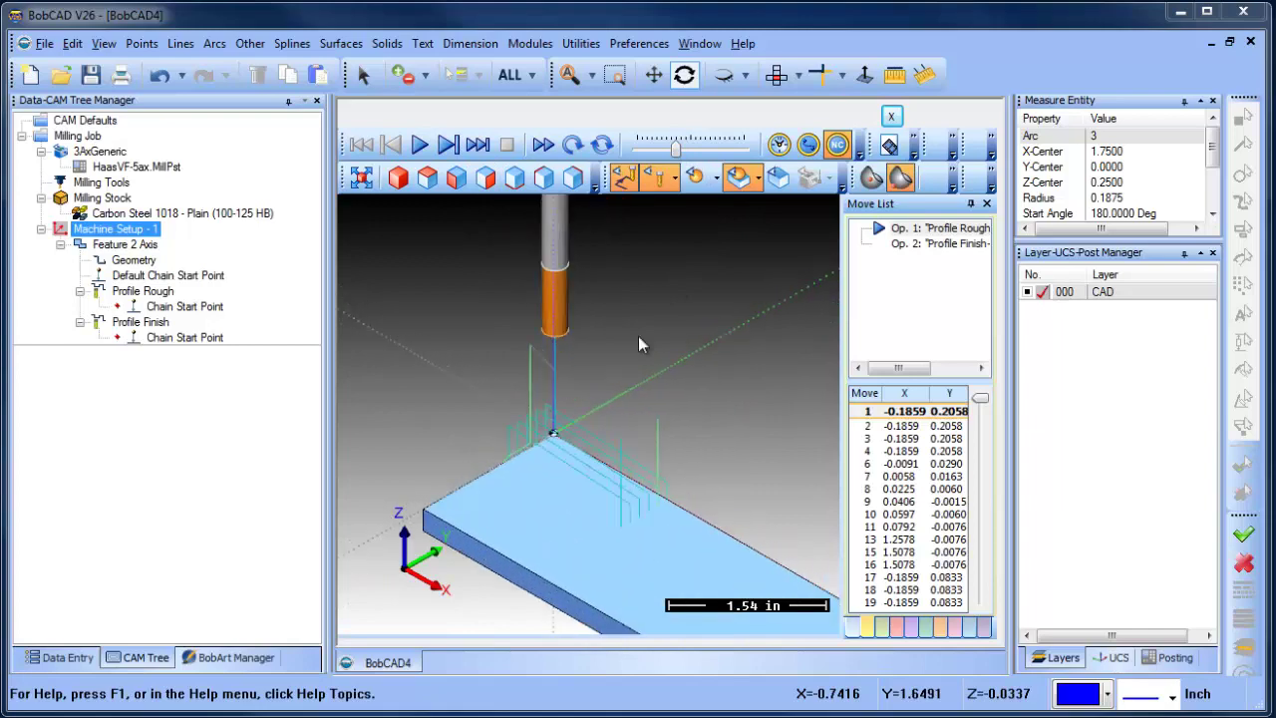
mouse_move(573, 451)
middle_mouse_down()
mouse_move(623, 501)
mouse_move(747, 521)
mouse_move(529, 550)
mouse_move(618, 441)
mouse_move(498, 461)
mouse_move(478, 501)
mouse_move(582, 461)
middle_mouse_up()
left_click(420, 145)
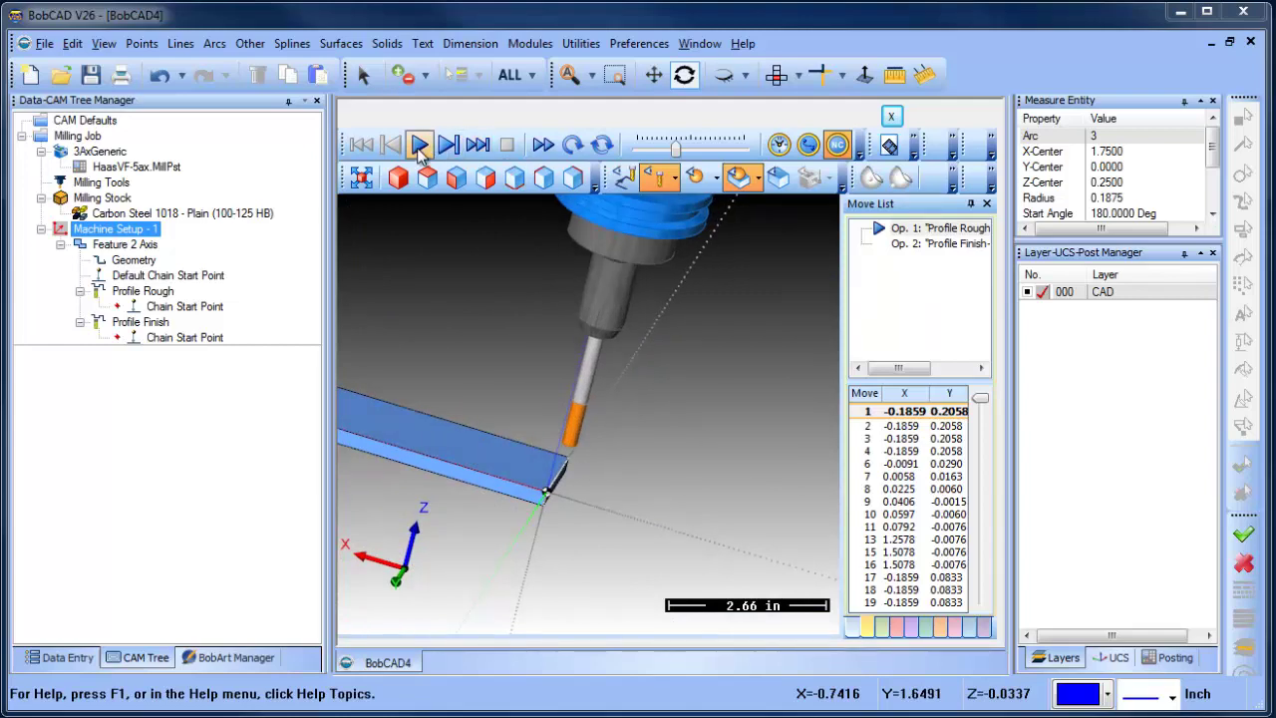
scroll(487, 489, "up", 1)
middle_click_drag(486, 490, 480, 530)
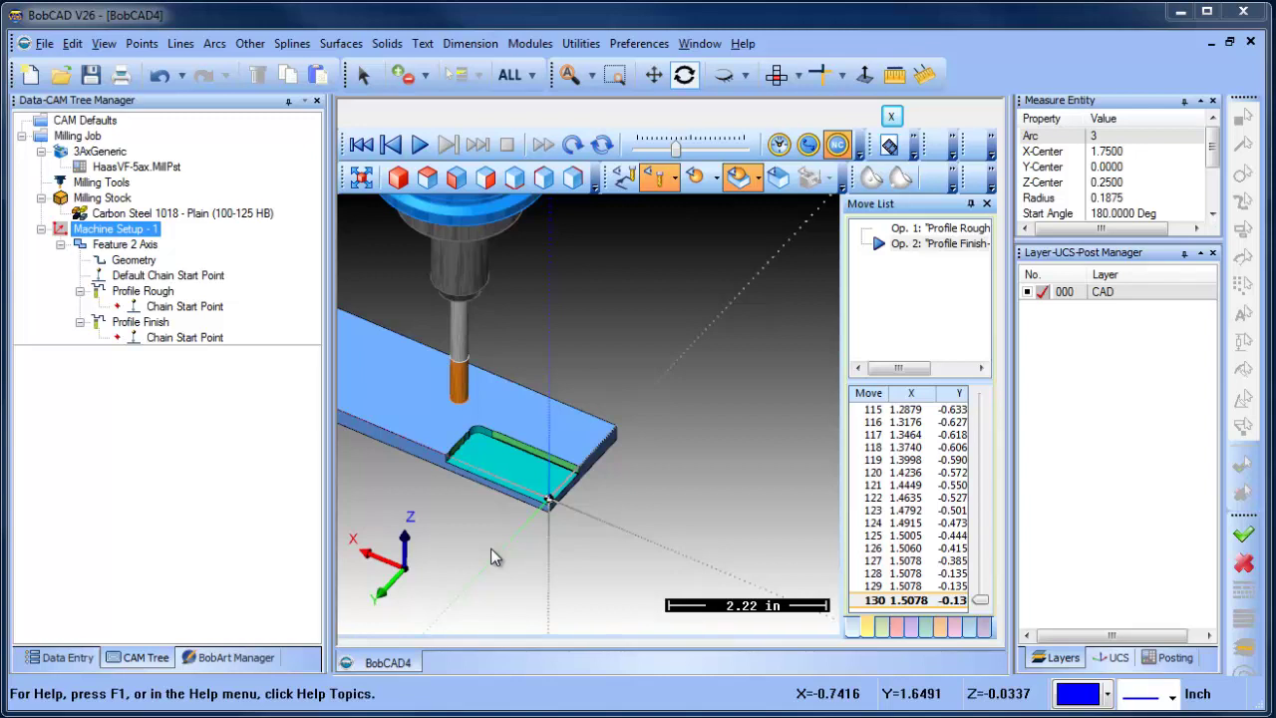
Close the simulation and blank the Feature 2 Axis toolpaths.
left_click(891, 115)
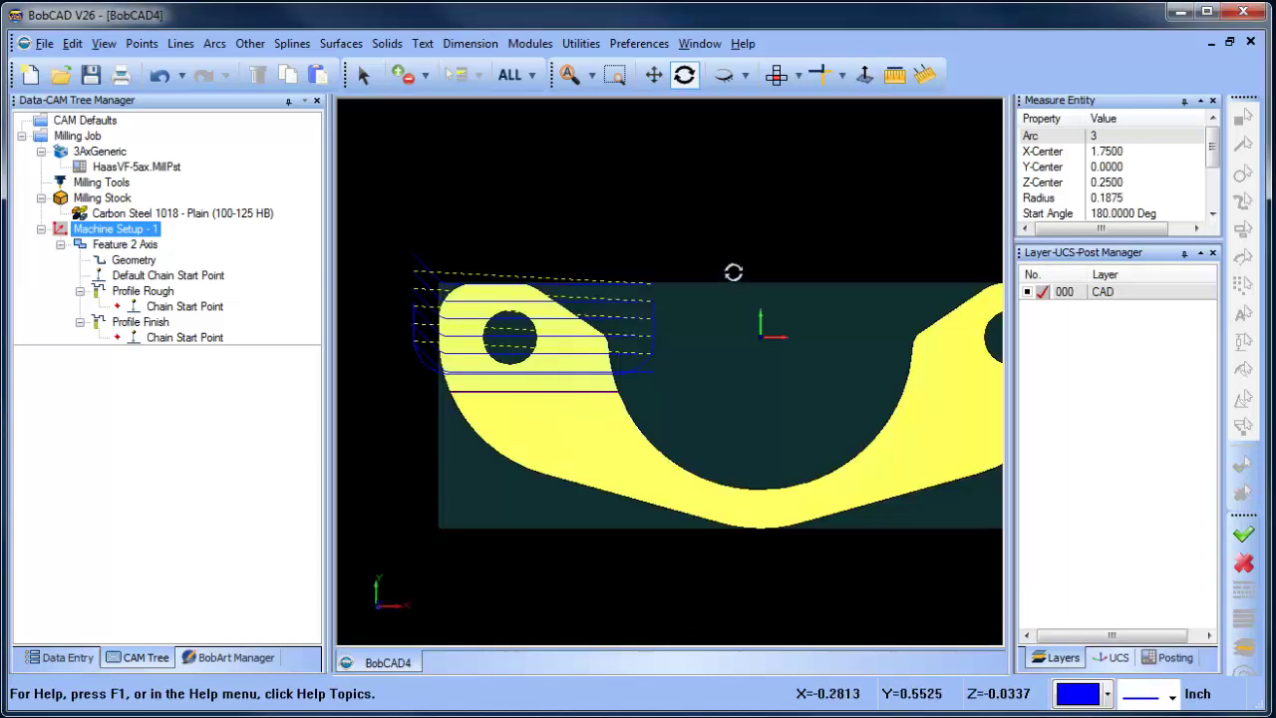
left_click(69, 246)
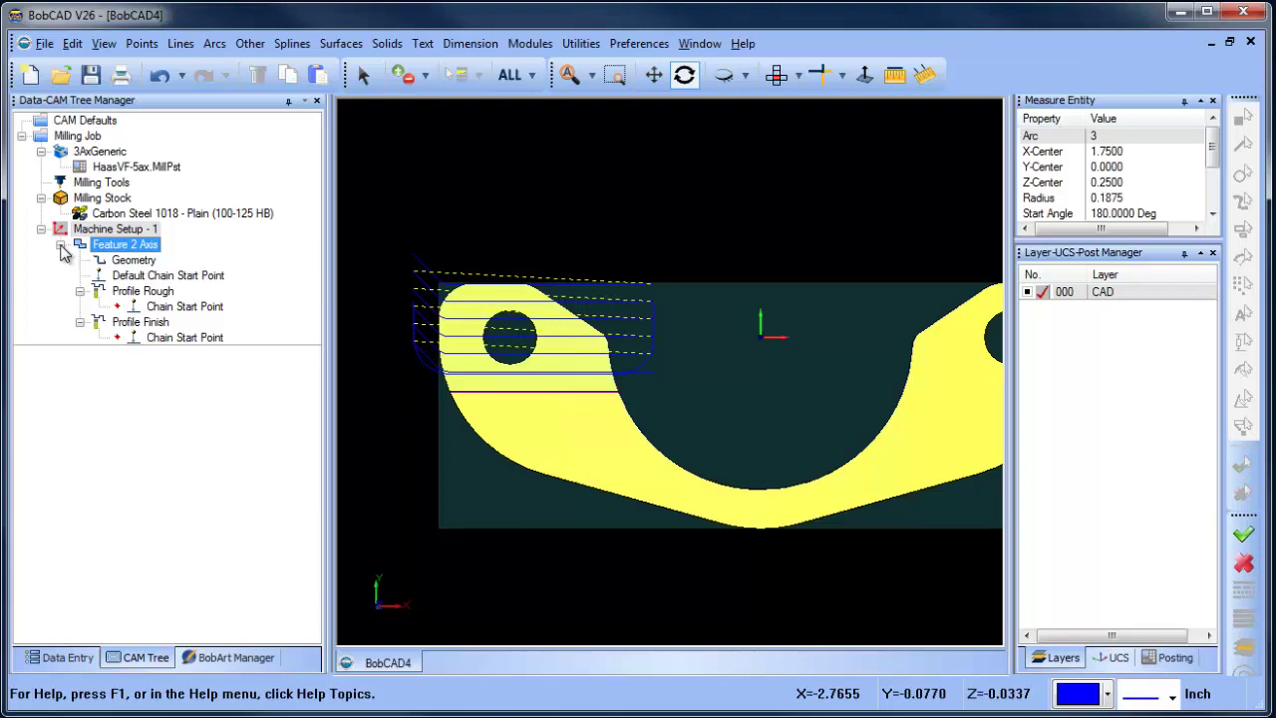
left_click(61, 245)
right_click(137, 246)
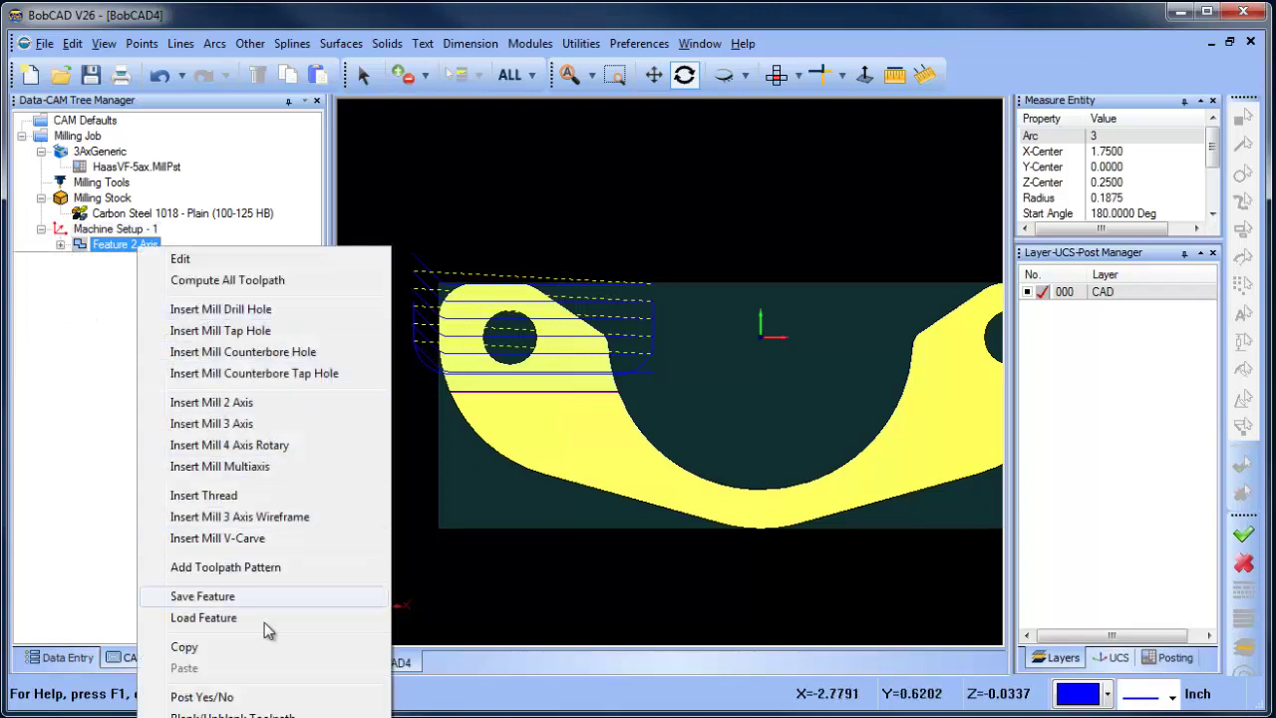
left_click(233, 714)
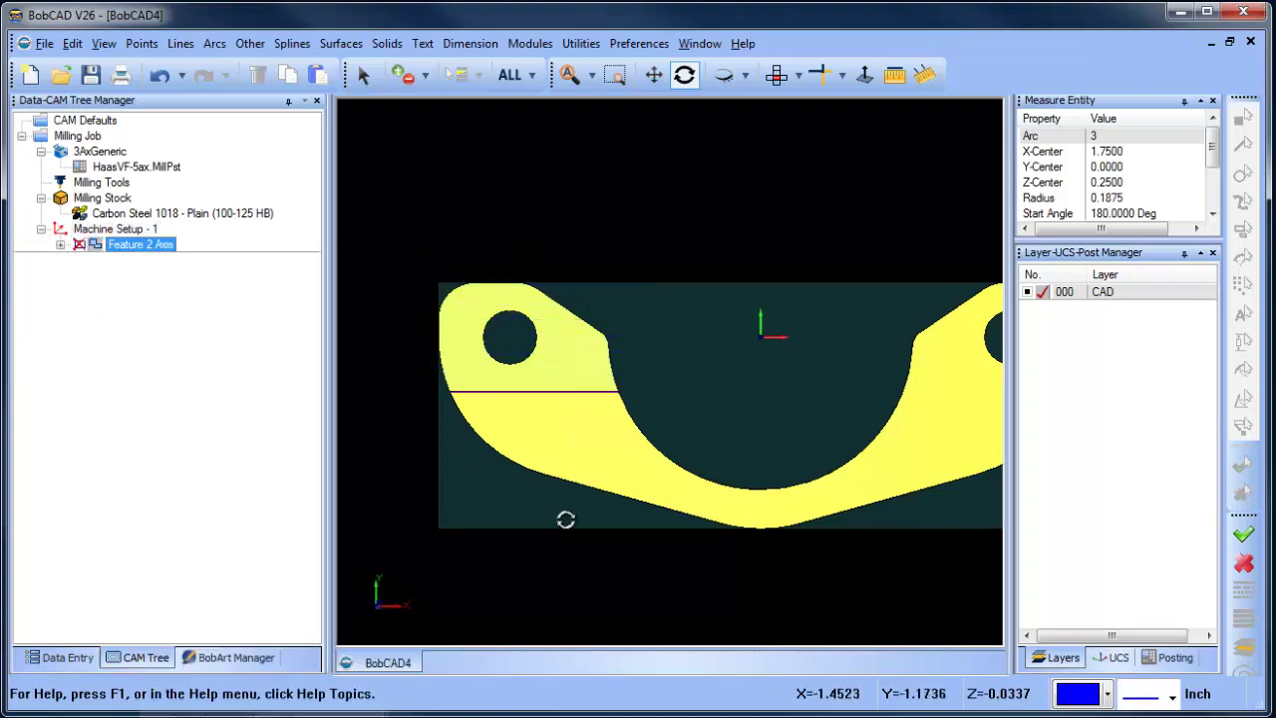
Add new layer 001 and make it the active layer.
right_click(1127, 297)
left_click(1157, 307)
left_click(1042, 309)
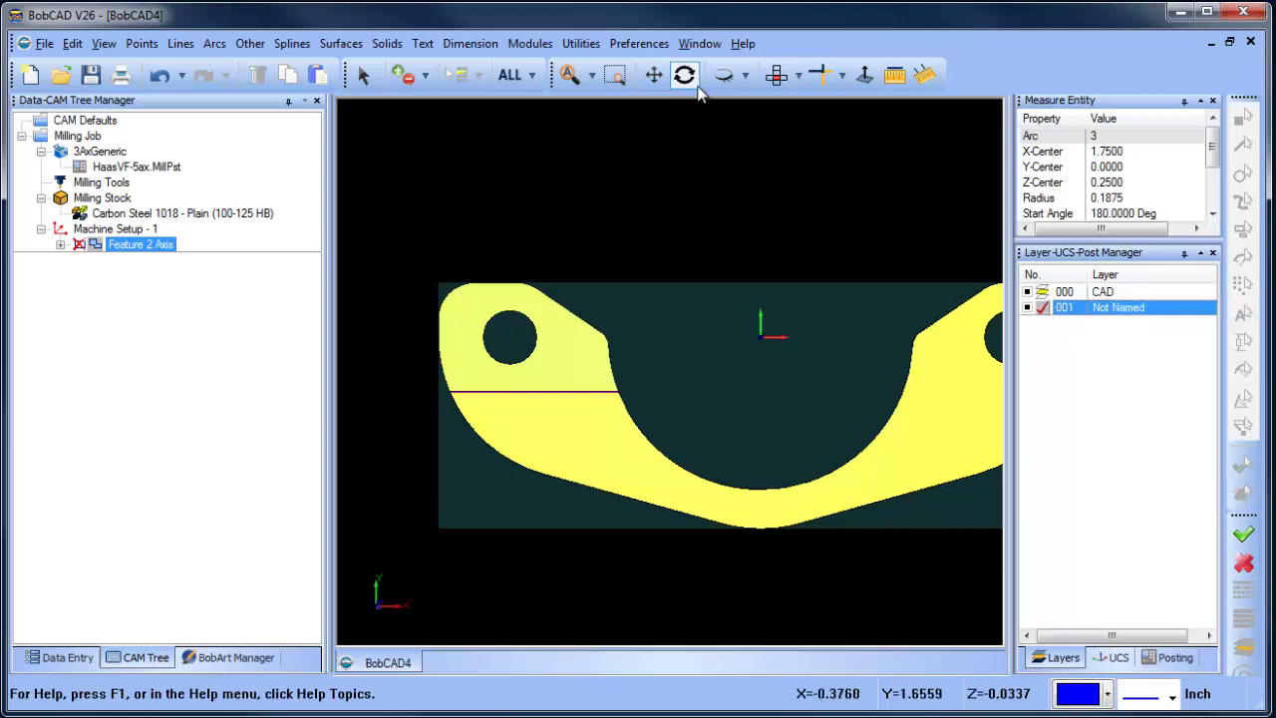
left_click_drag(766, 465, 631, 483)
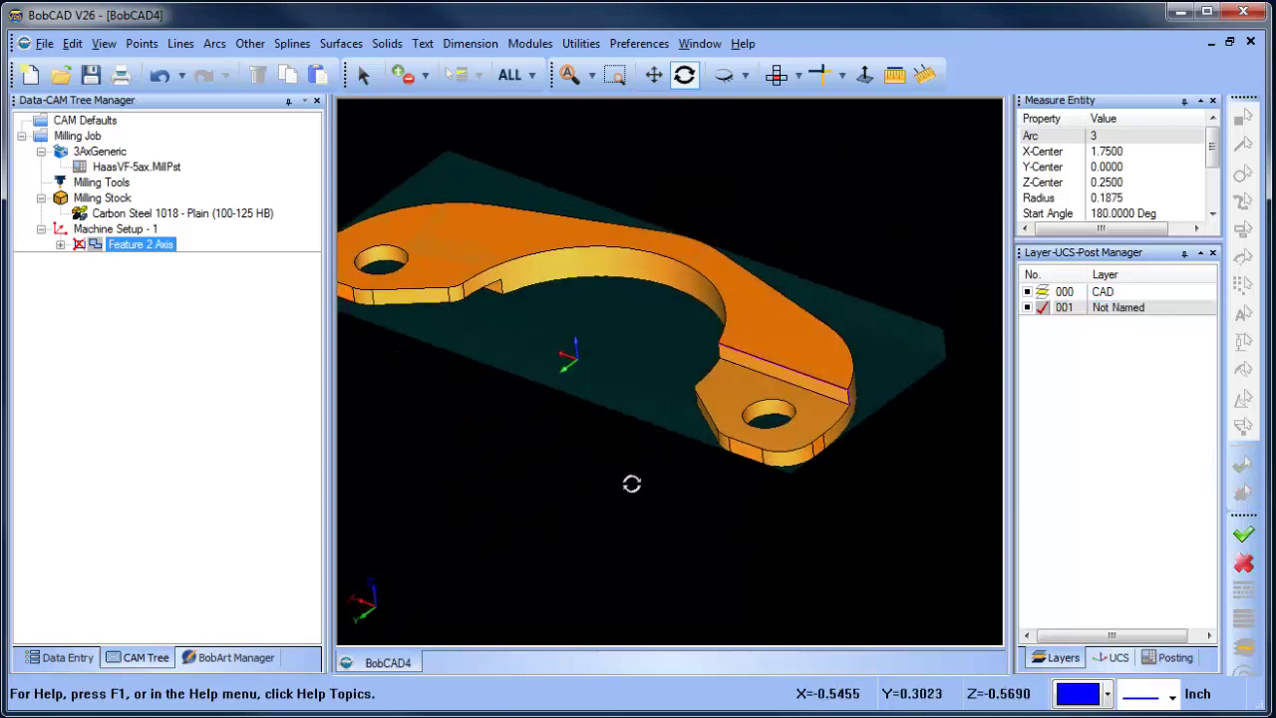
Extract single edges from the tab face around the end hole.
left_click(581, 43)
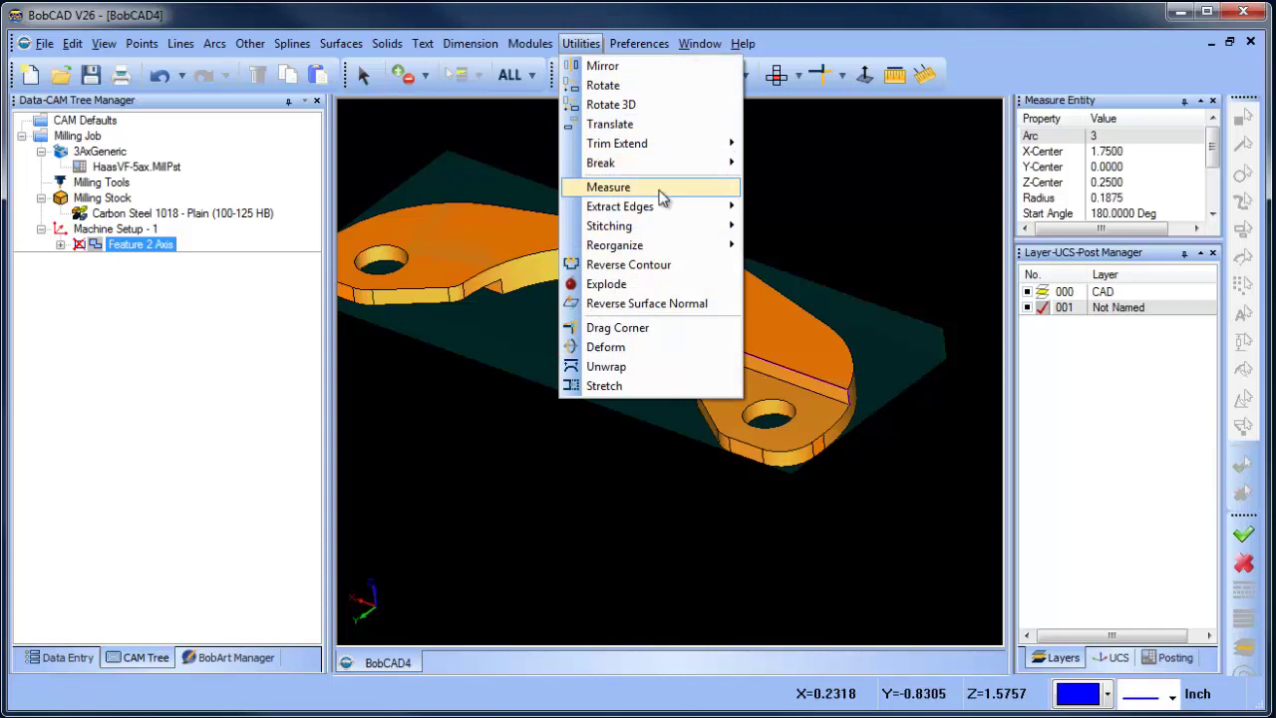
mouse_move(638, 206)
left_click(781, 207)
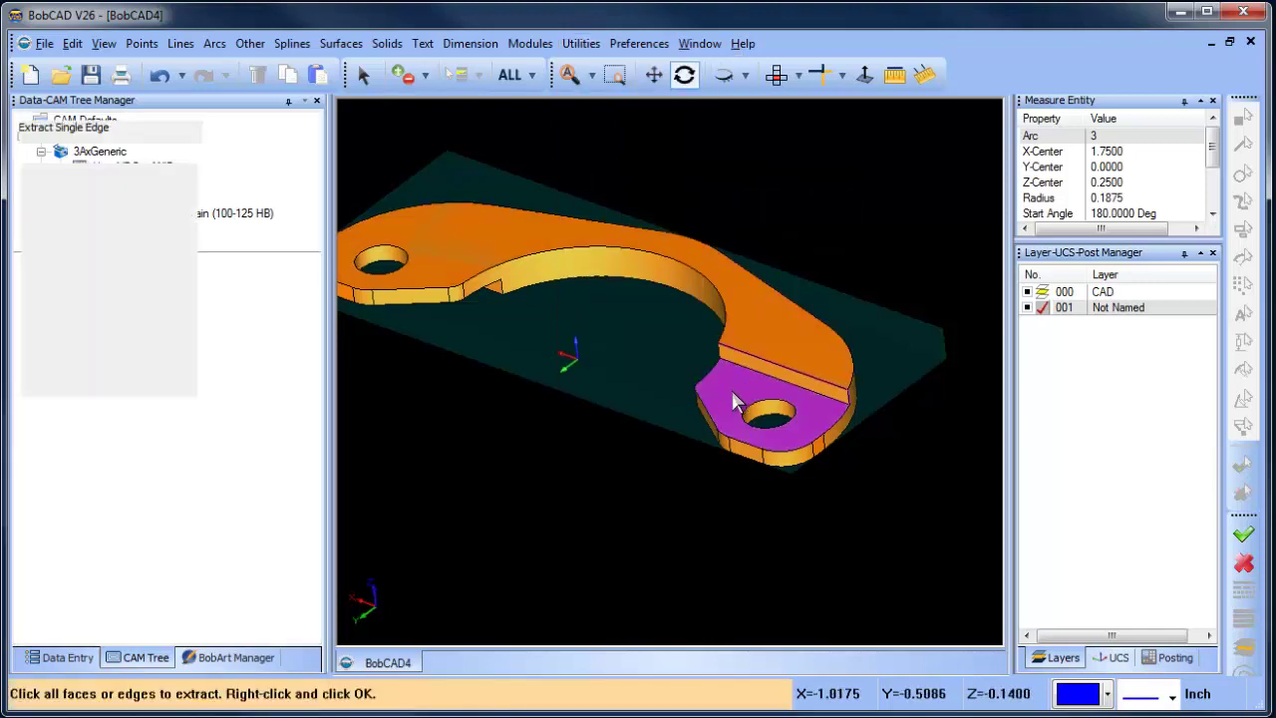
left_click(732, 383)
right_click(887, 222)
left_click(917, 232)
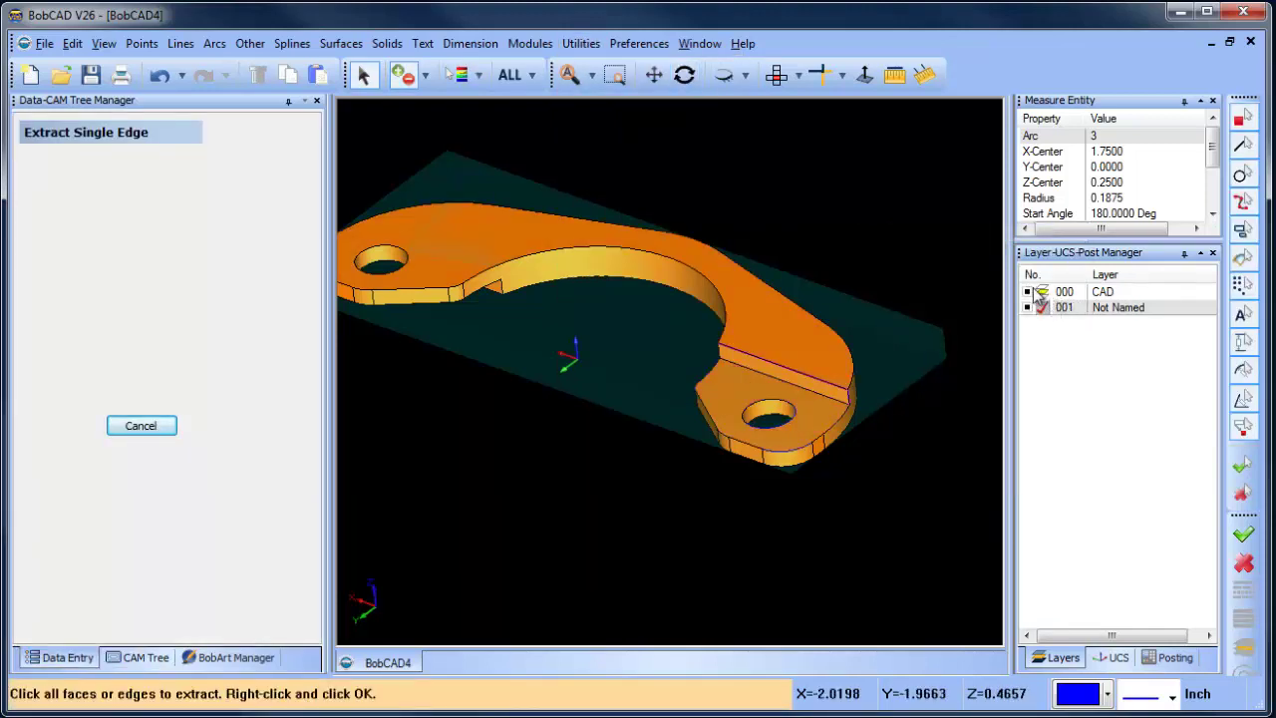
Hide CAD layer 000, switch to Top view, and end the extraction command.
left_click(1027, 291)
left_click(782, 78)
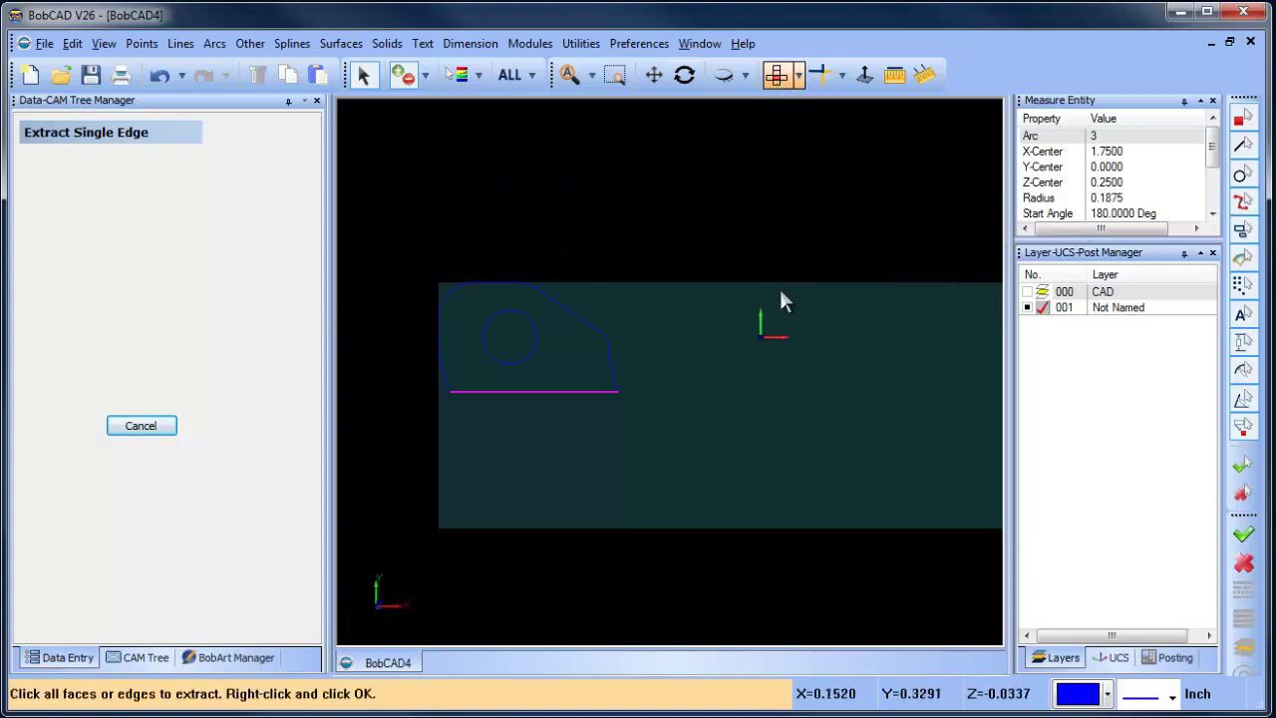
right_click(521, 214)
left_click(558, 246)
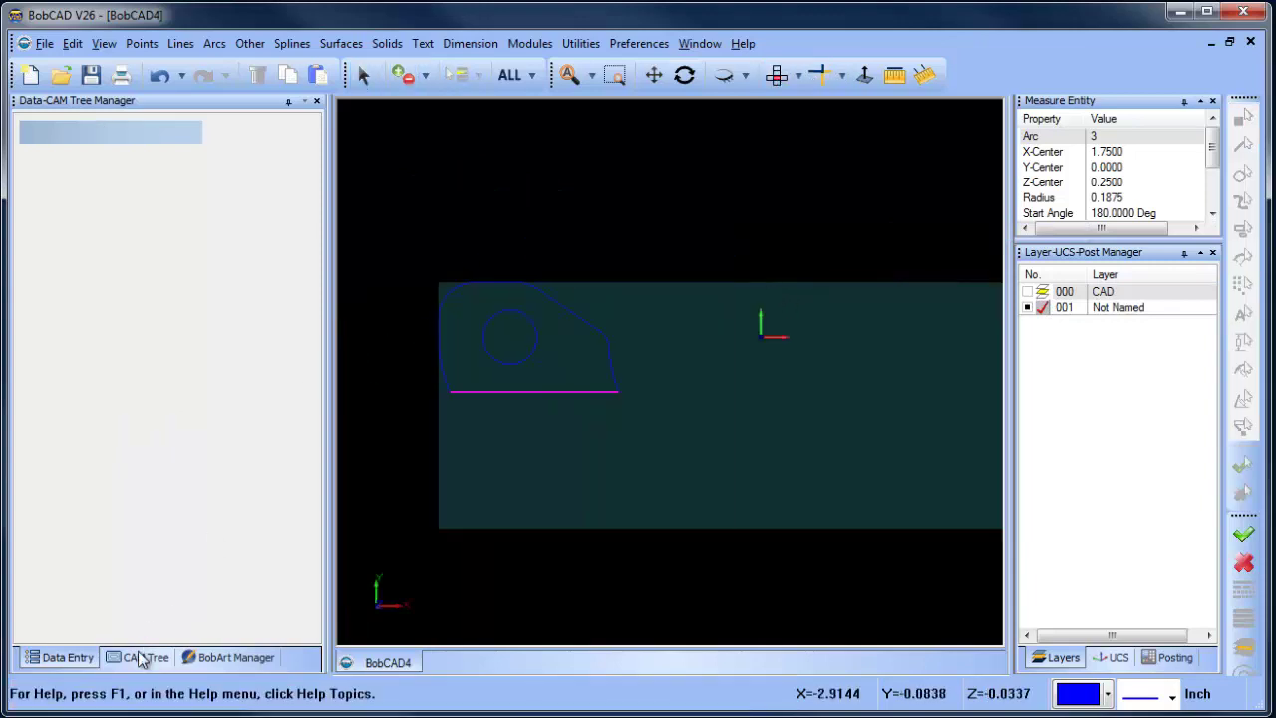
left_click(139, 657)
left_click(115, 228)
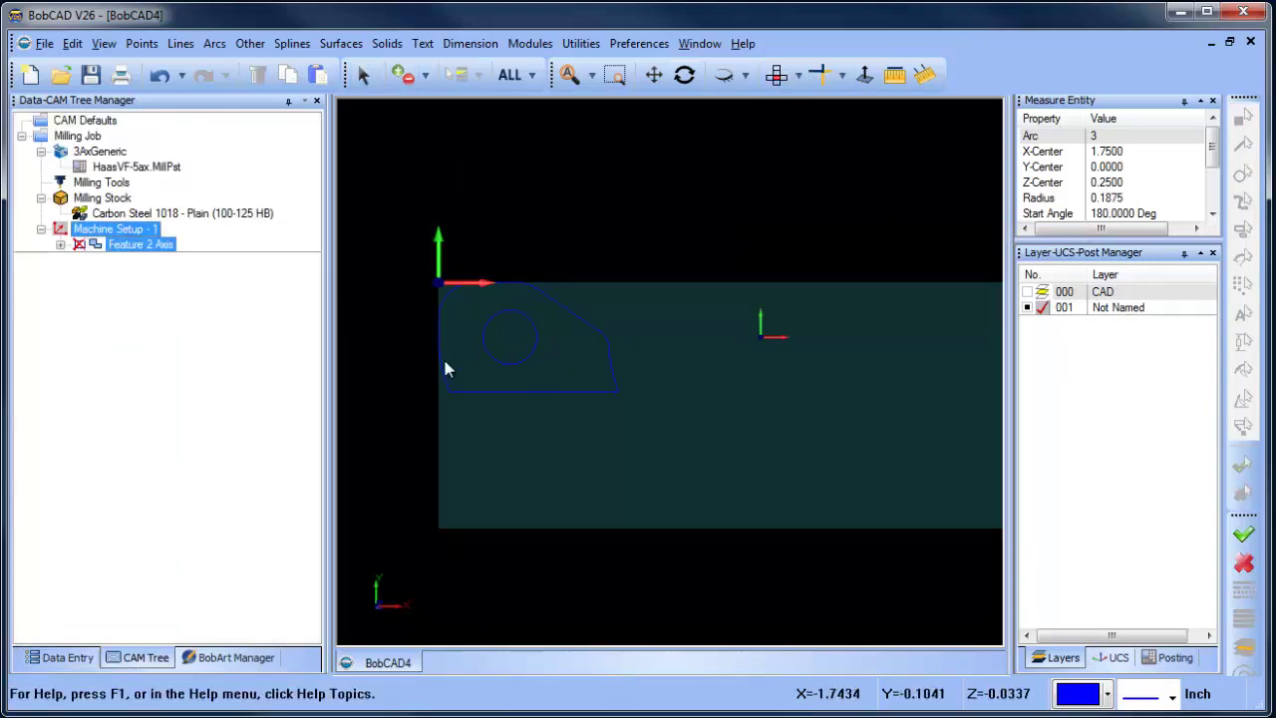
Make yellow the current colour and apply it to the tab contour.
left_click(101, 197)
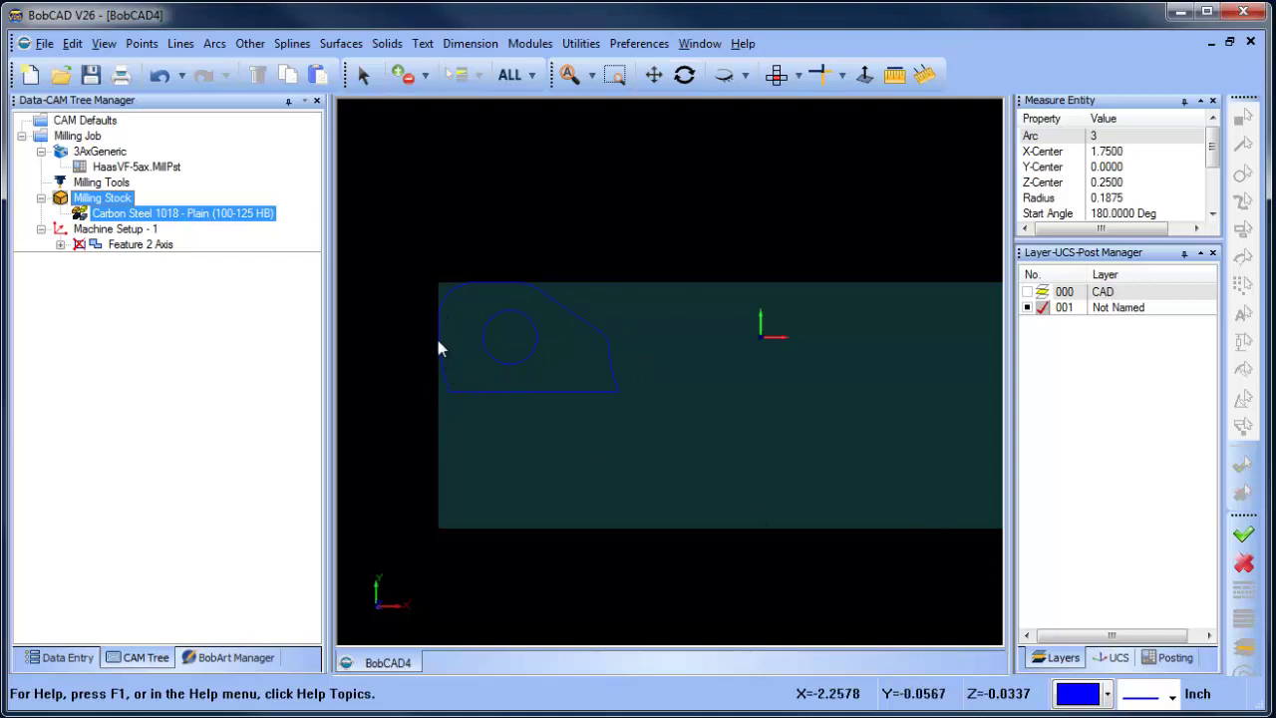
left_click(363, 74)
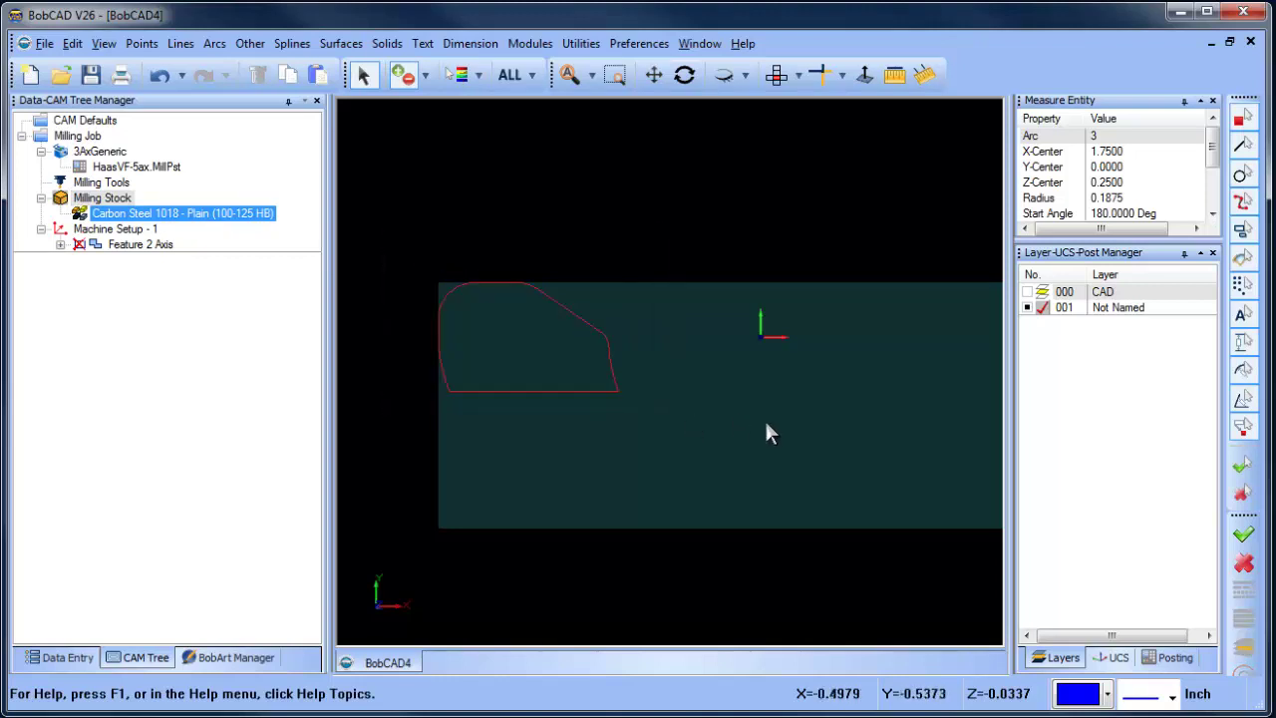
left_click(1108, 692)
left_click(1106, 519)
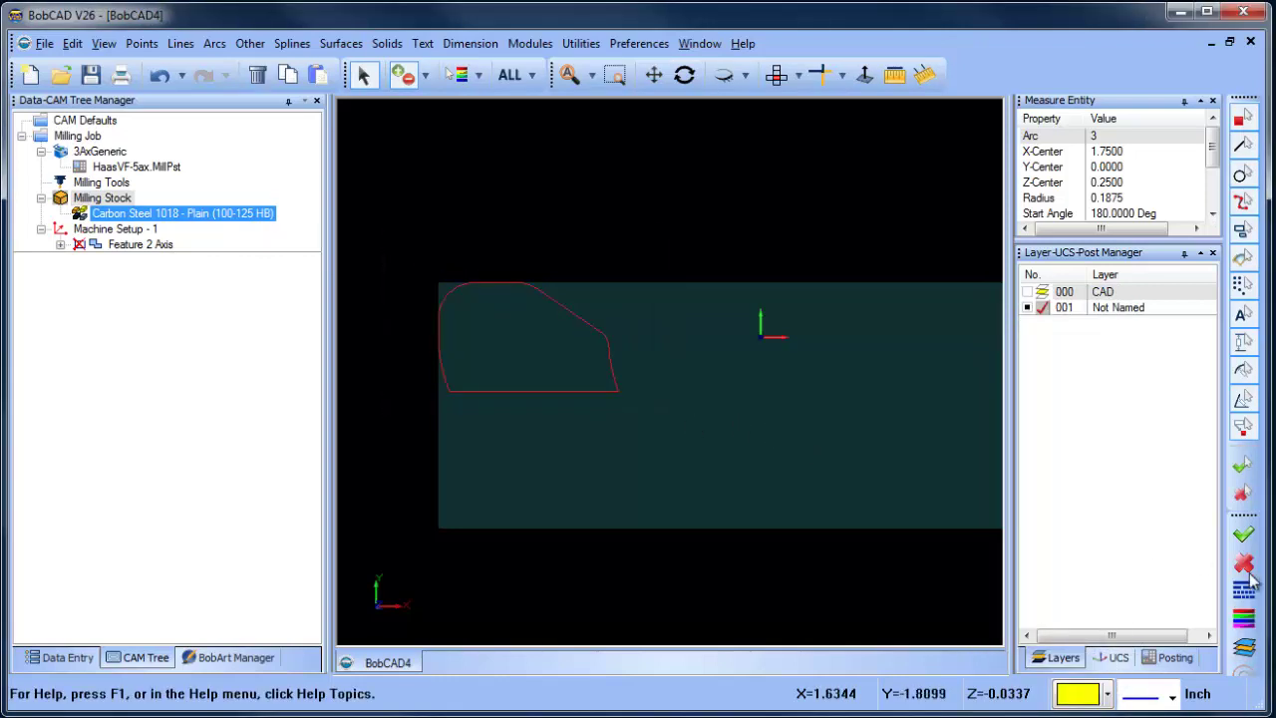
left_click(1246, 619)
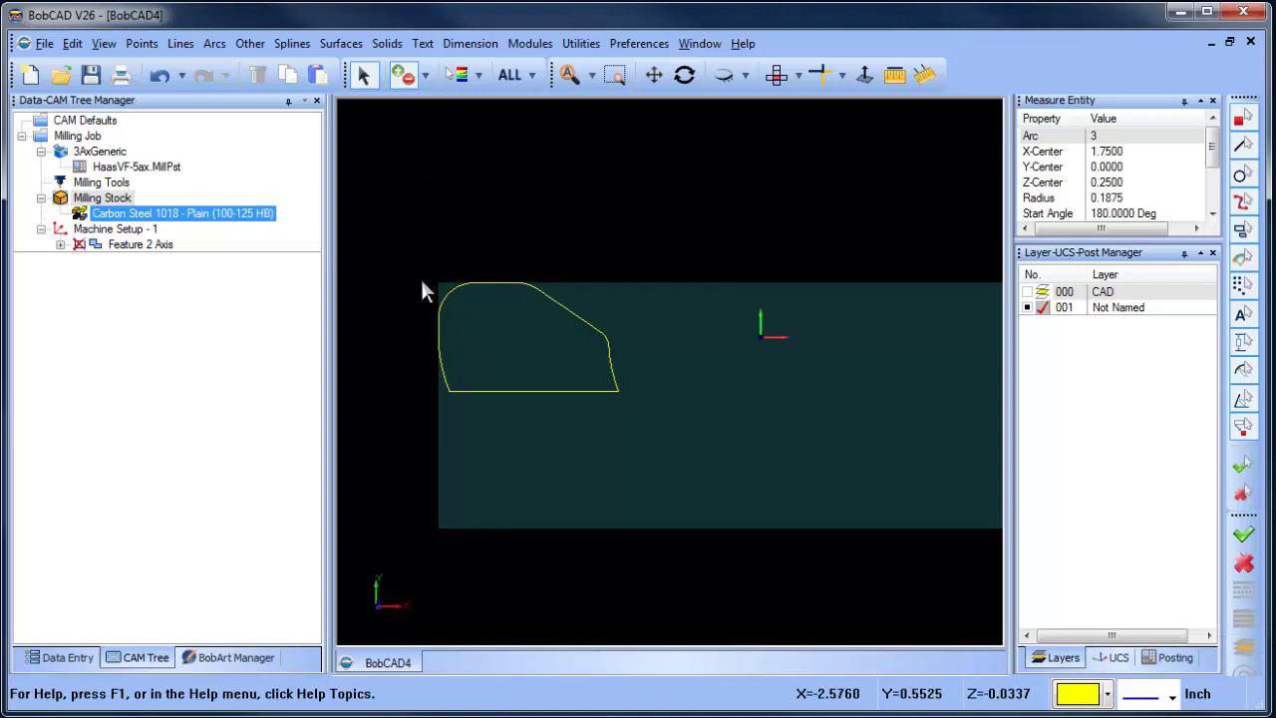
Give the outline lines except the bottom one a dashed line style.
left_click(643, 384)
right_click(754, 330)
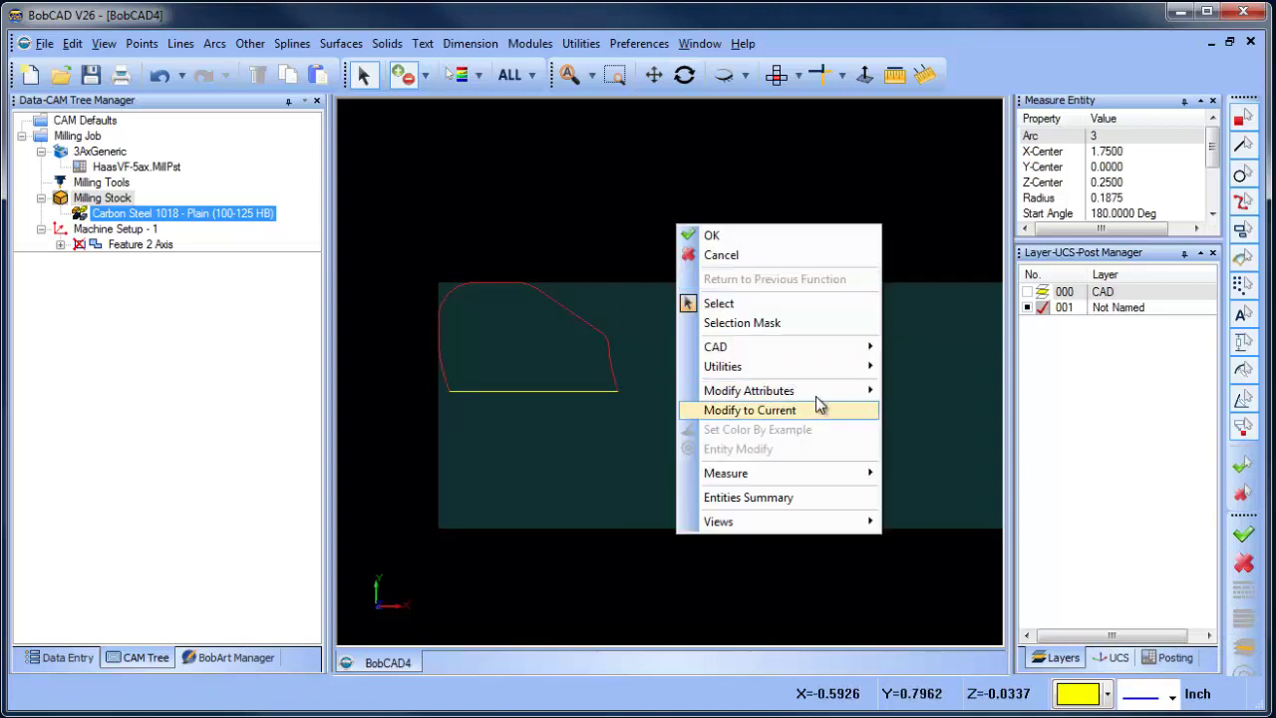
mouse_move(847, 389)
left_click(941, 413)
left_click(641, 323)
left_click(604, 447)
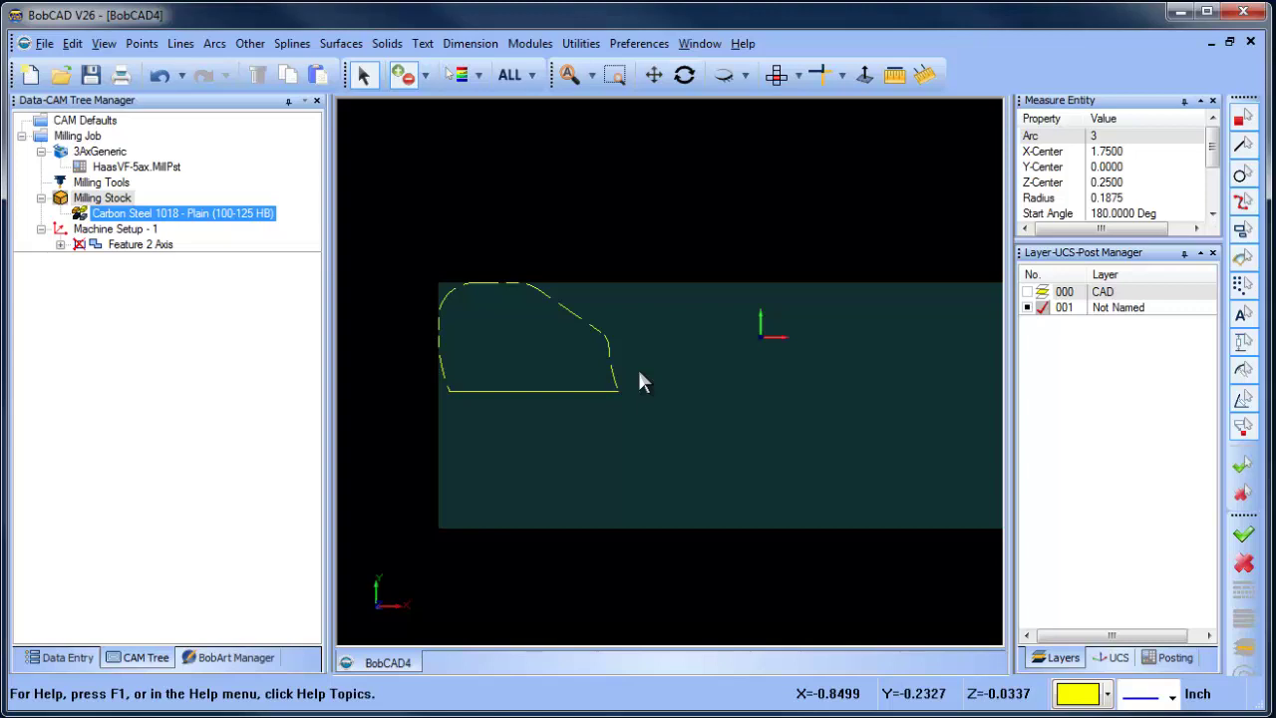
right_click(145, 245)
Insert a new Mill 2 Axis feature on the chained tab outline.
left_click(265, 402)
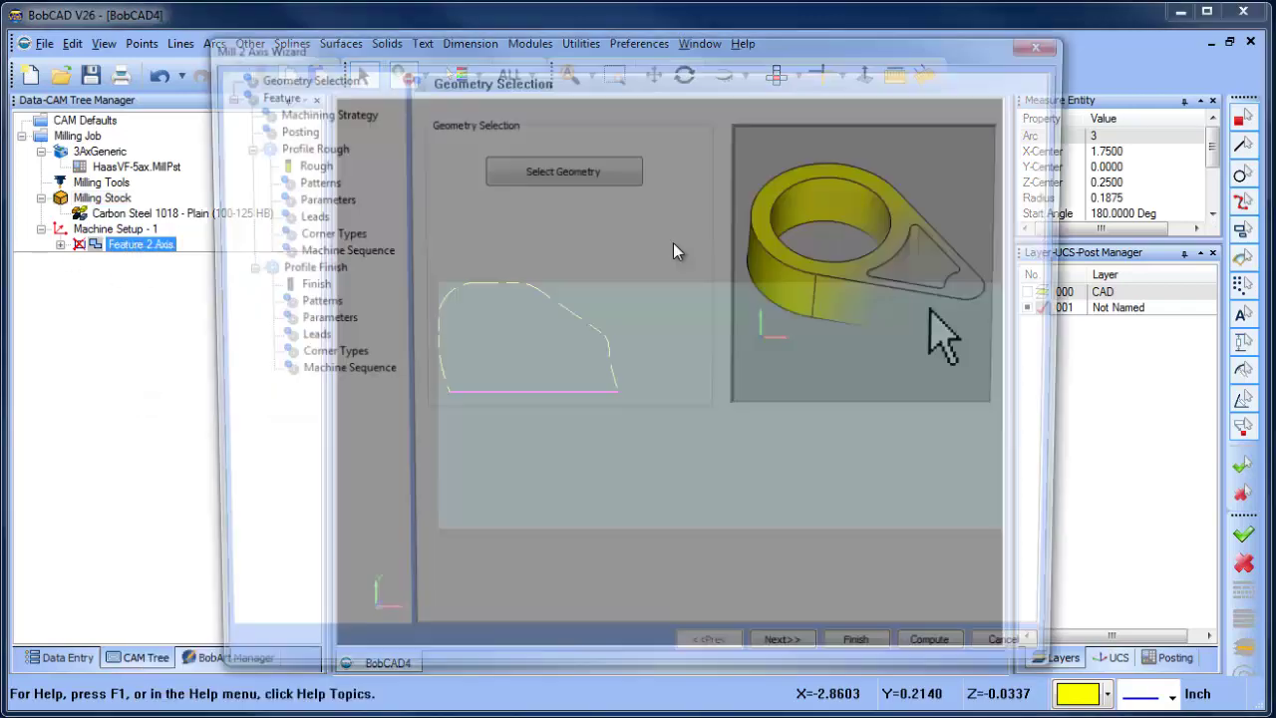
left_click(601, 172)
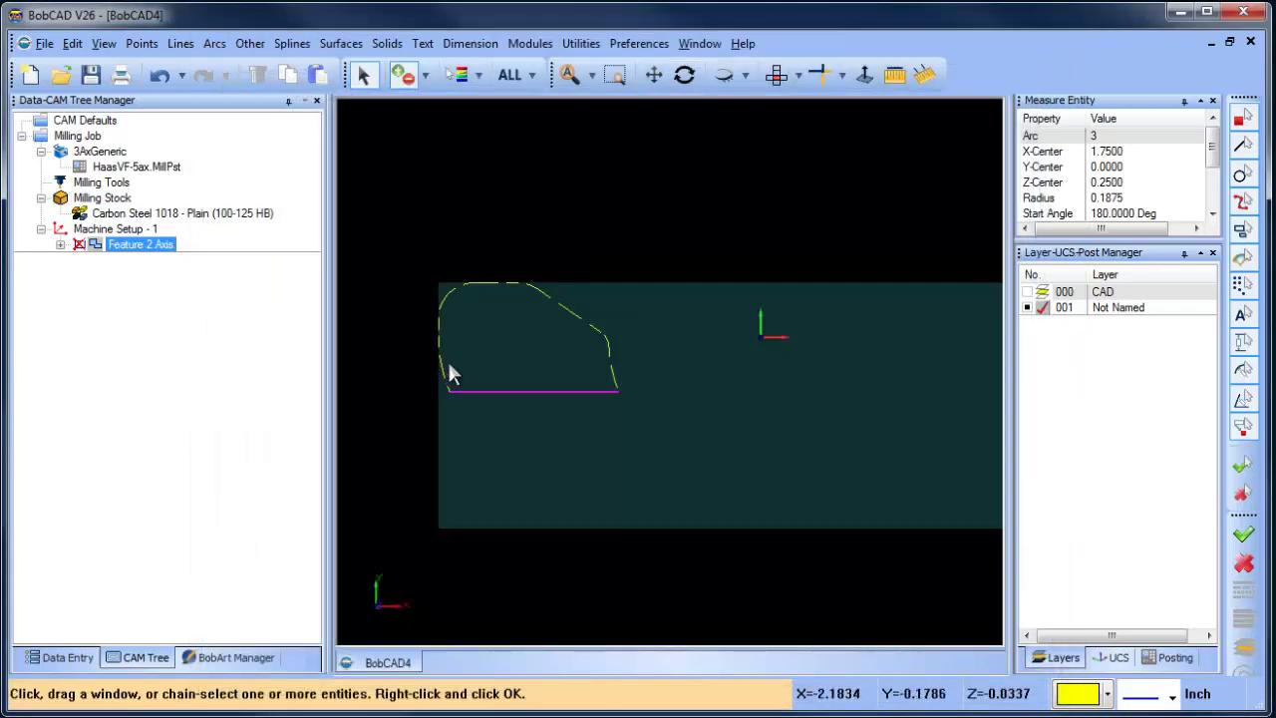
left_click(441, 362)
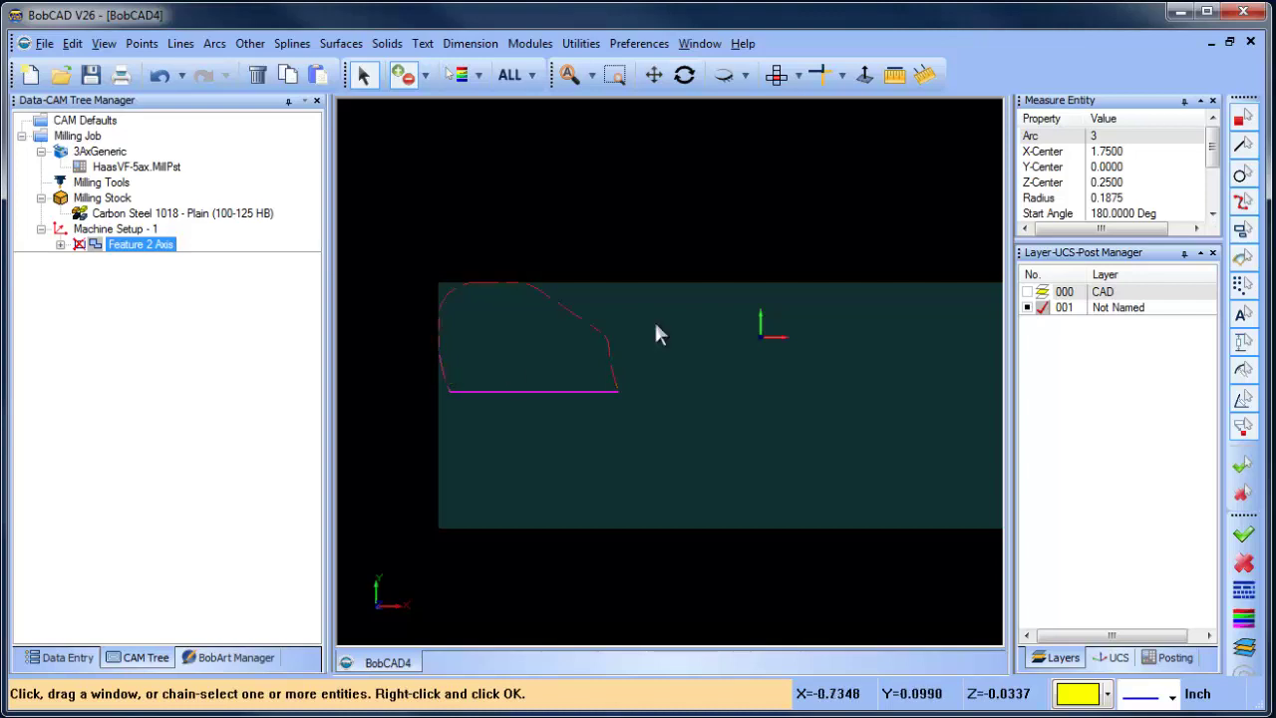
right_click(654, 319)
Set Total Depth to .125 and choose the Pocketing strategy.
left_click(790, 662)
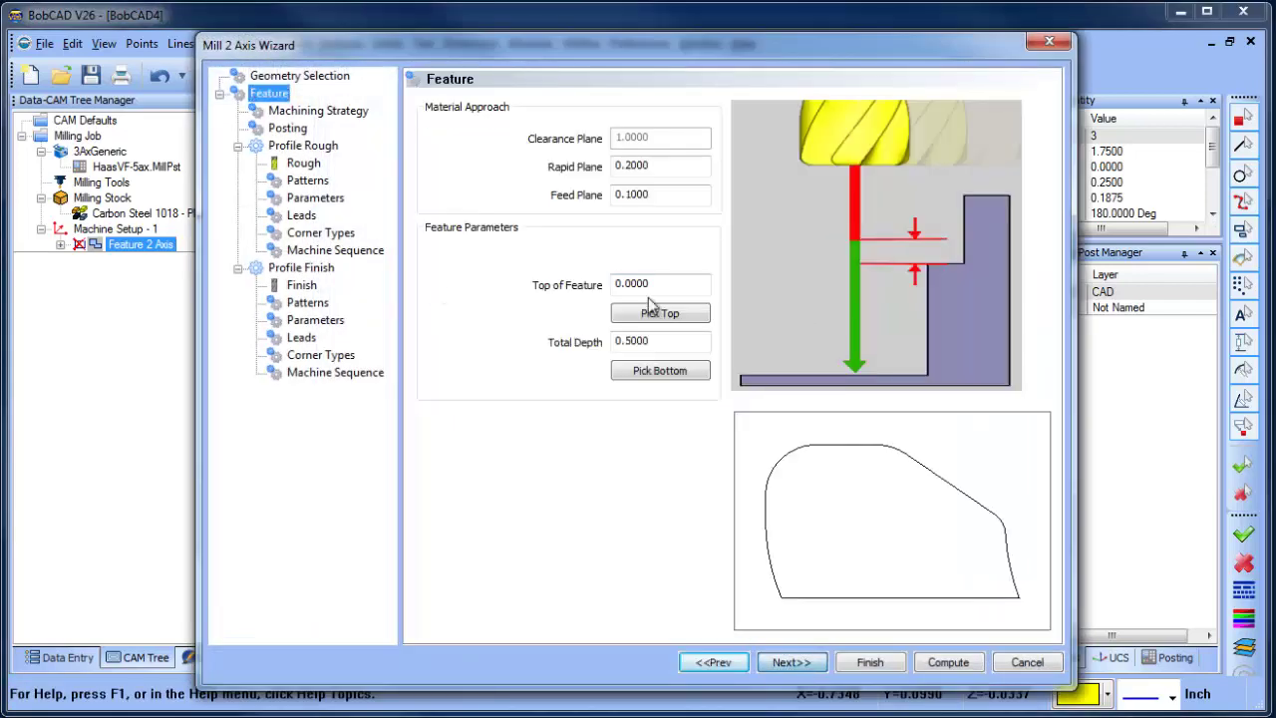
left_click(666, 344)
type(".125")
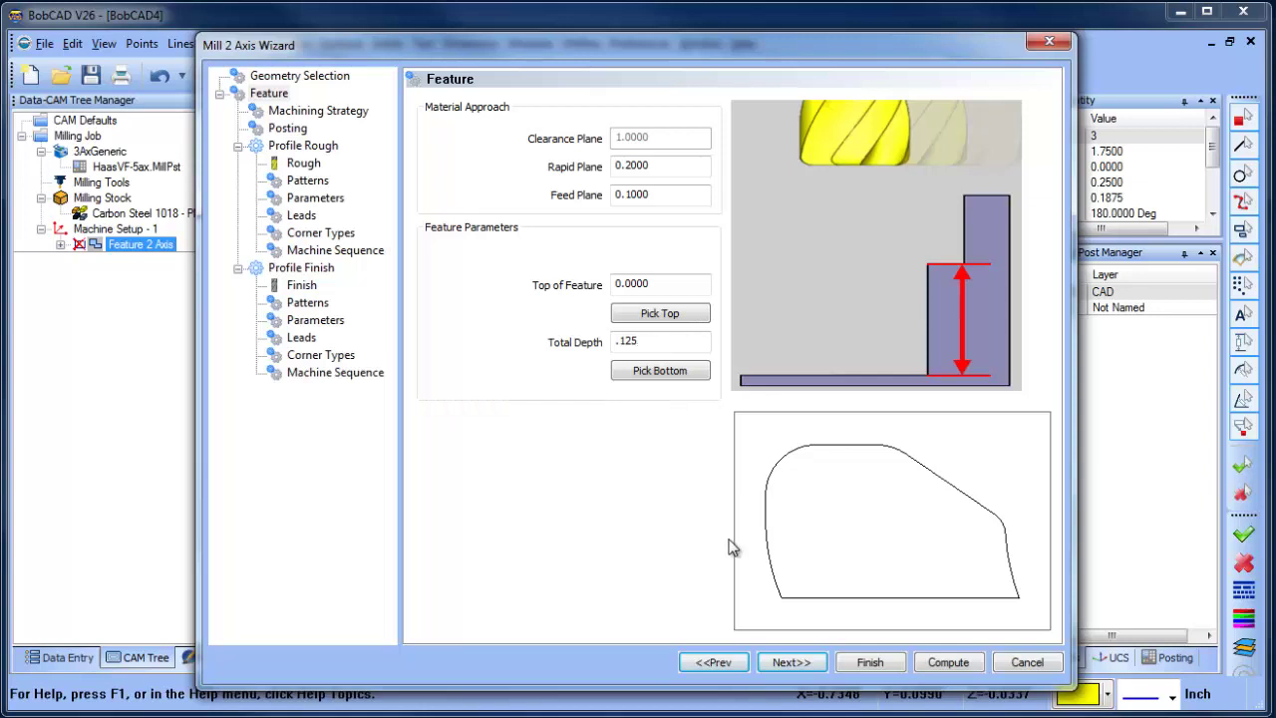
left_click(798, 663)
left_click(451, 174)
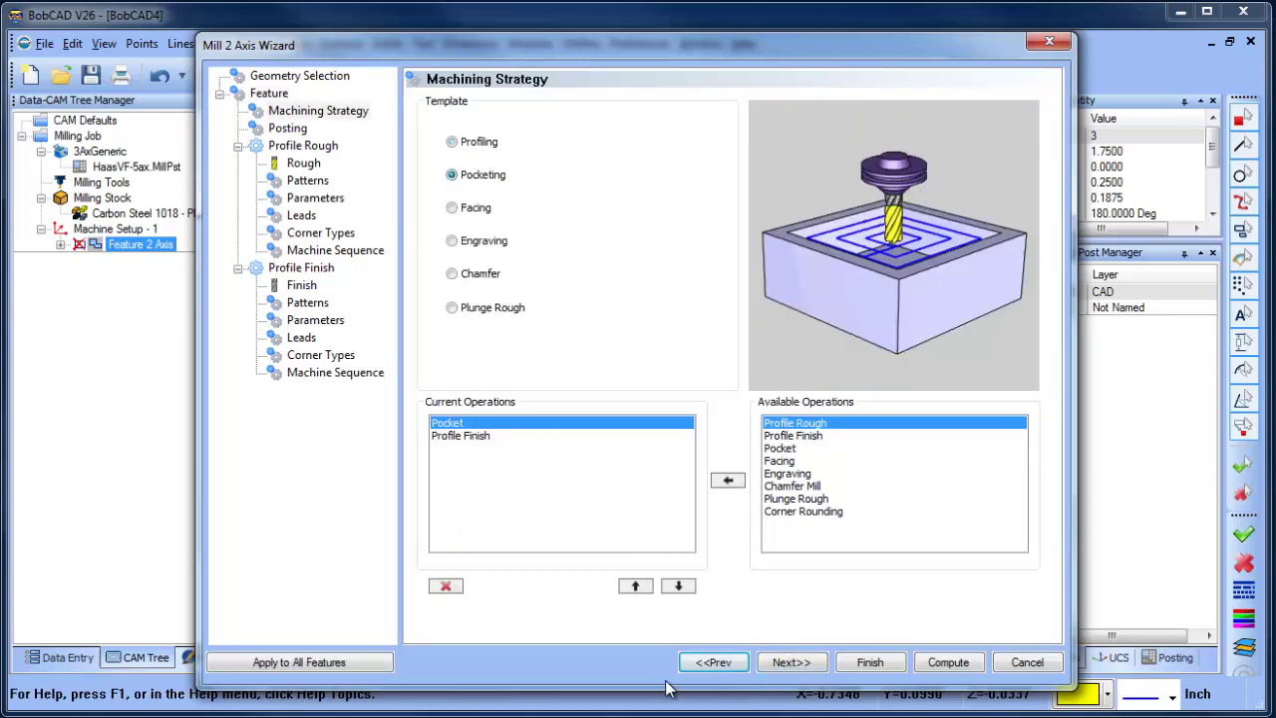
left_click(813, 661)
left_click(734, 419)
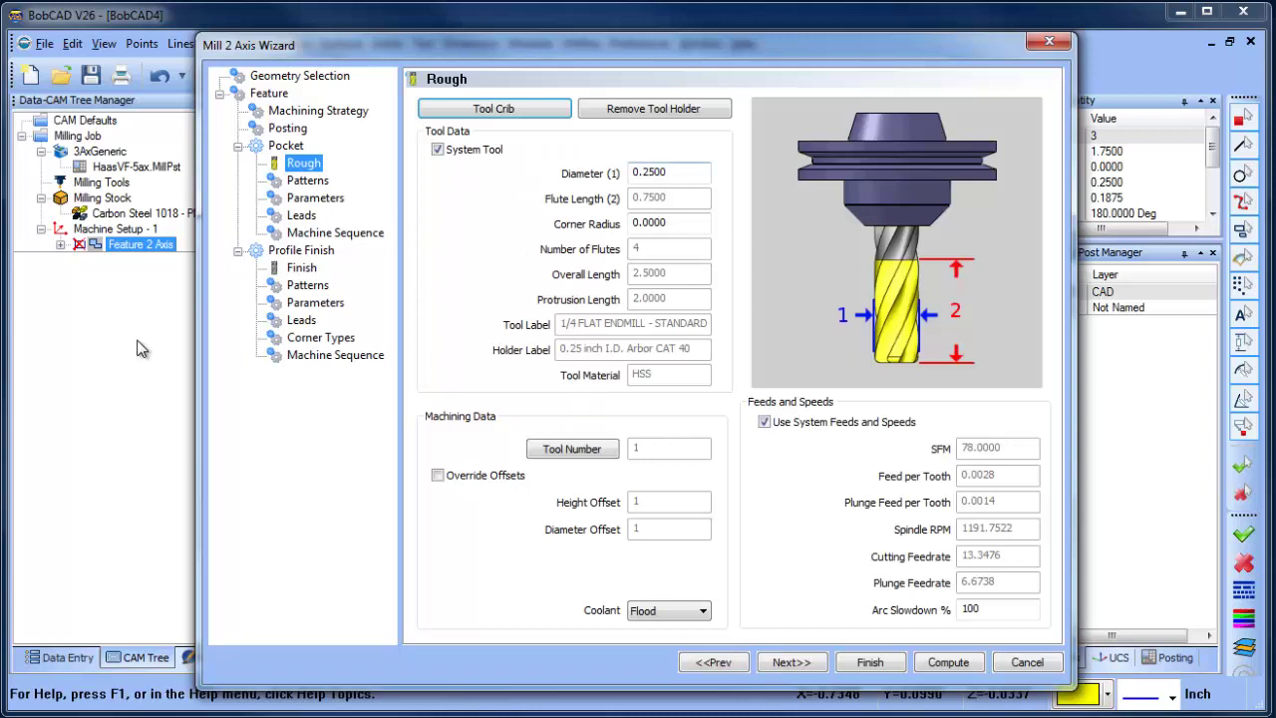
Use the Advanced Pocket pattern, circular tangent finish lead-ins, and compute the toolpaths.
left_click(305, 182)
left_click(457, 216)
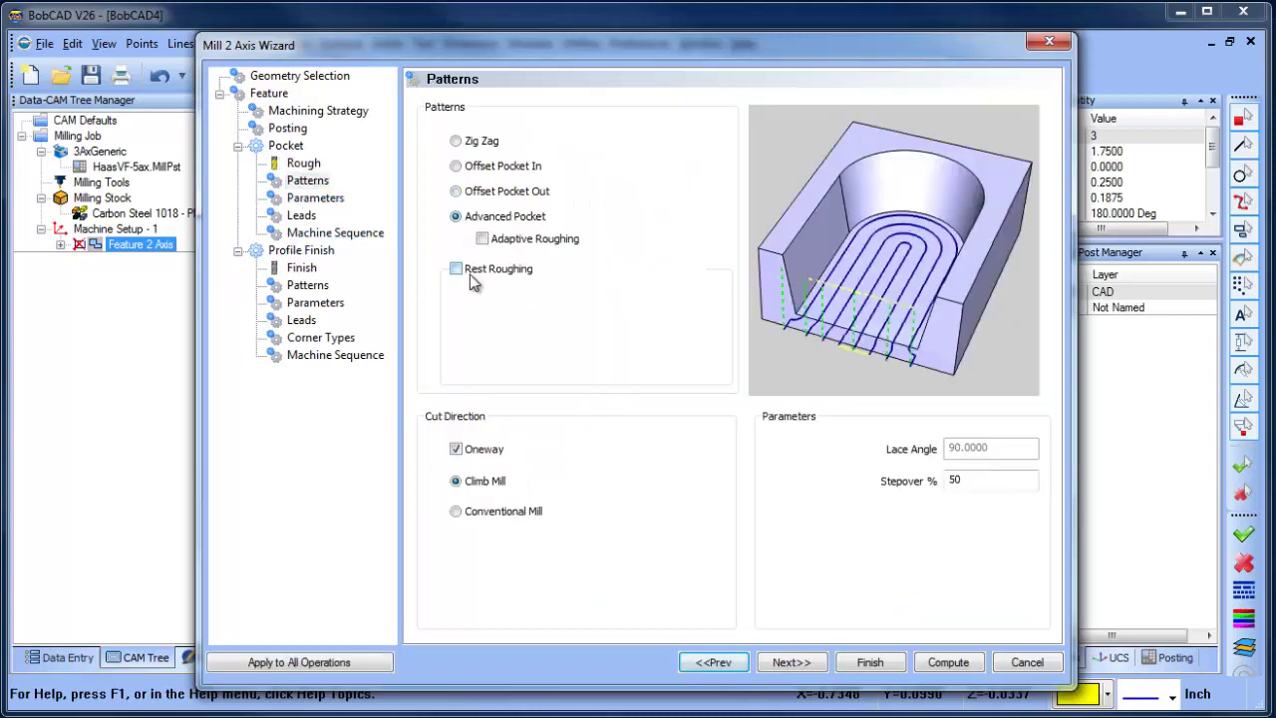
left_click(302, 267)
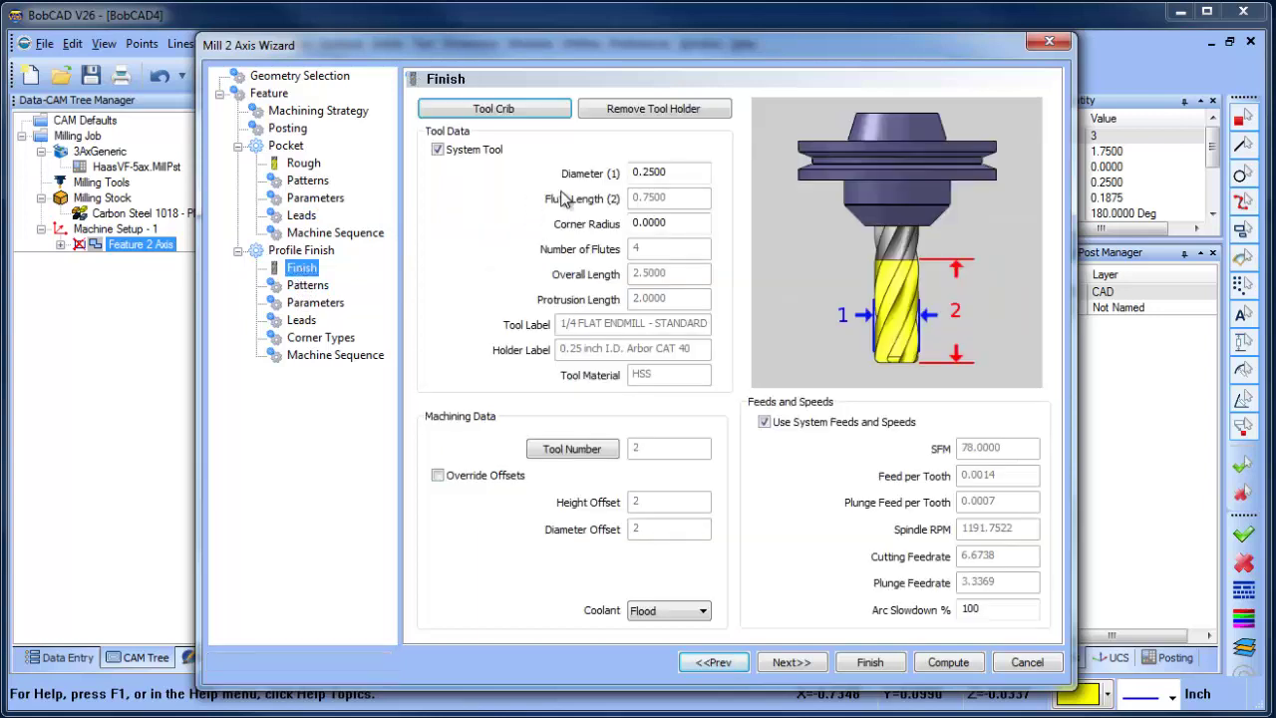
left_click(301, 319)
left_click(429, 500)
left_click(428, 524)
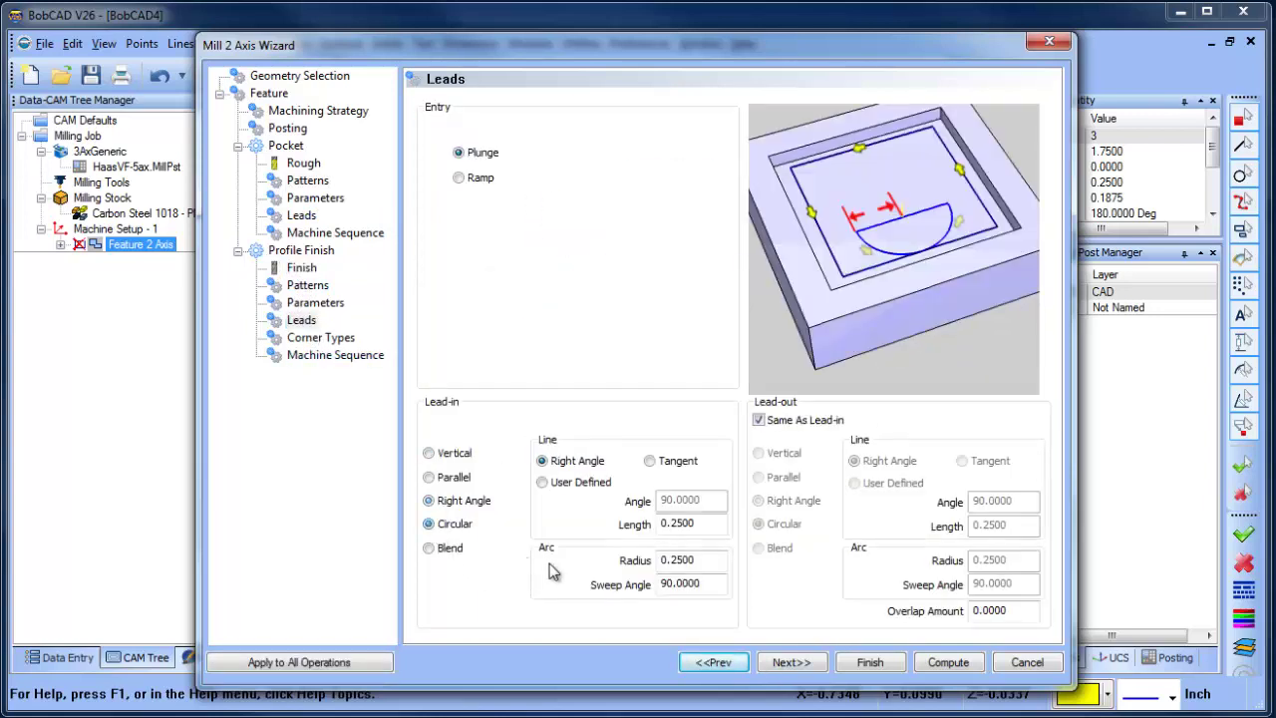
left_click(650, 461)
left_click(948, 663)
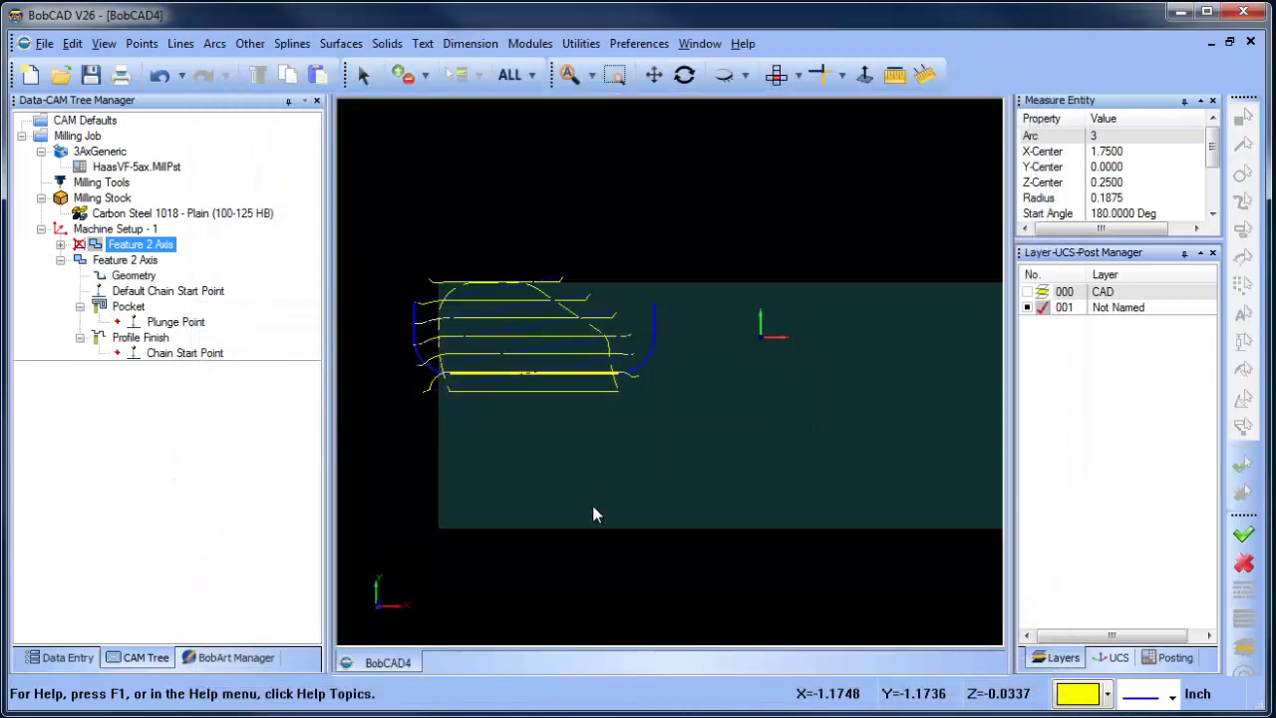
Blank the Profile Finish and Pocket toolpaths of the second Feature 2 Axis.
left_click(179, 353)
left_click(137, 337)
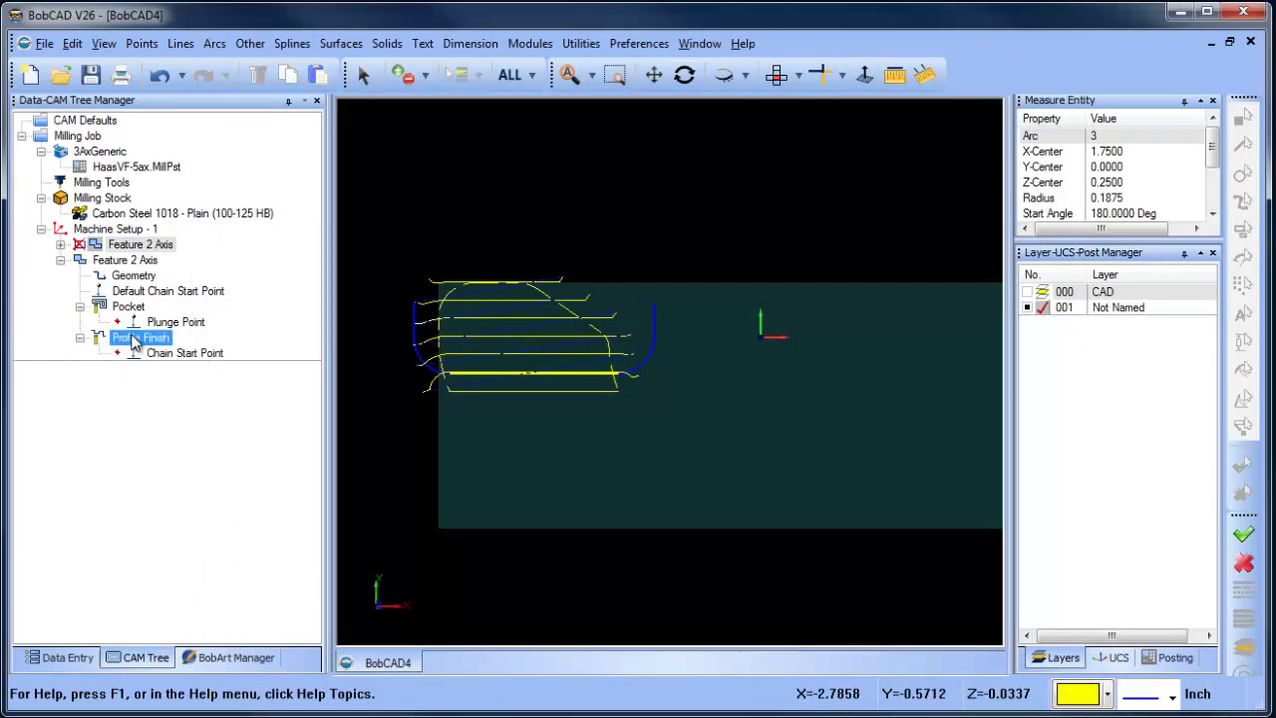
right_click(140, 342)
left_click(206, 455)
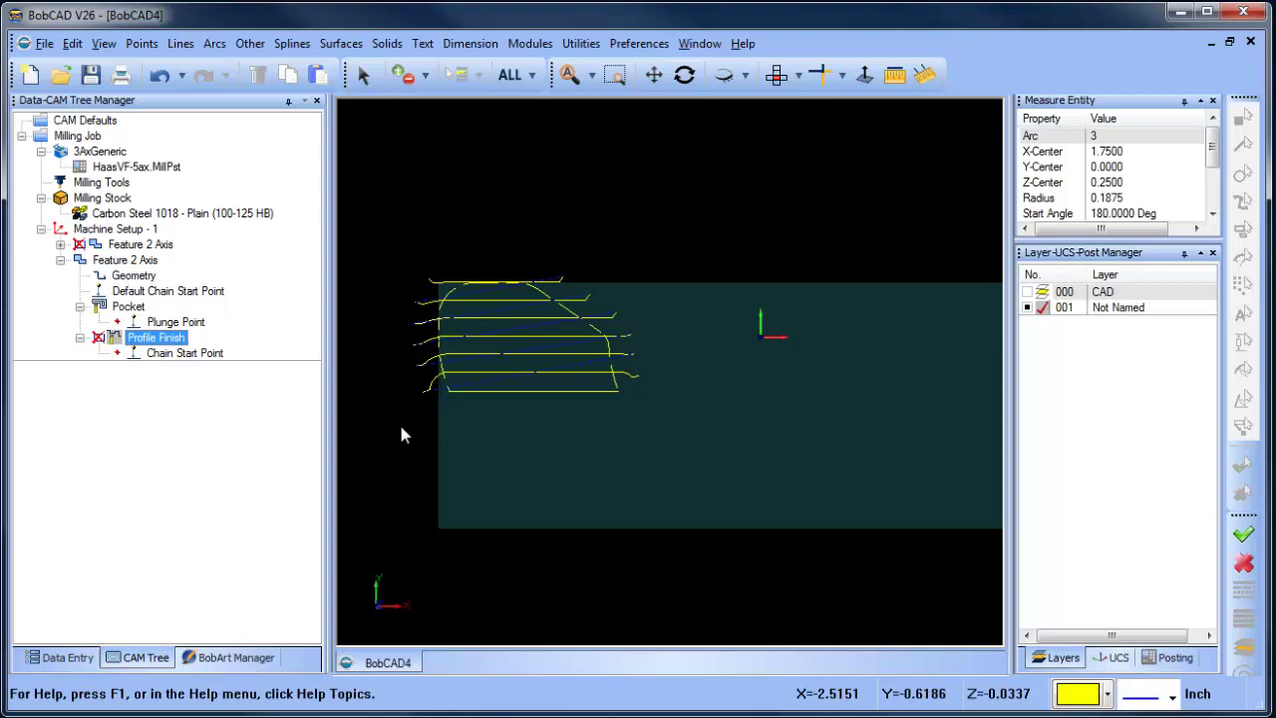
right_click(128, 306)
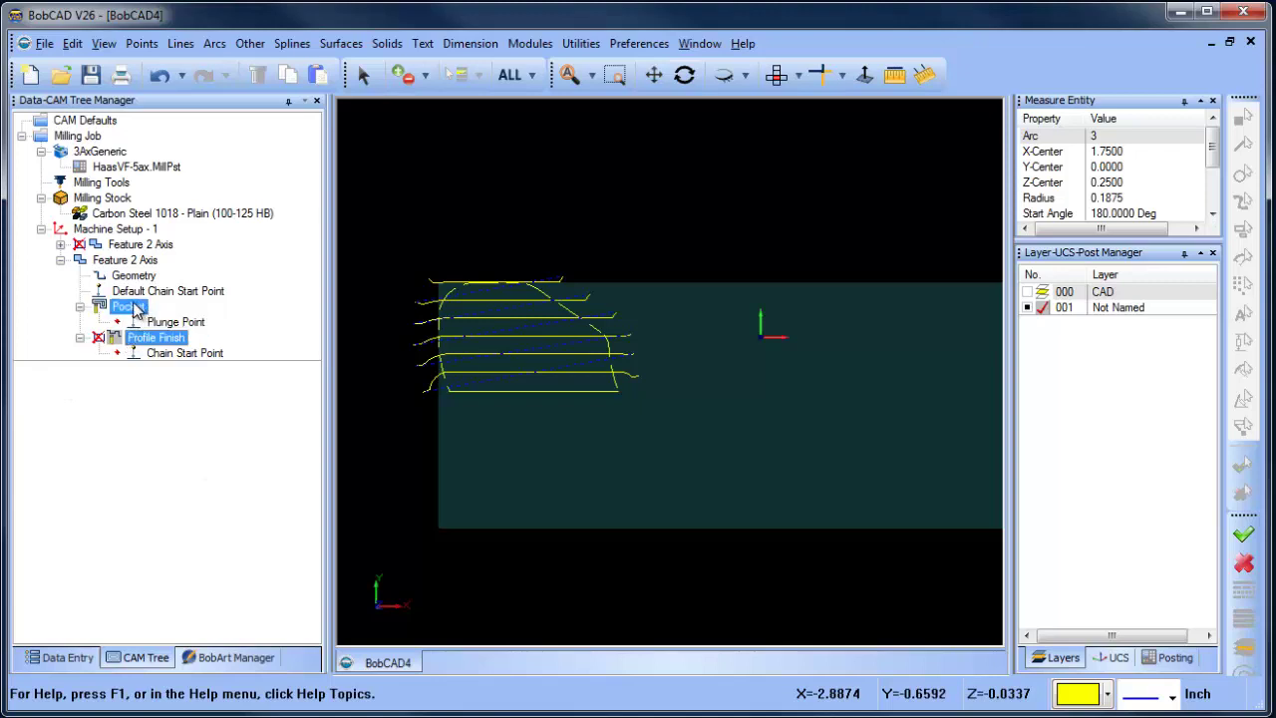
left_click(194, 417)
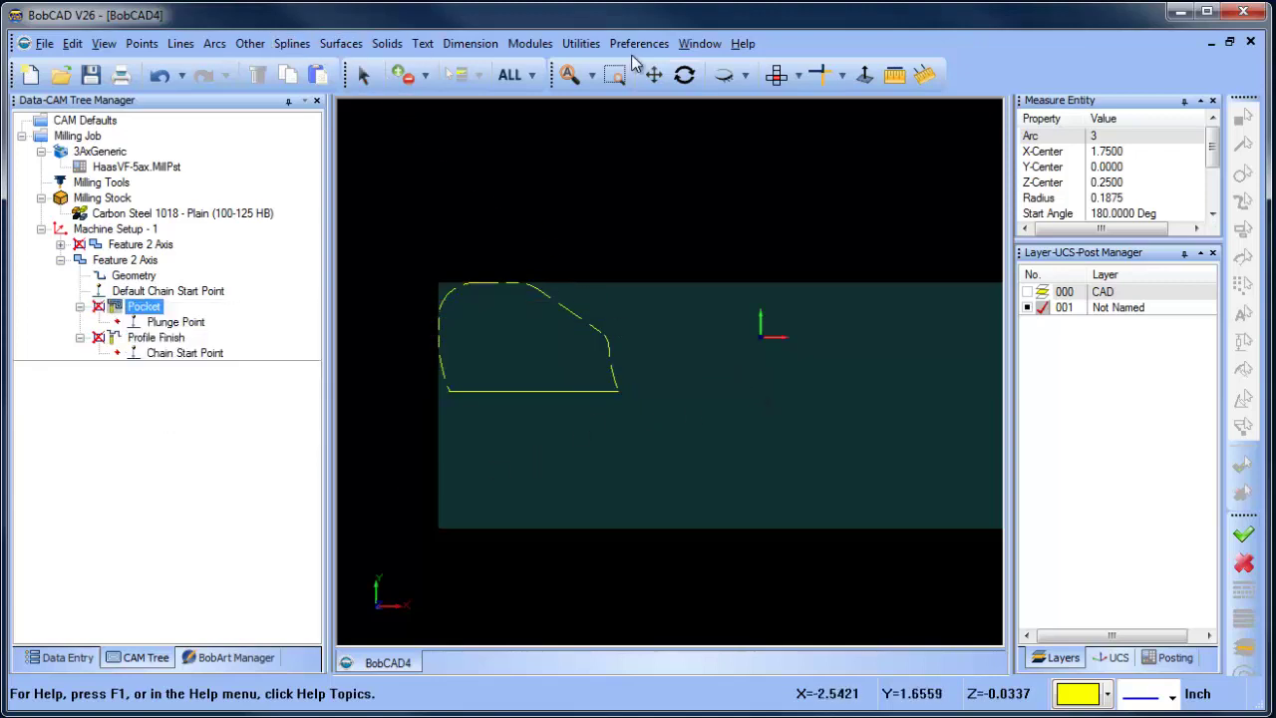
Show the UCS list and measure the tab's angled line: 0.5348 long, 325.7708°, at Z 0.1250.
left_click(588, 44)
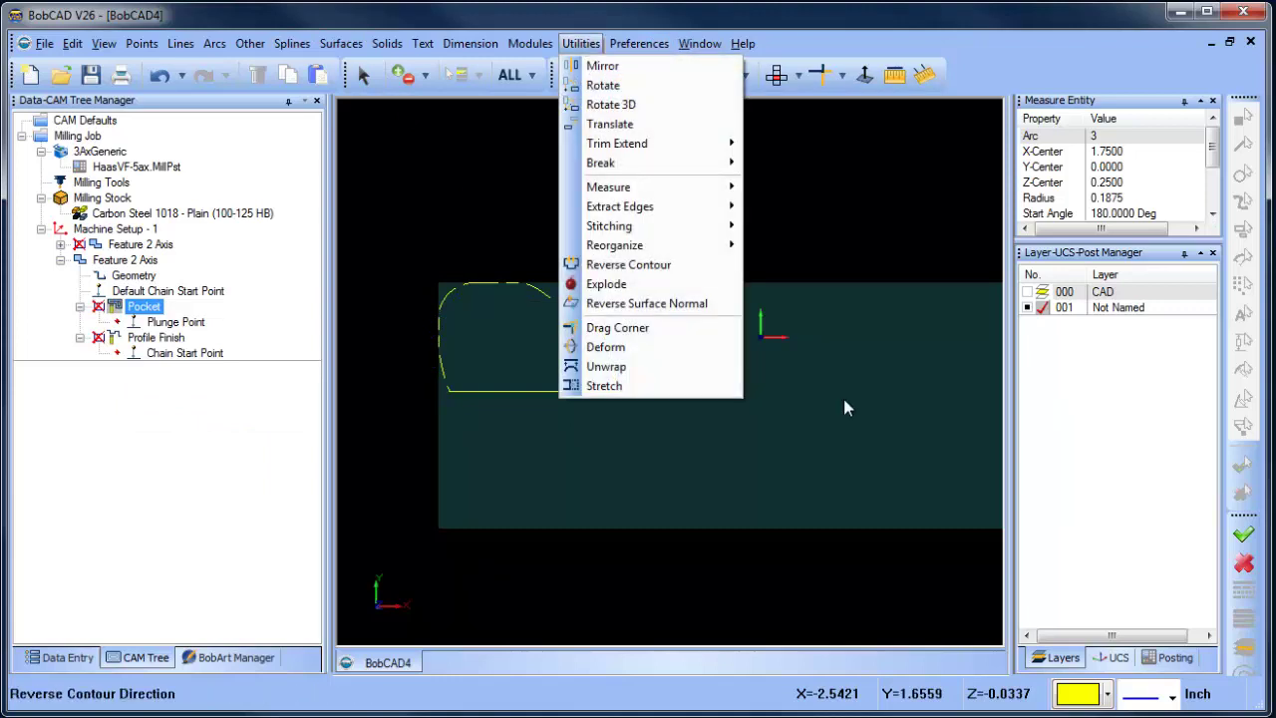
left_click(746, 90)
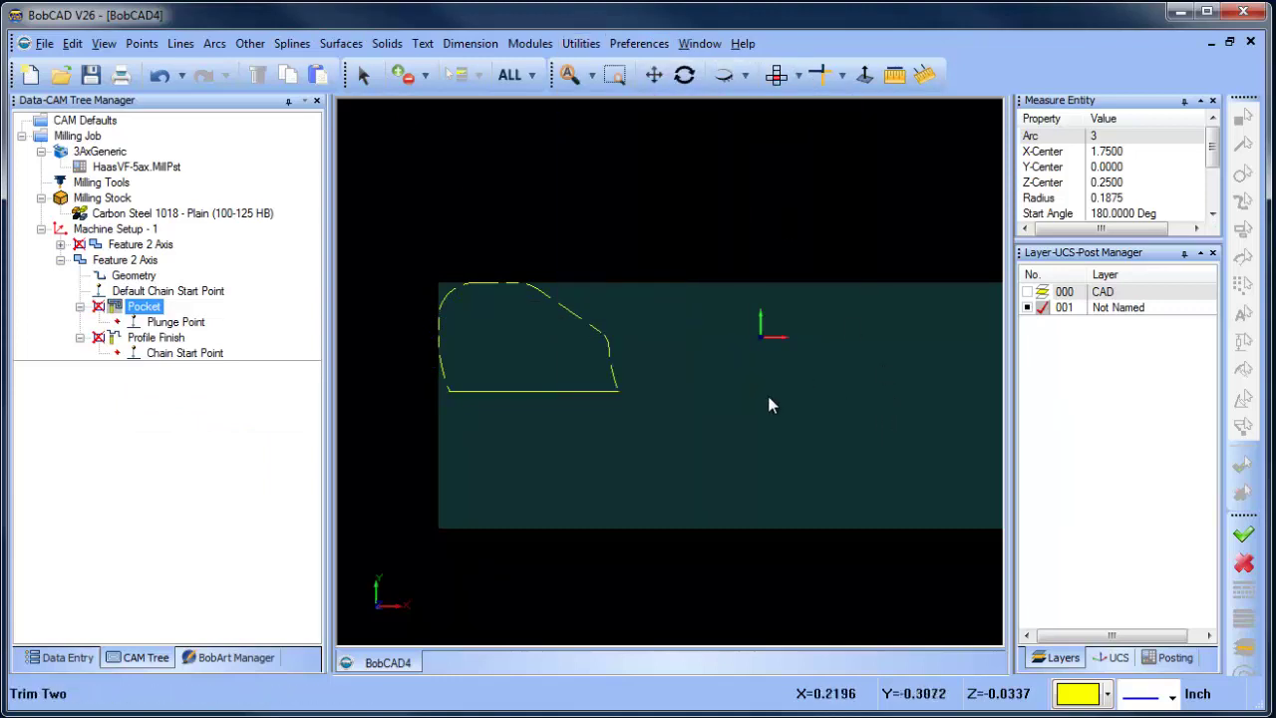
left_click(1111, 657)
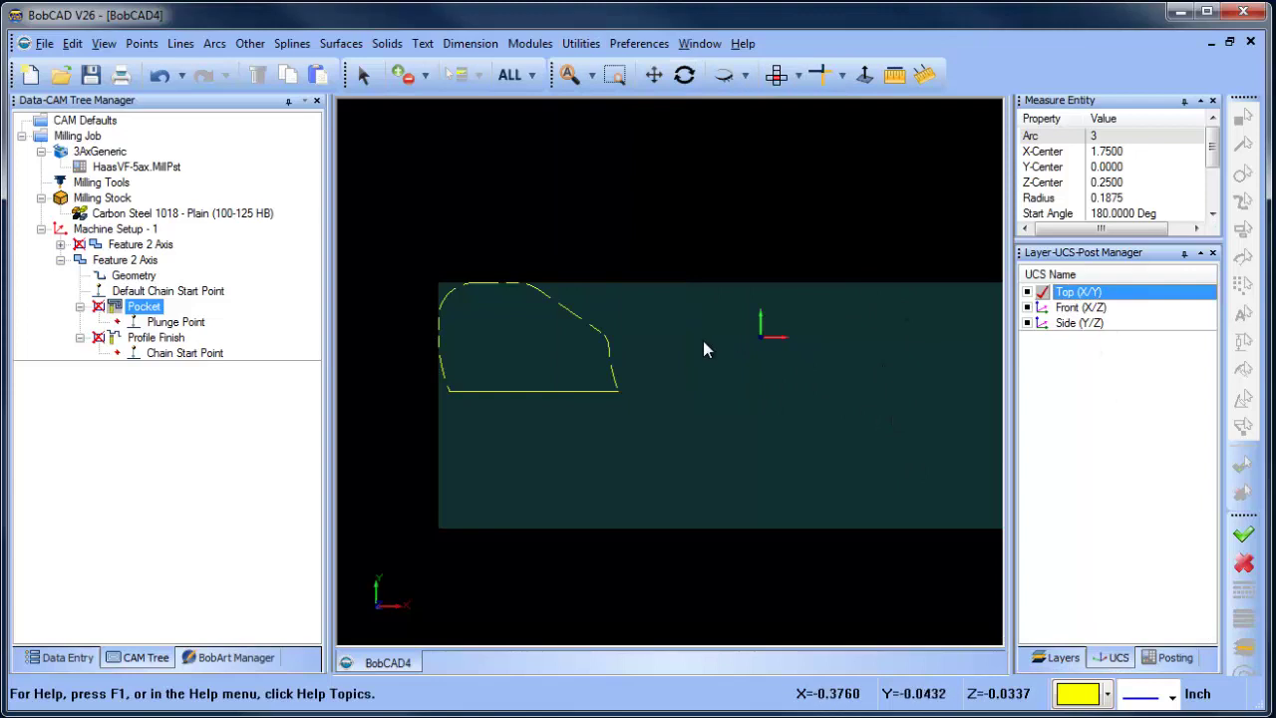
left_click(894, 74)
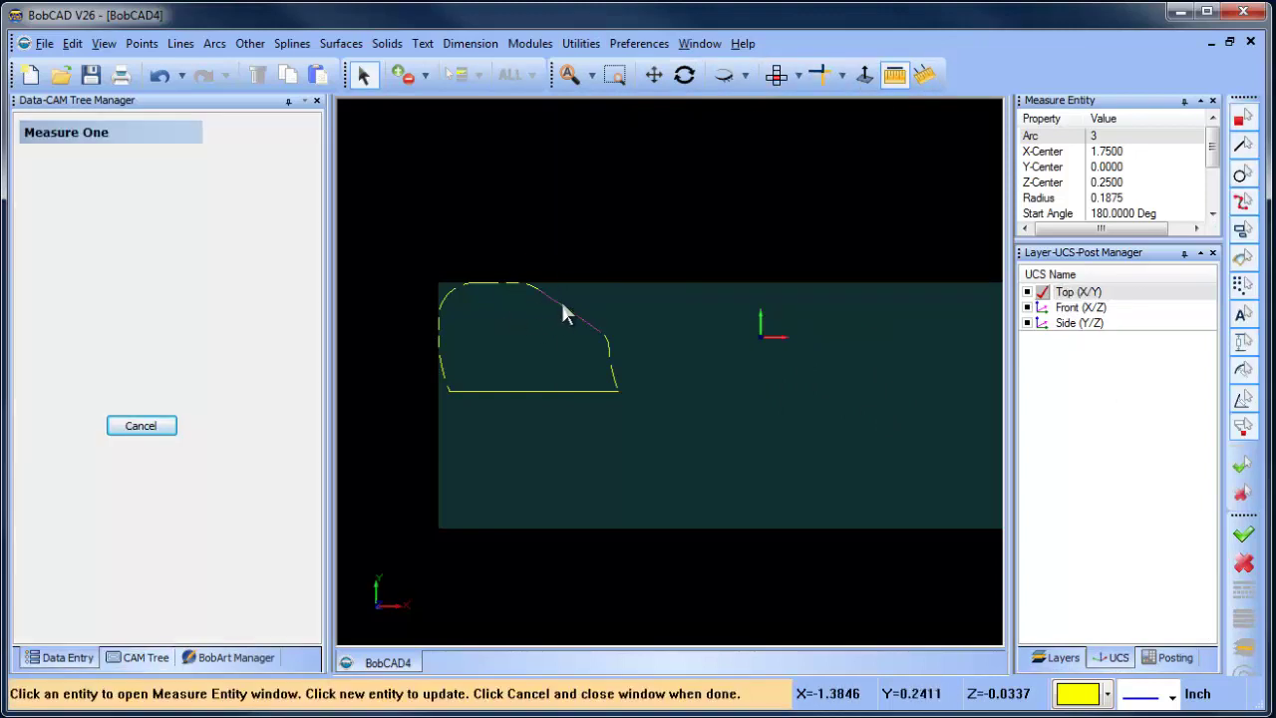
left_click(563, 303)
left_click_drag(1117, 245, 1117, 292)
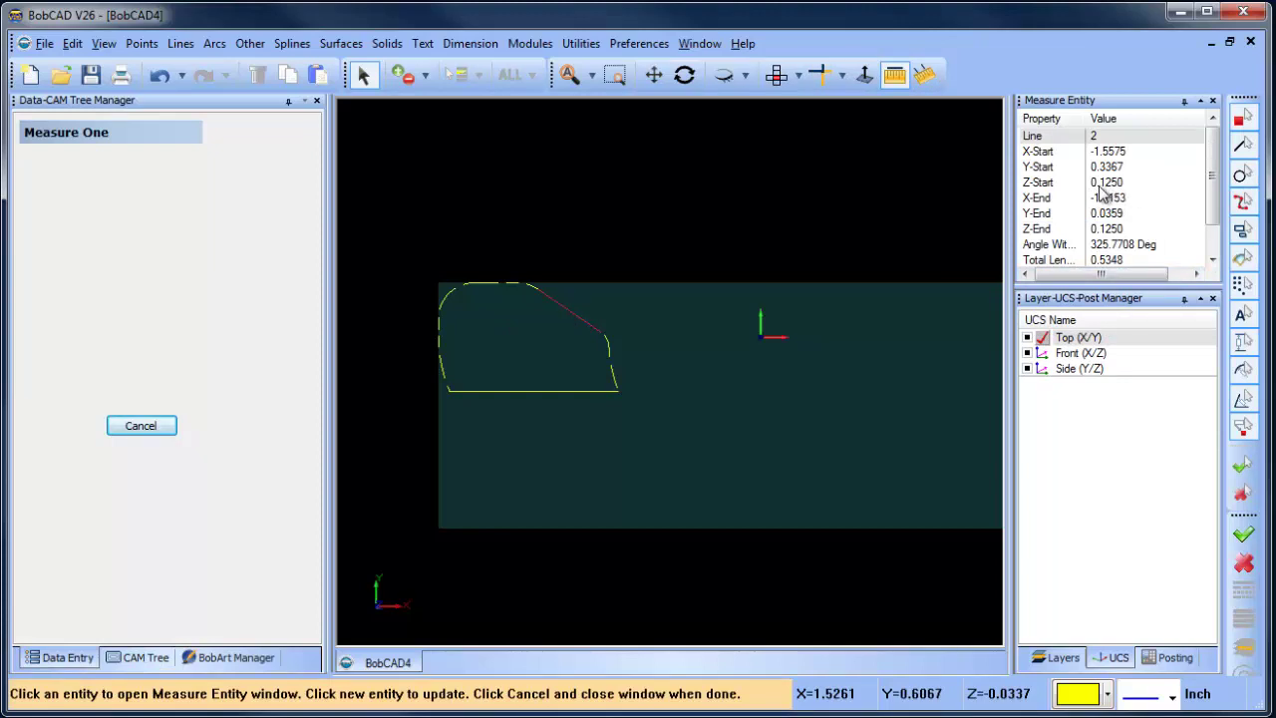
Orbit the part to an isometric angle, then return to the Top view.
left_click(683, 75)
left_click_drag(792, 478, 793, 149)
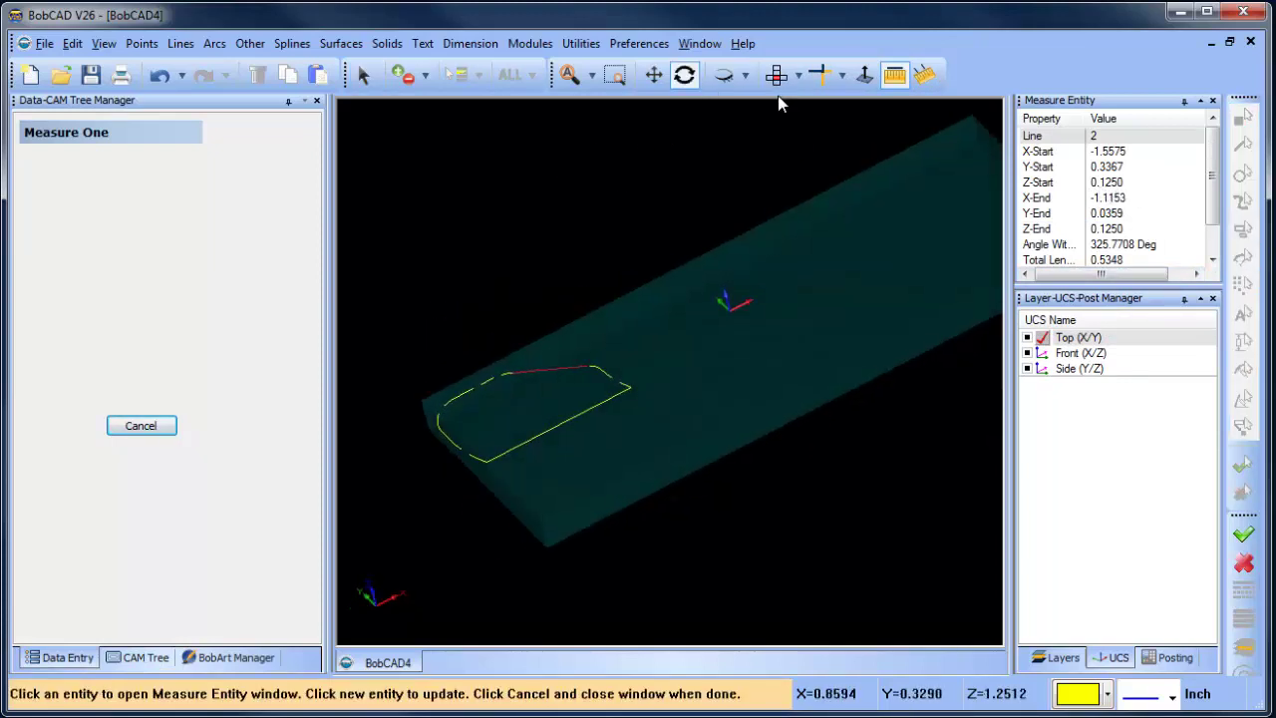
key("ctrl+t")
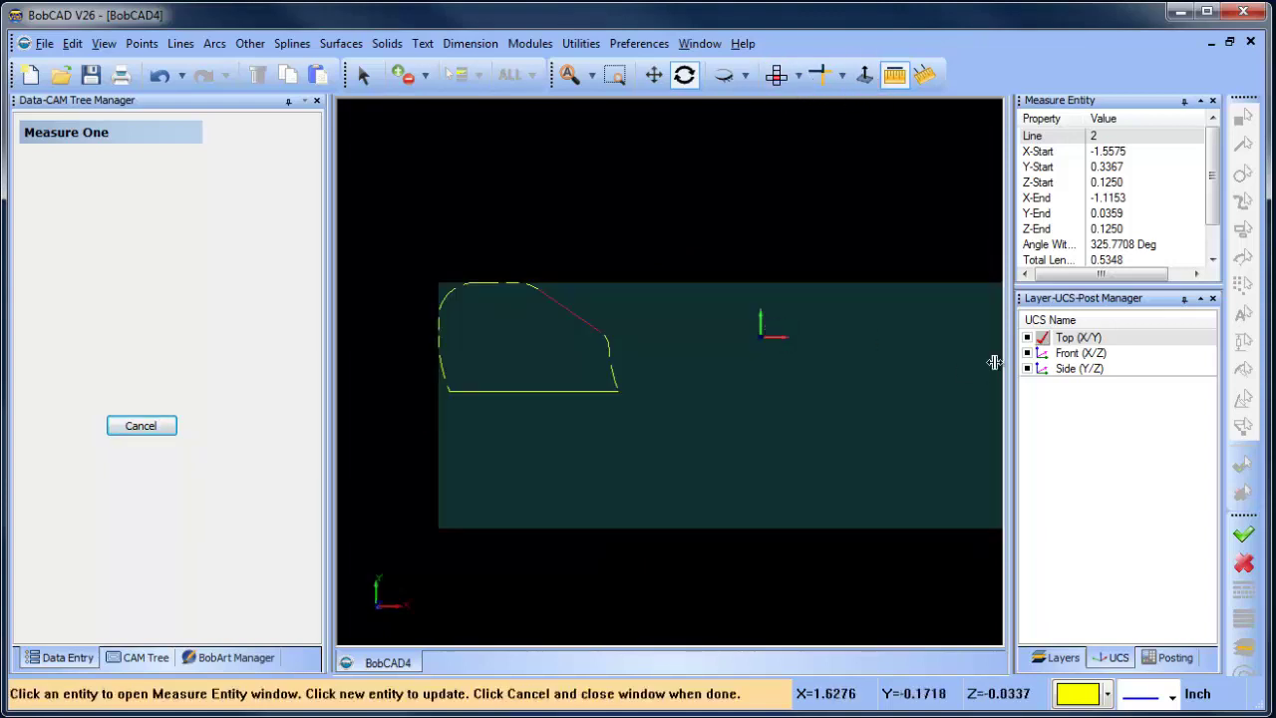
Add a new UCS from Top (X/Y), moved up .125 in Z, and make it active.
right_click(1082, 339)
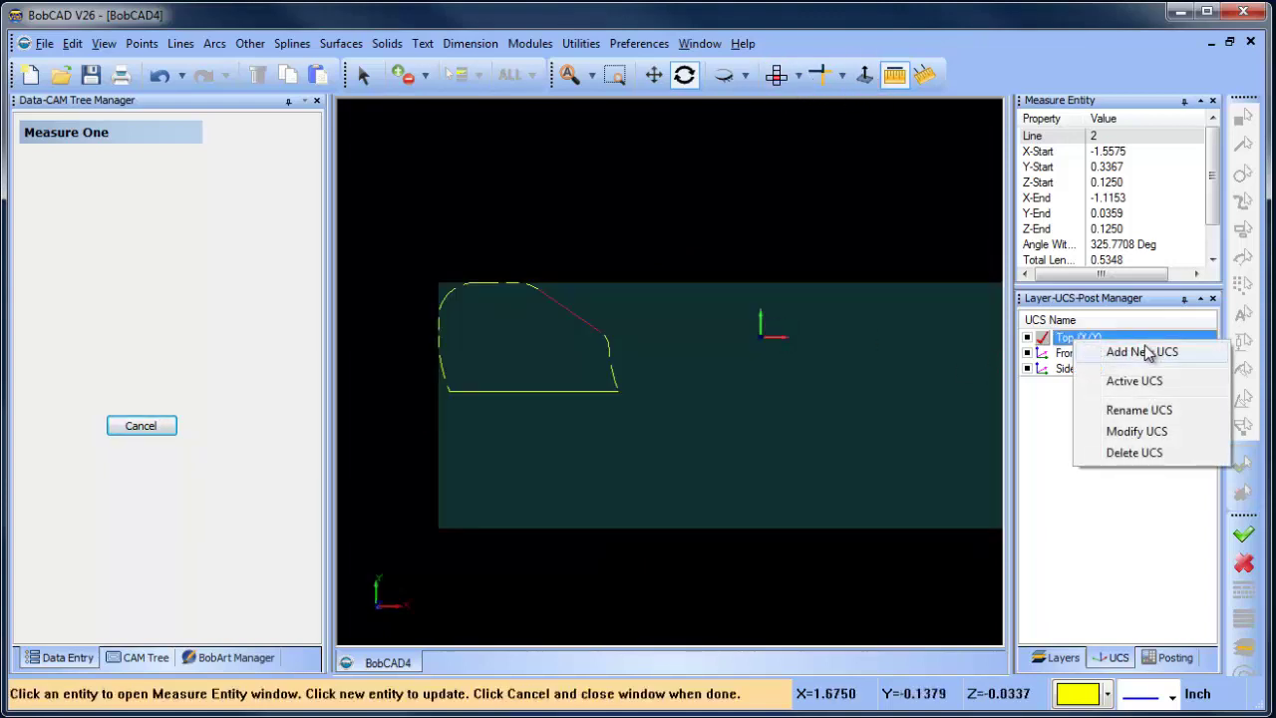
left_click(1142, 352)
left_click(70, 212)
double_click(113, 278)
type(".125")
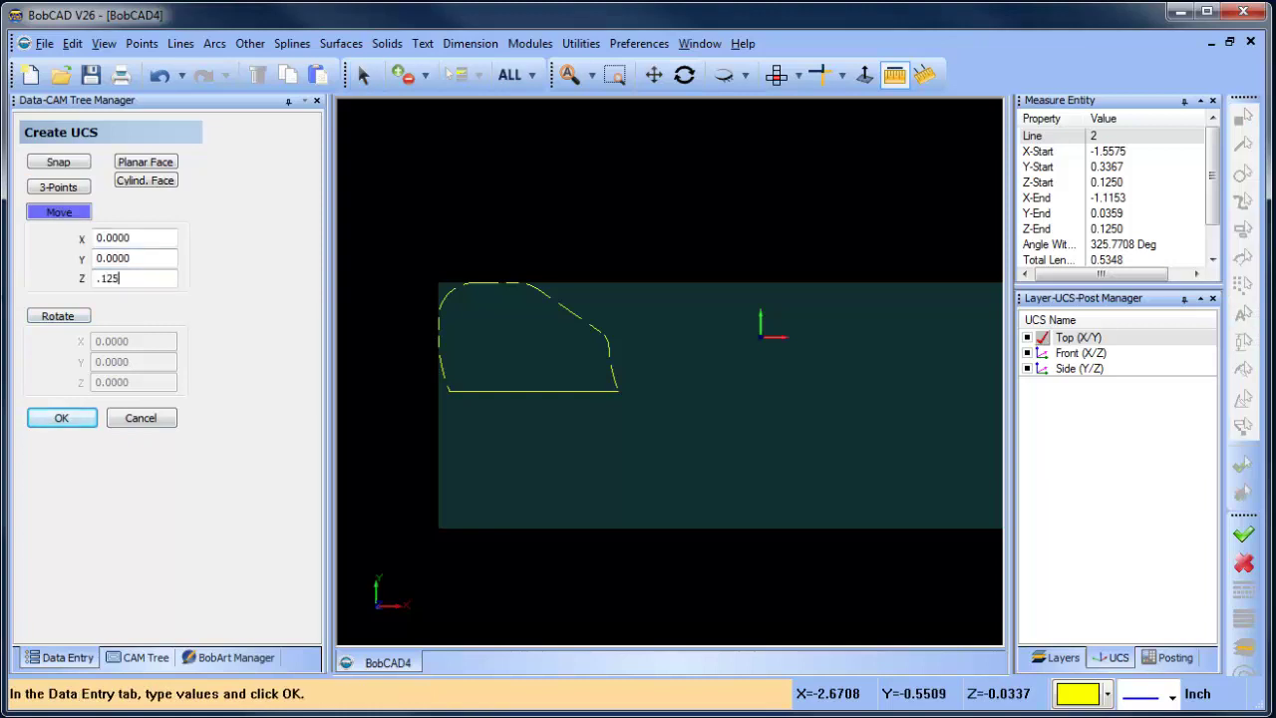
left_click(62, 417)
left_click(141, 417)
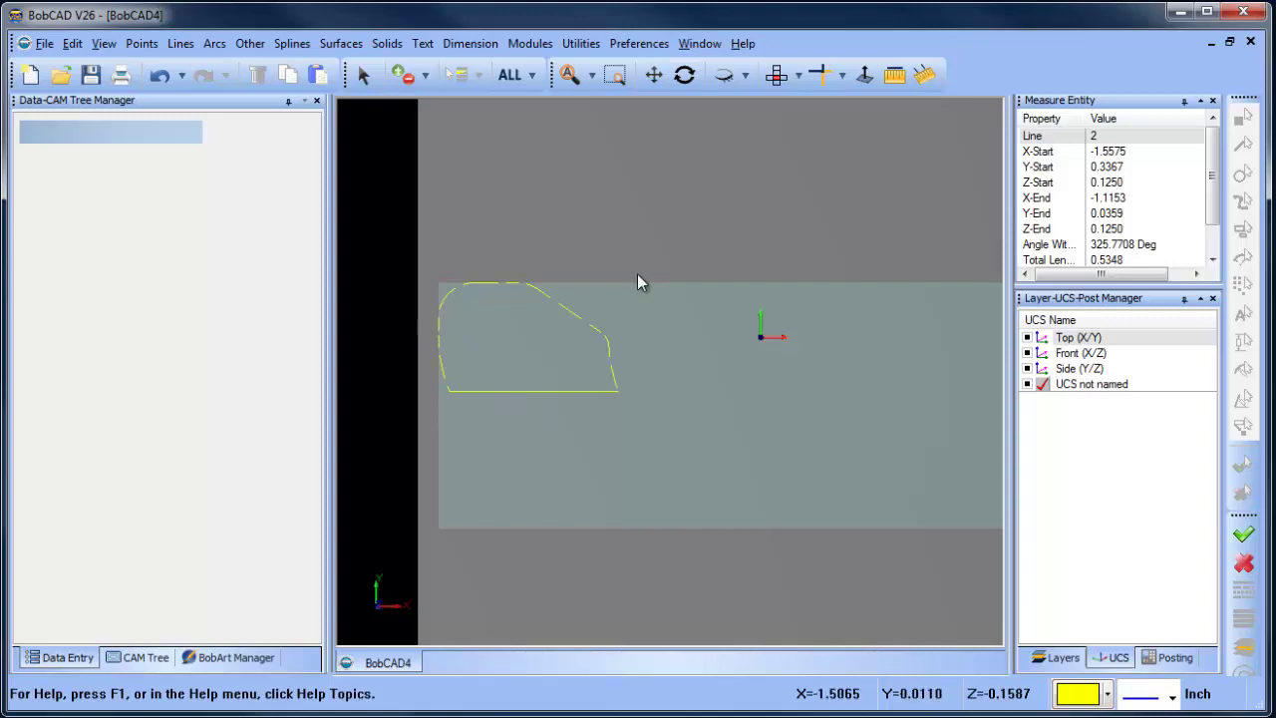
left_click(586, 45)
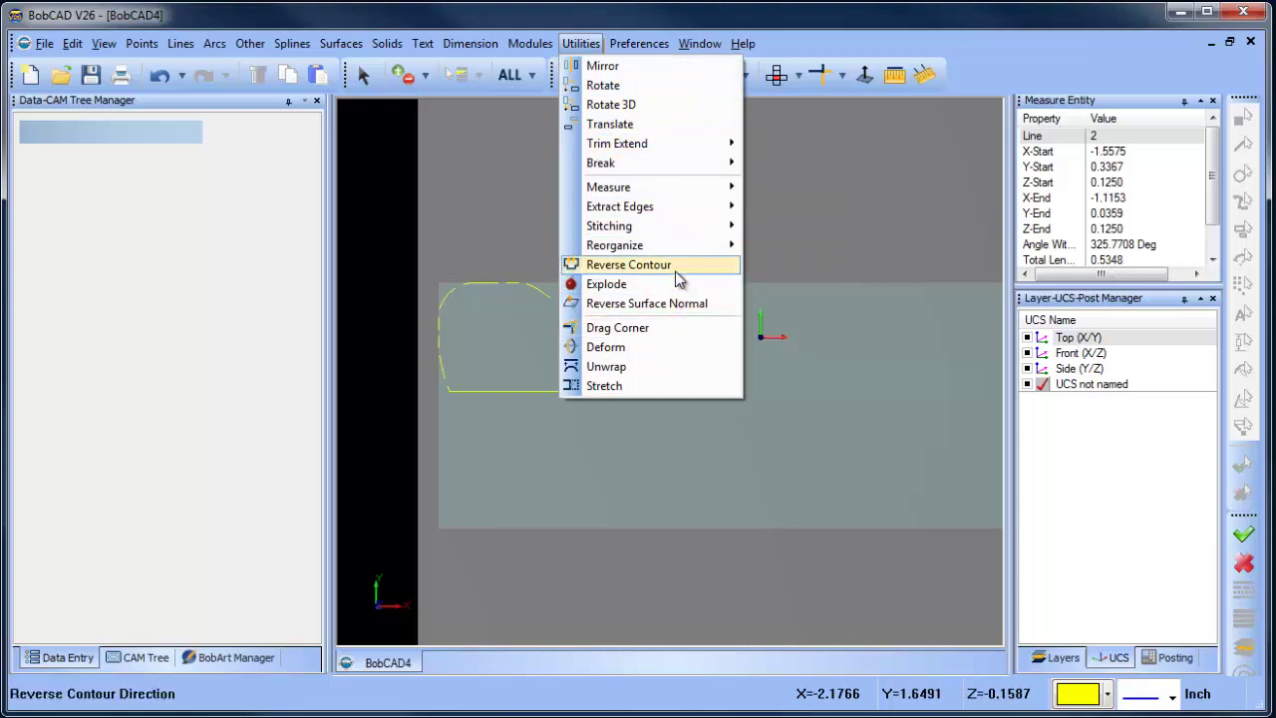
Extend the tab's bottom edge line past the left and right sides using Trim > Screen.
left_click(846, 79)
left_click(845, 80)
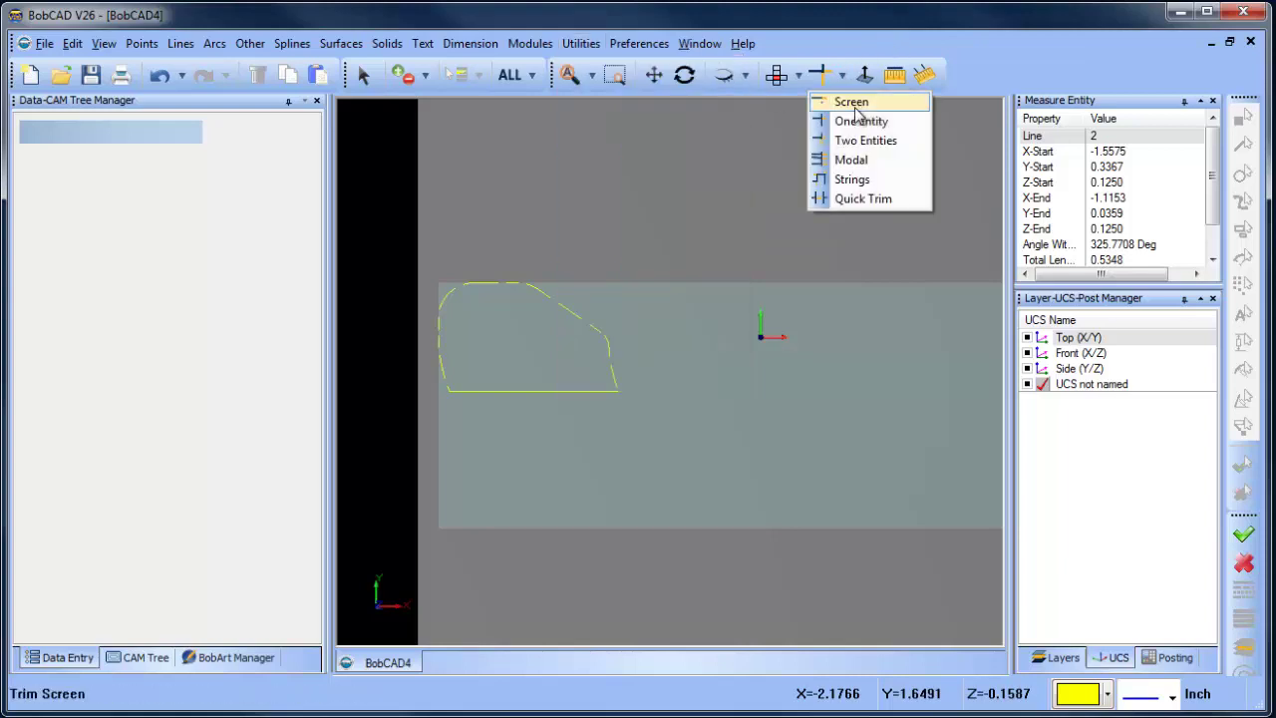
left_click(857, 101)
left_click(469, 391)
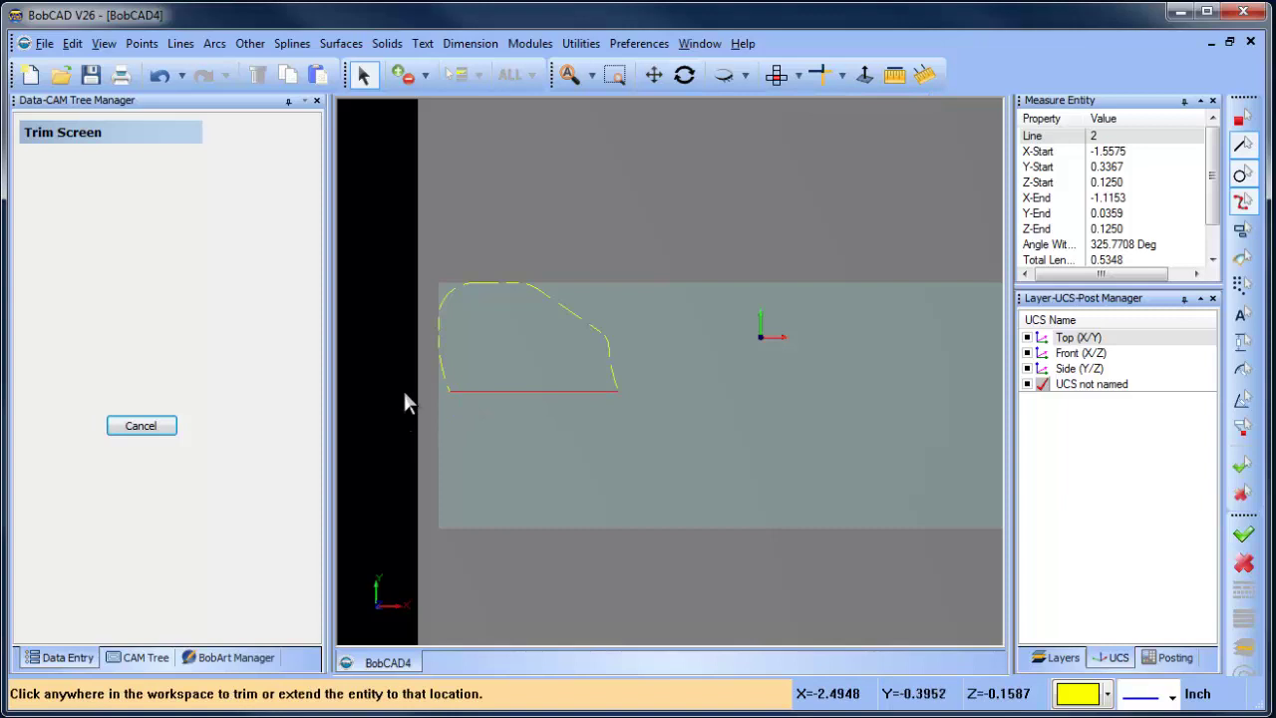
left_click(411, 391)
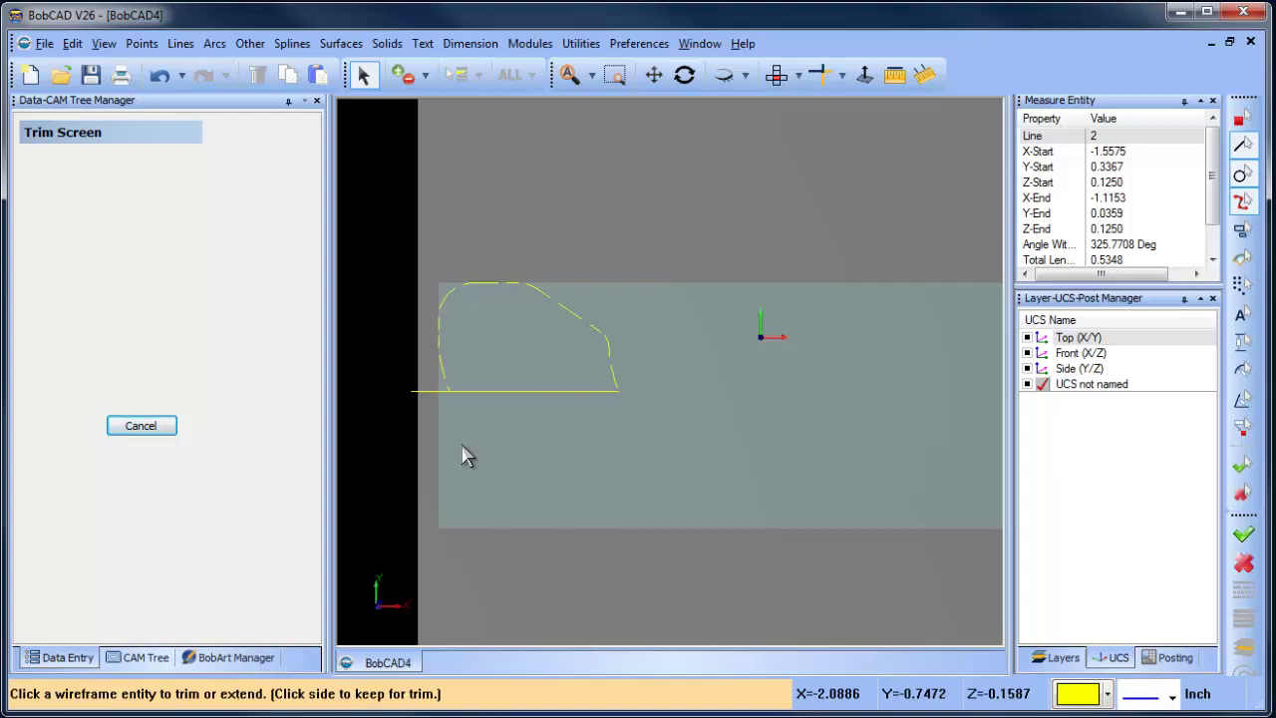
left_click(612, 392)
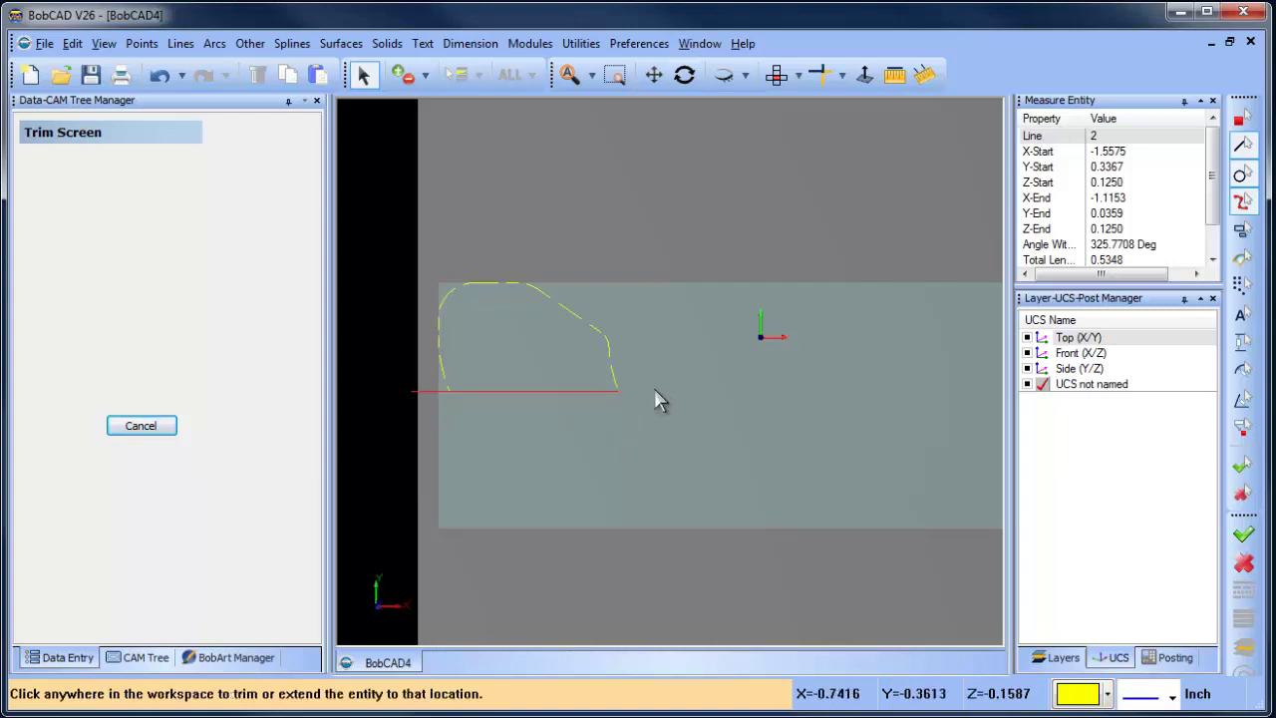
left_click(656, 398)
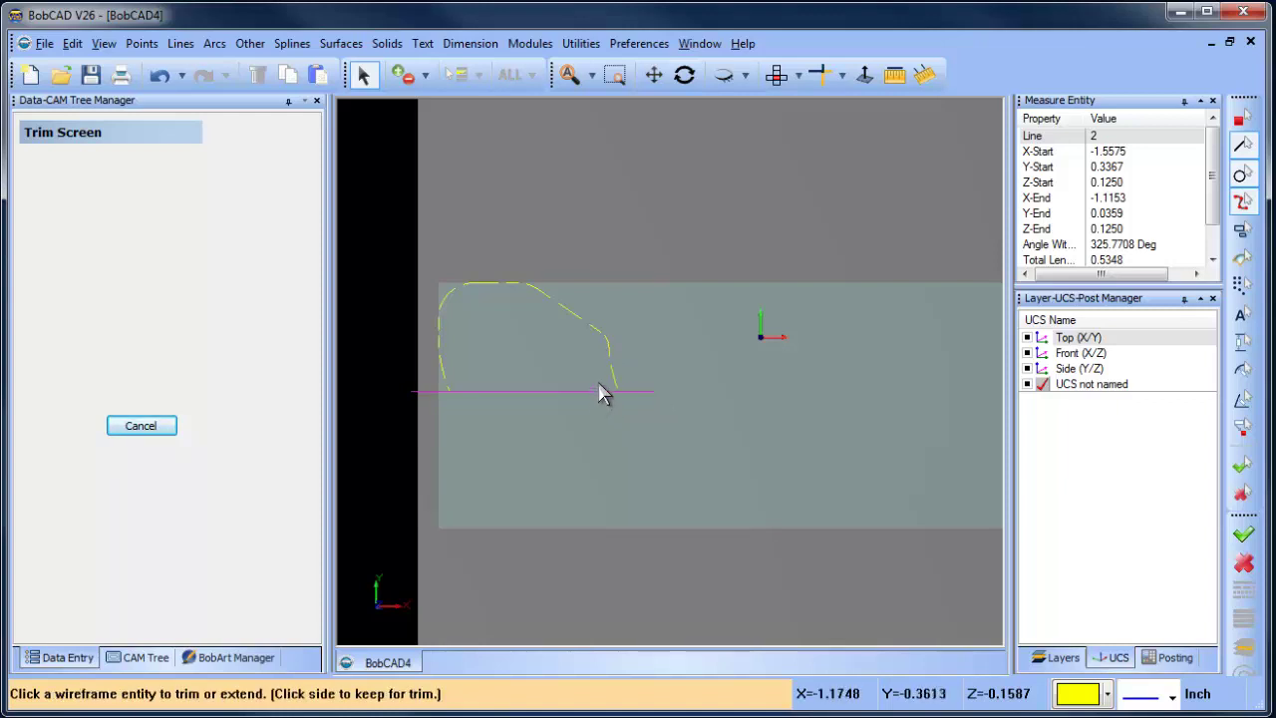
left_click(180, 43)
Draw the boundary's right vertical line and its top horizontal line above the tab.
left_click(222, 202)
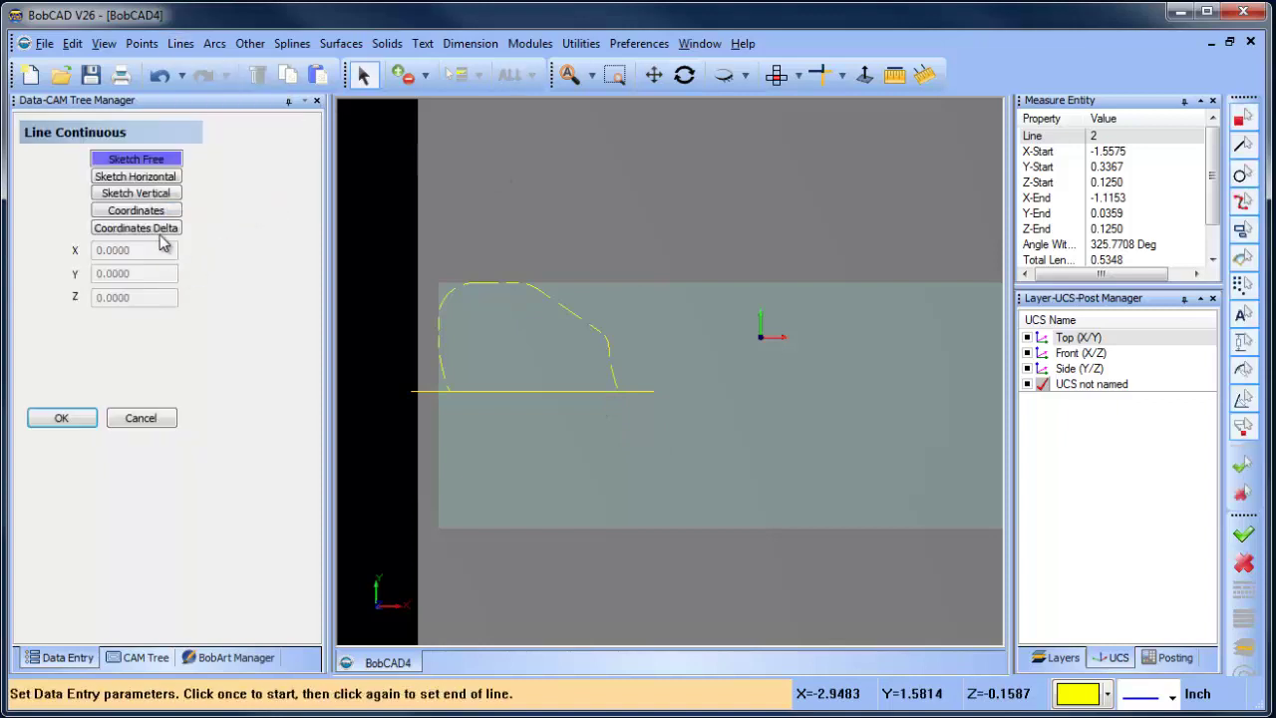
left_click(158, 196)
left_click(655, 393)
right_click(681, 239)
left_click(734, 249)
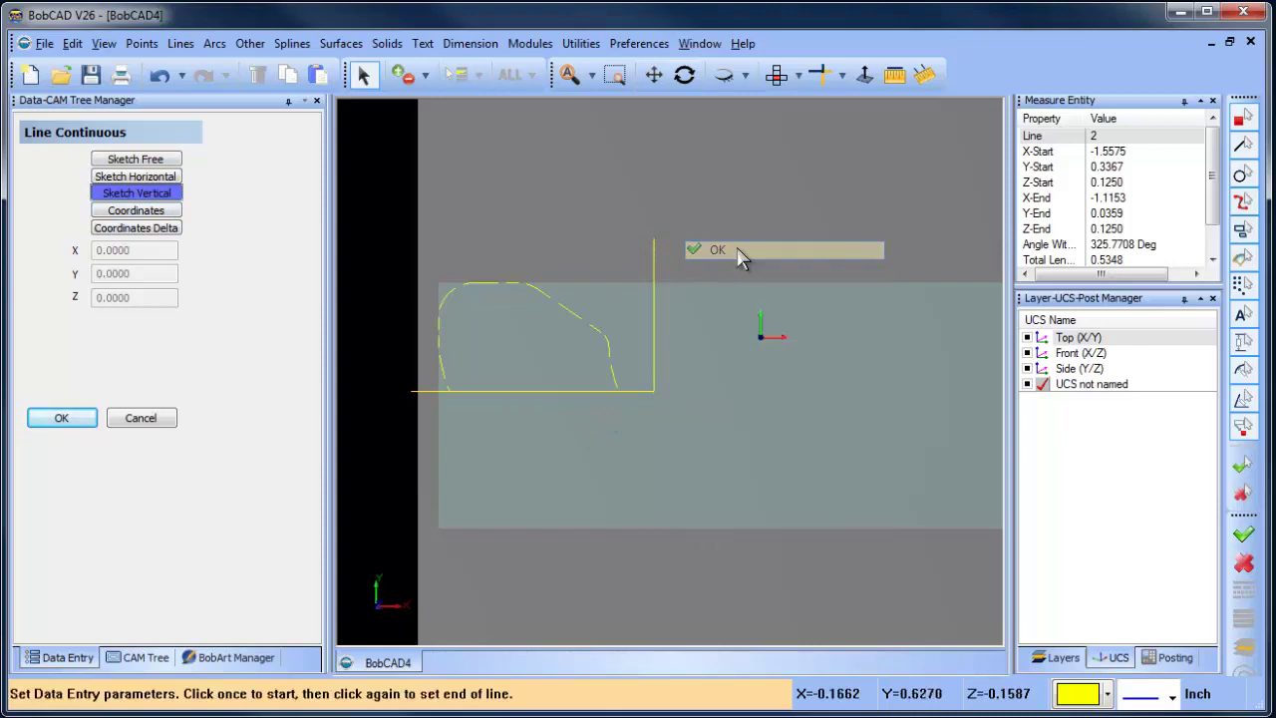
left_click(159, 176)
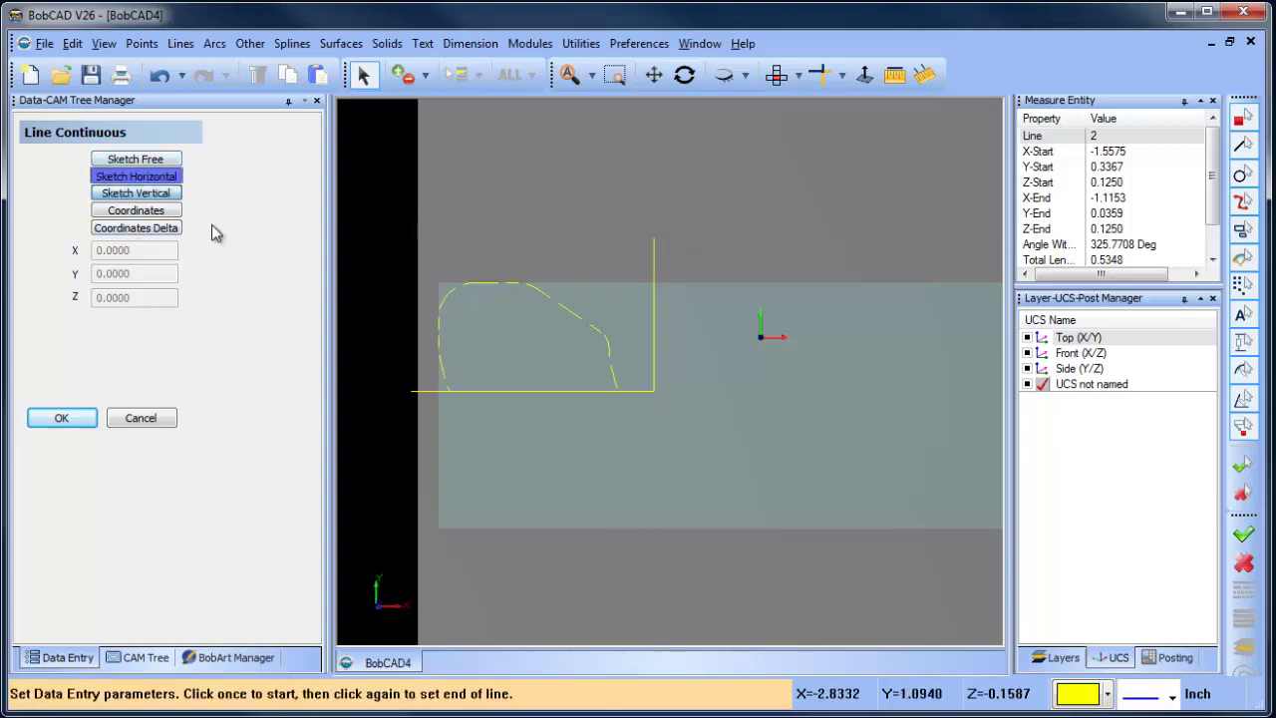
left_click(409, 275)
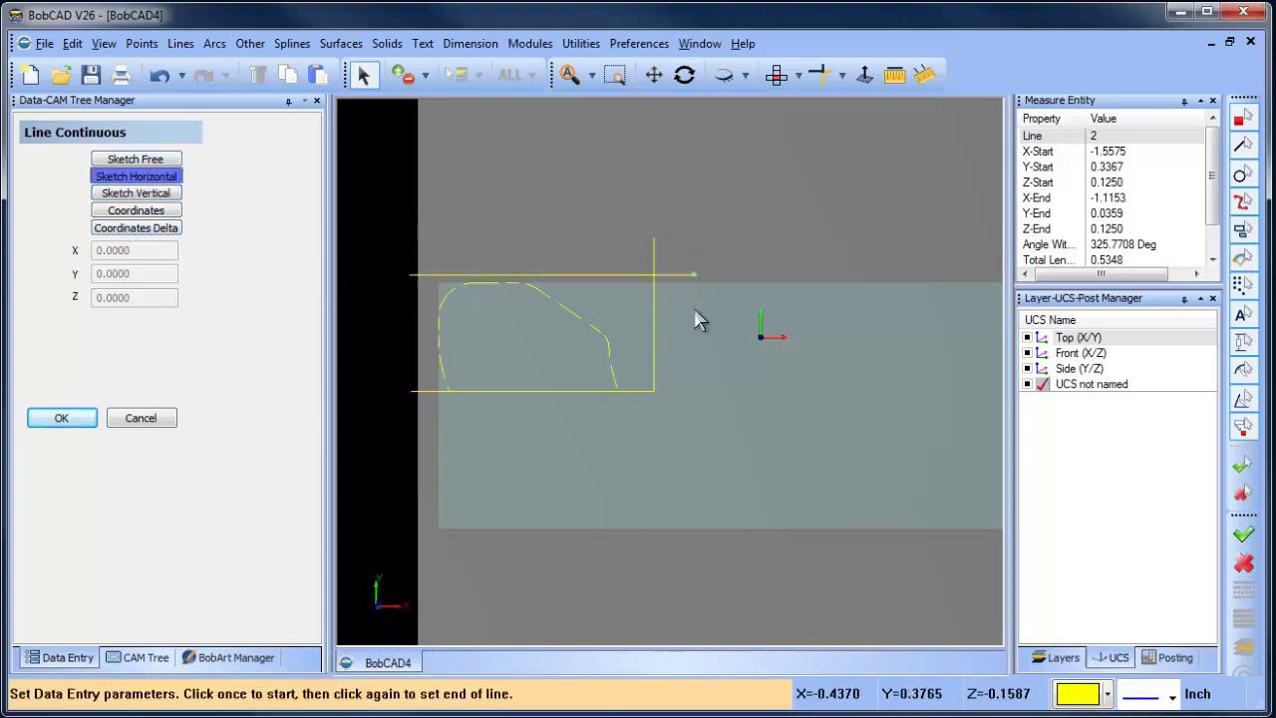
left_click(688, 301)
right_click(792, 285)
left_click(794, 289)
Draw the left vertical line down past the bottom edge and end line drawing.
left_click(172, 192)
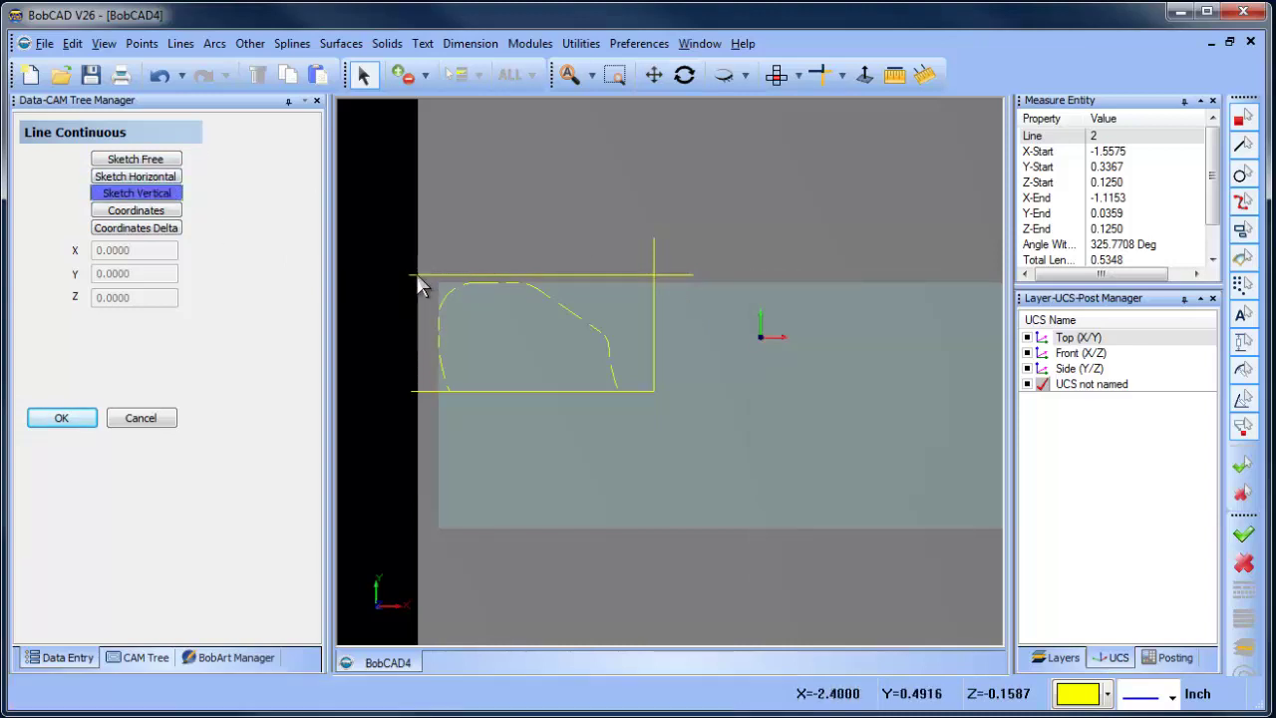
left_click(407, 424)
right_click(406, 424)
left_click(438, 435)
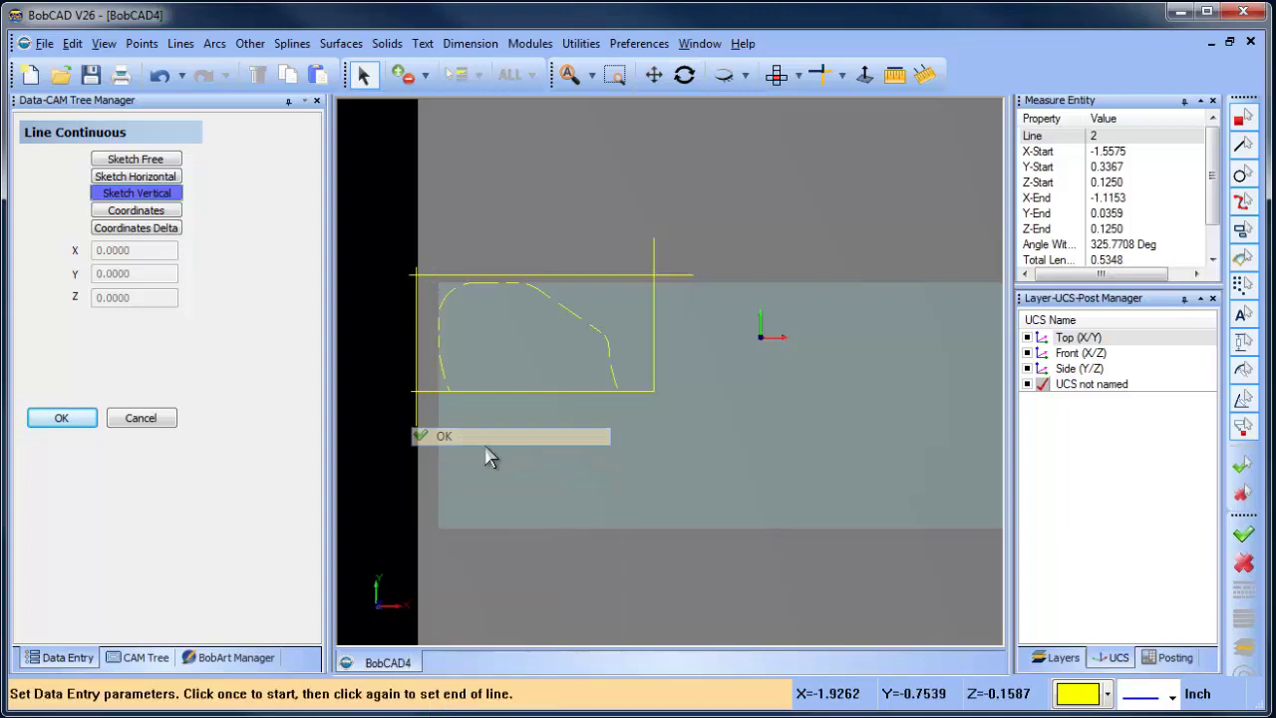
right_click(780, 226)
left_click(833, 257)
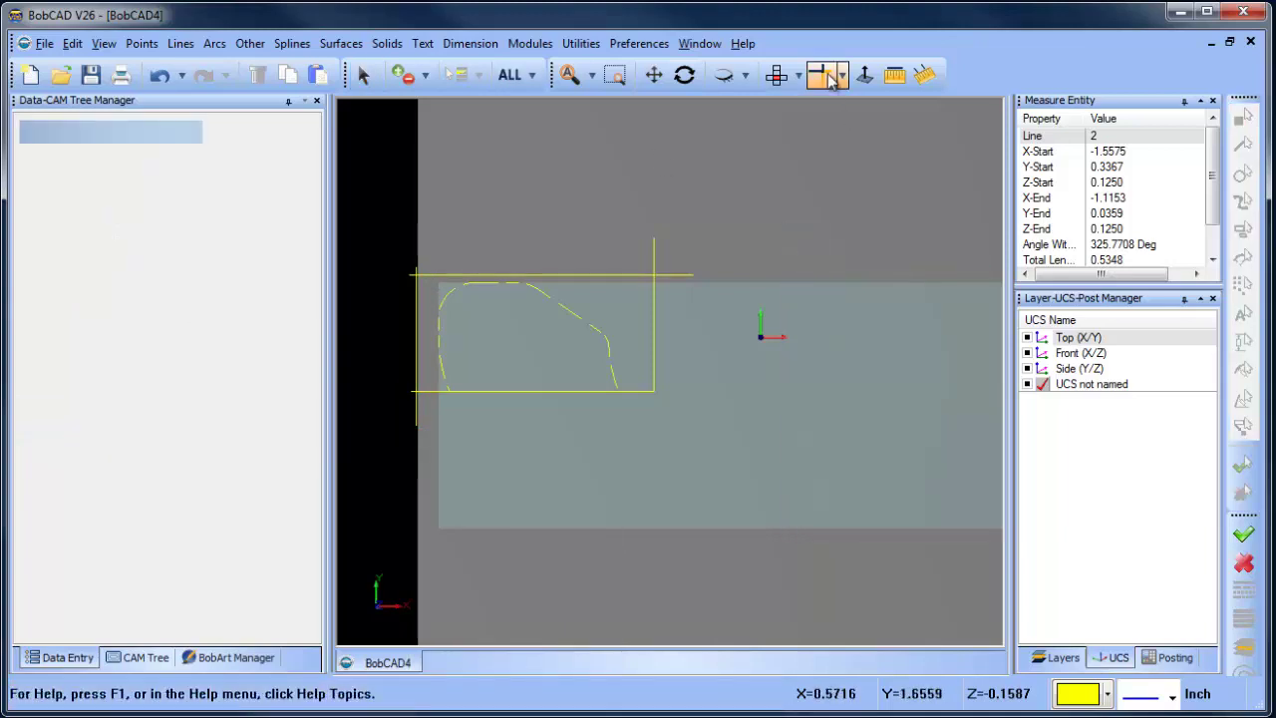
Trim the overshooting top and left lines with Trim > Strings so the corner meets cleanly.
left_click(842, 76)
left_click(885, 179)
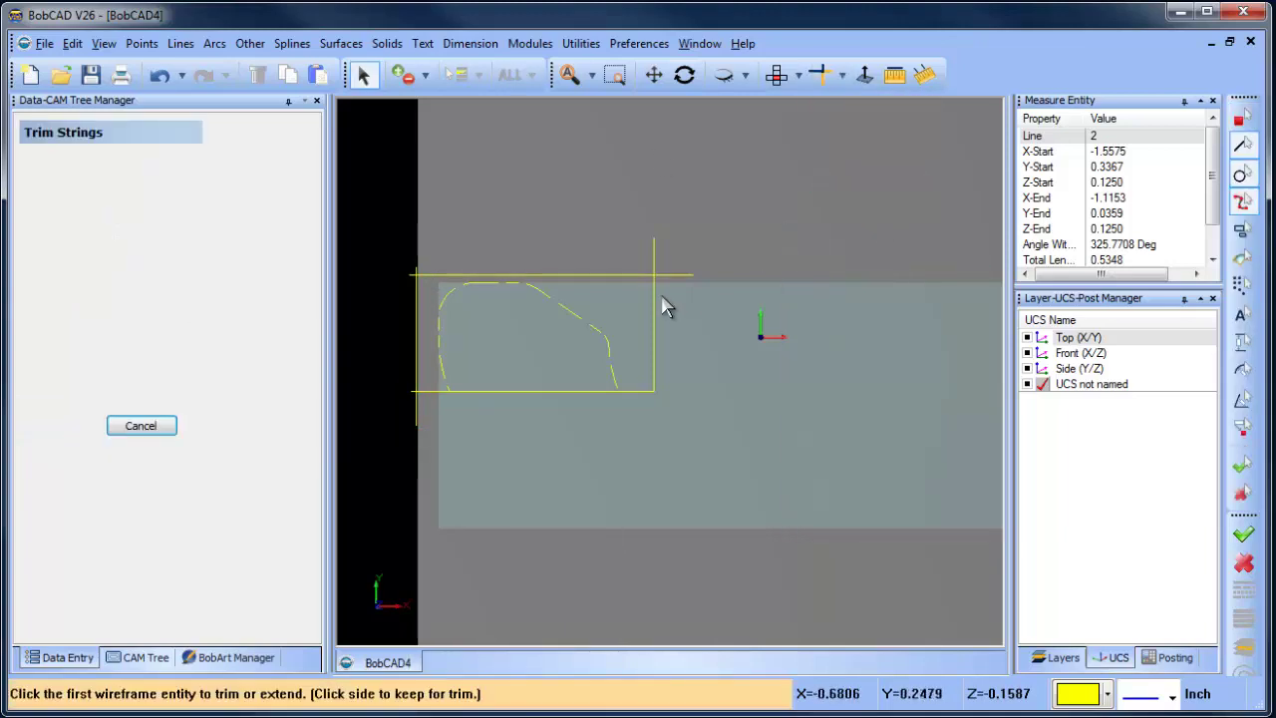
left_click(548, 271)
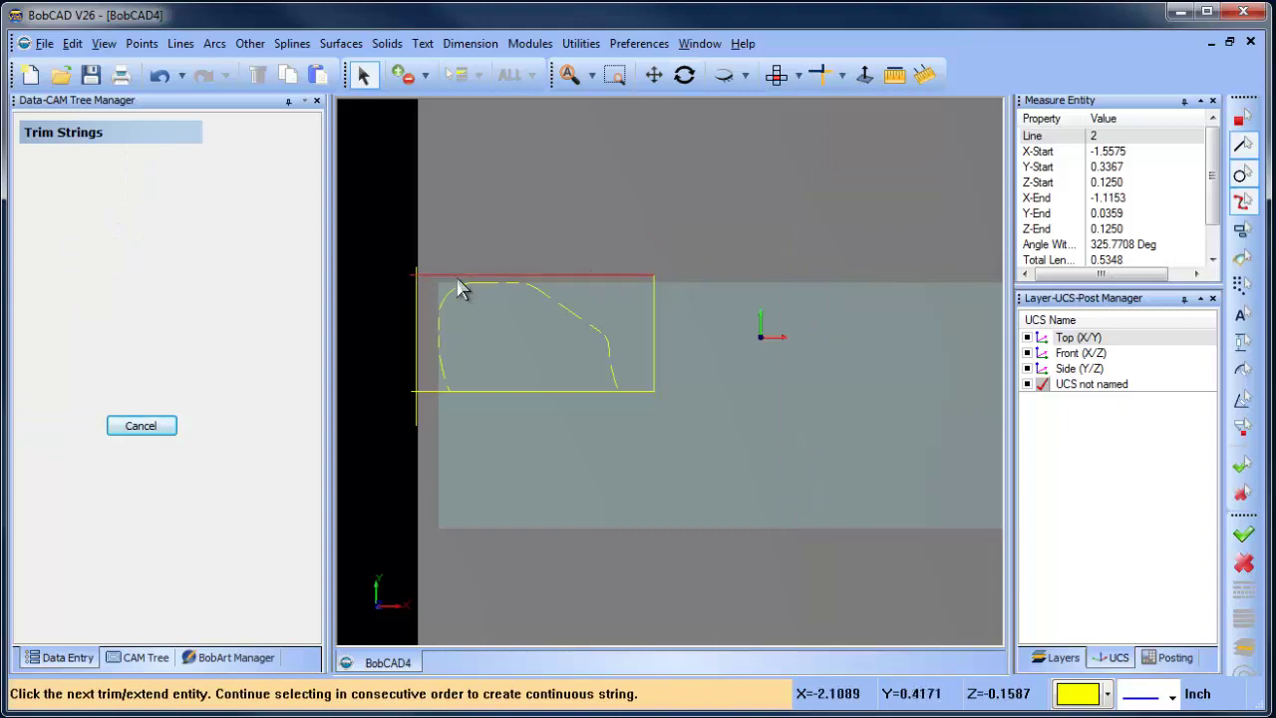
left_click(417, 333)
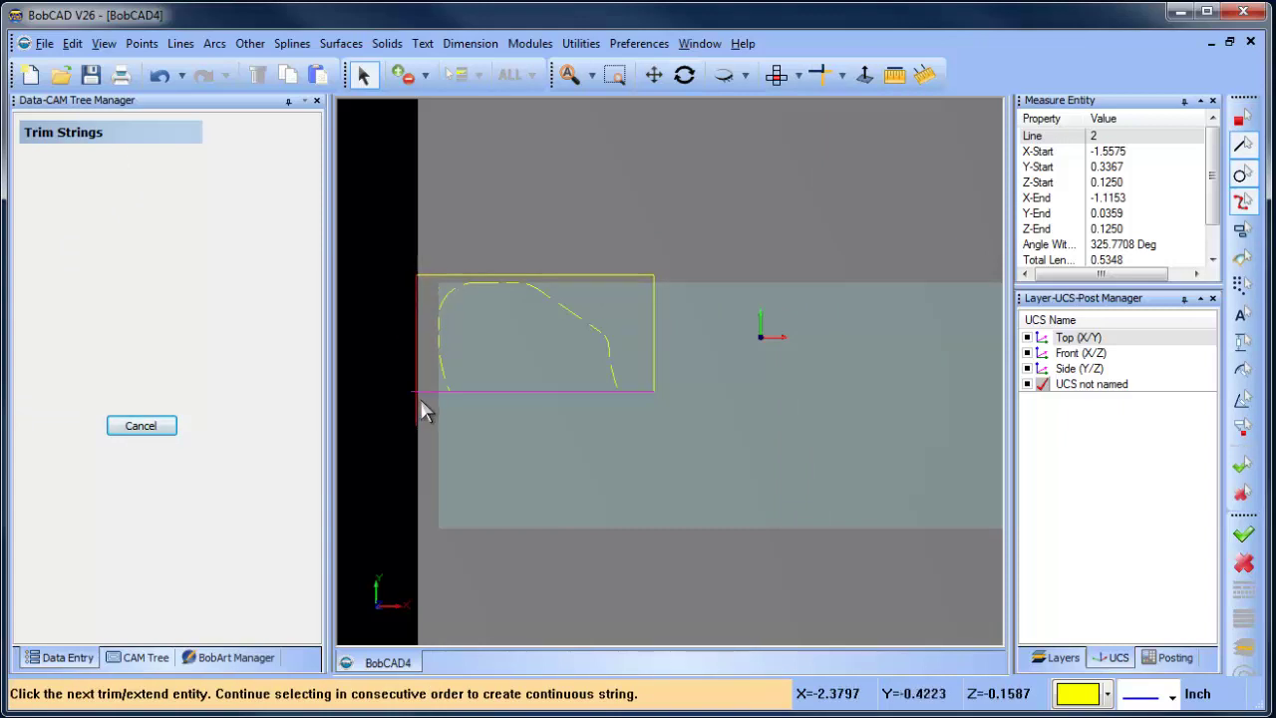
right_click(354, 235)
left_click(367, 263)
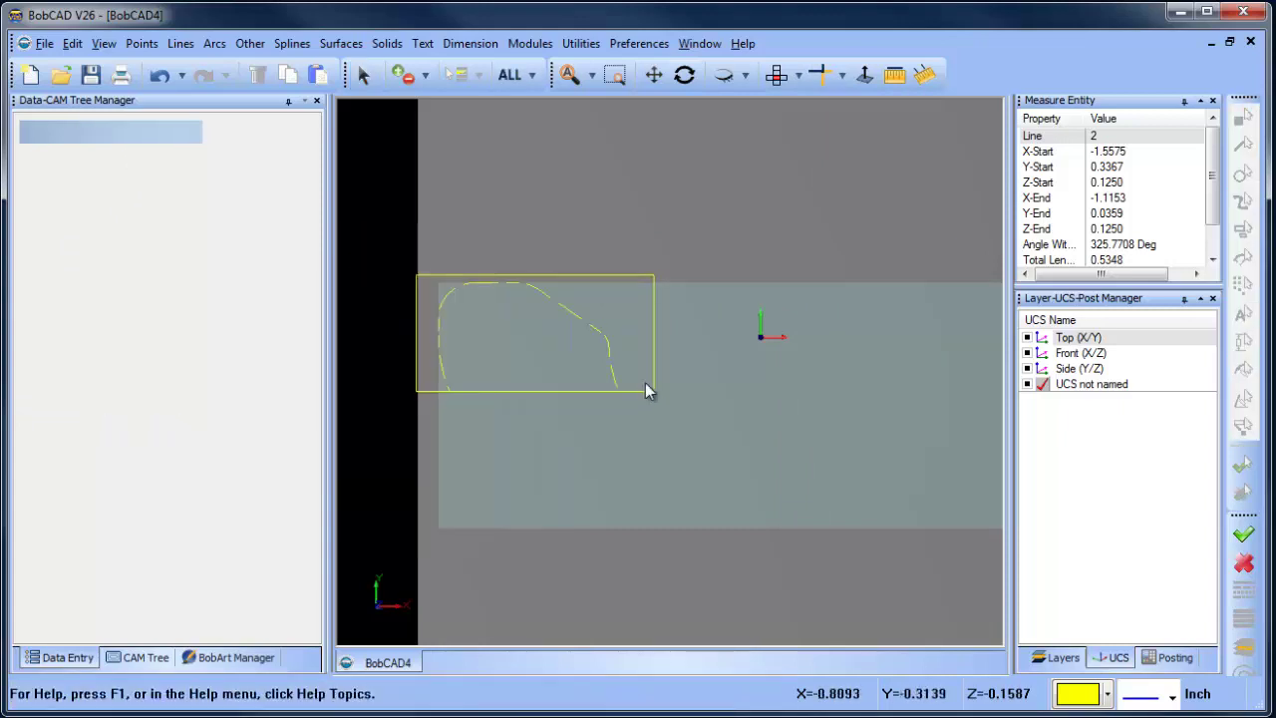
Give the rectangle's left and top lines a dashed line style.
left_click(415, 302)
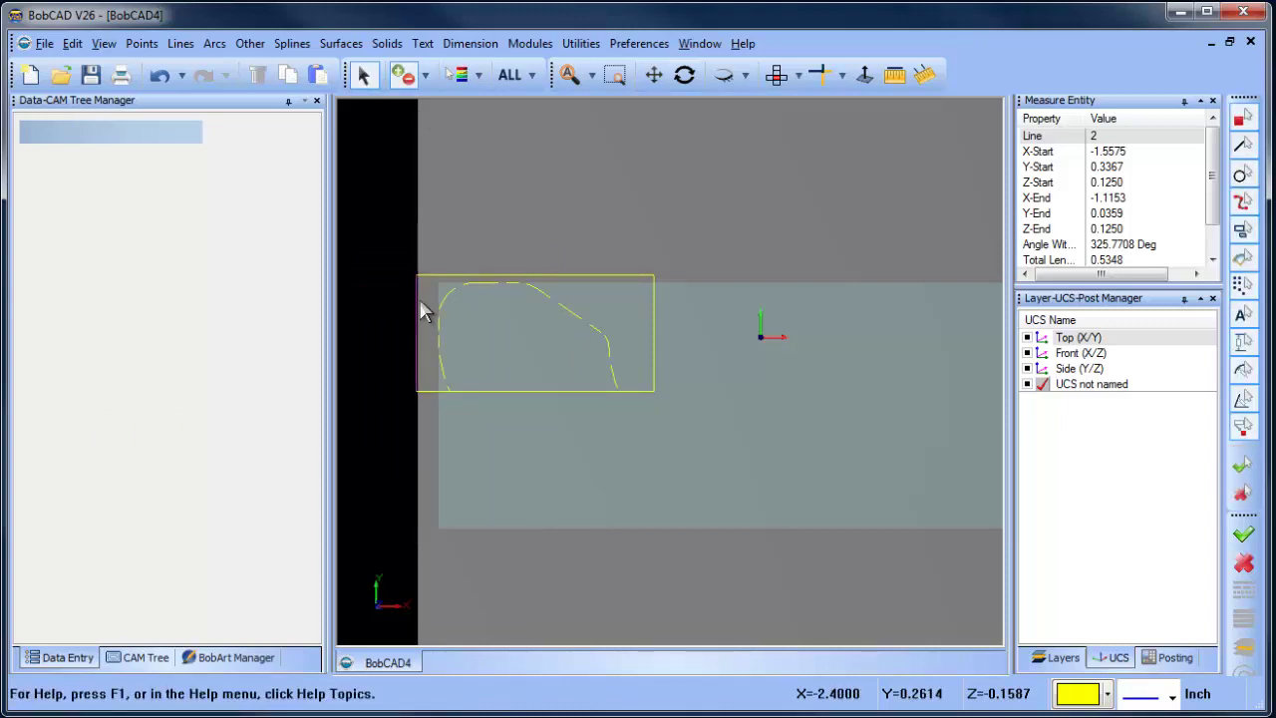
left_click(618, 276)
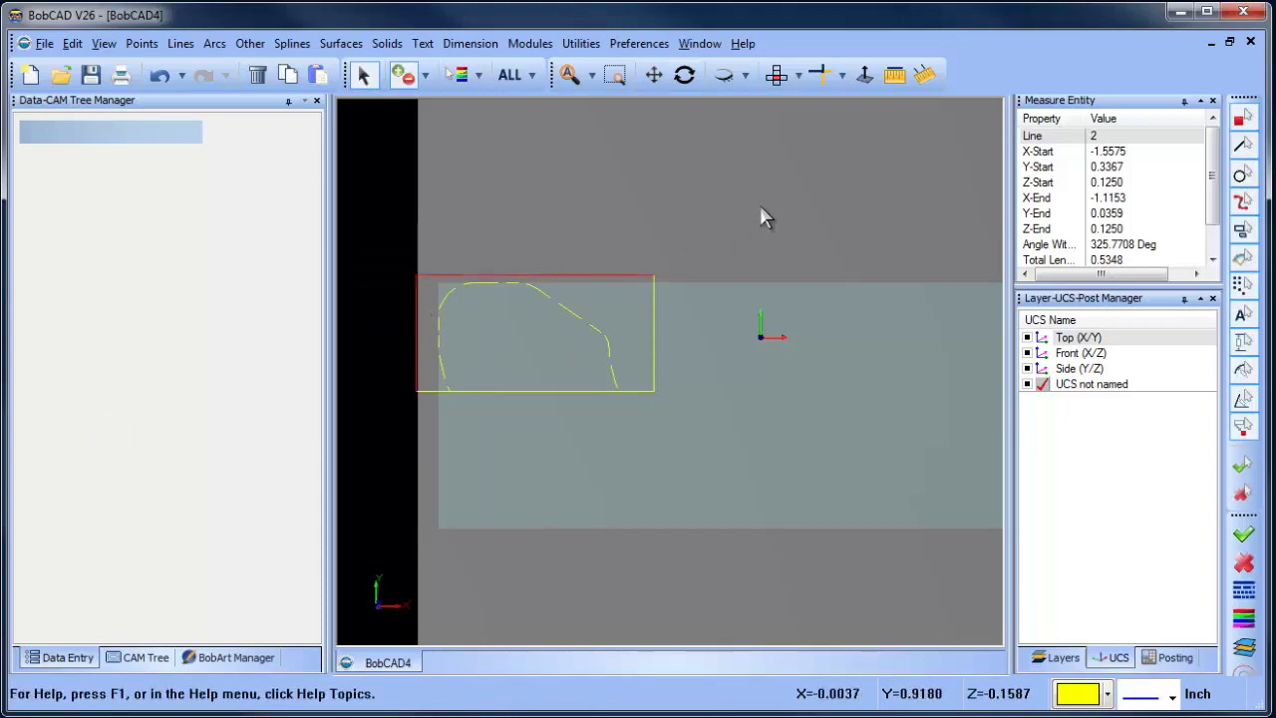
right_click(761, 213)
mouse_move(930, 377)
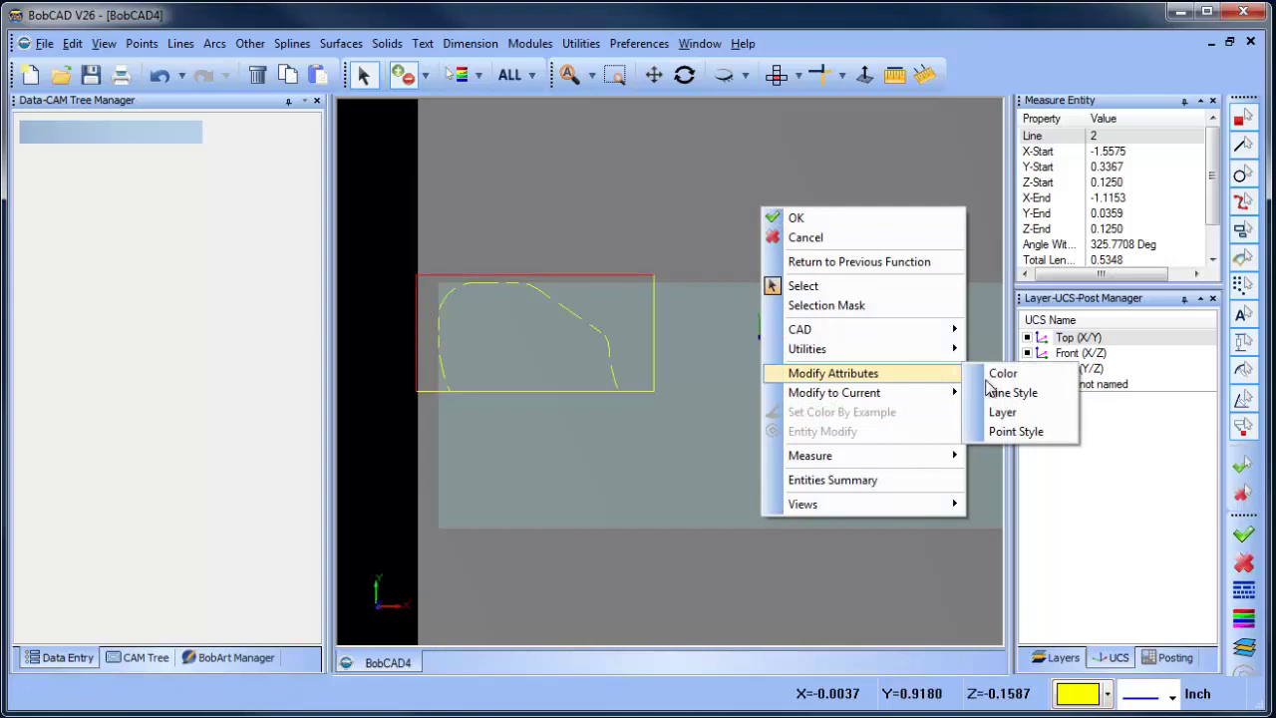
left_click(997, 393)
left_click(639, 339)
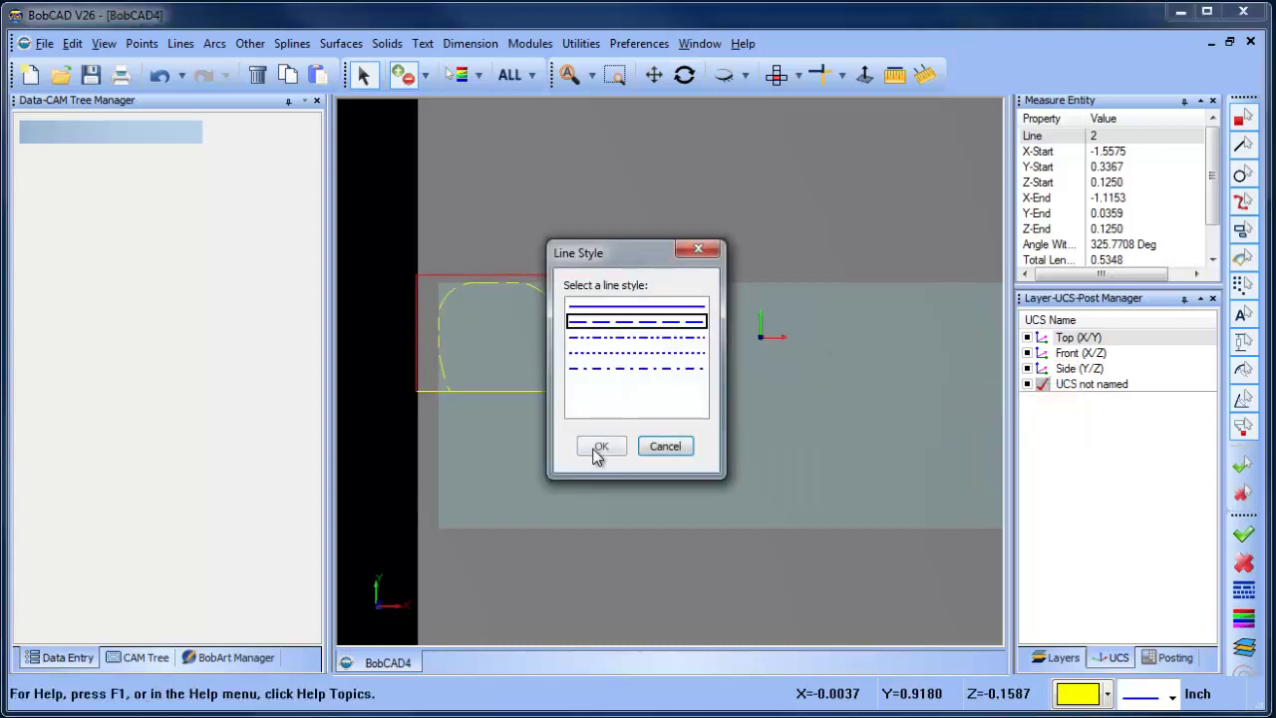
left_click(601, 446)
End the attribute change, activate the Top (X/Y) UCS, and orbit to a 3-D view.
right_click(719, 205)
left_click(778, 232)
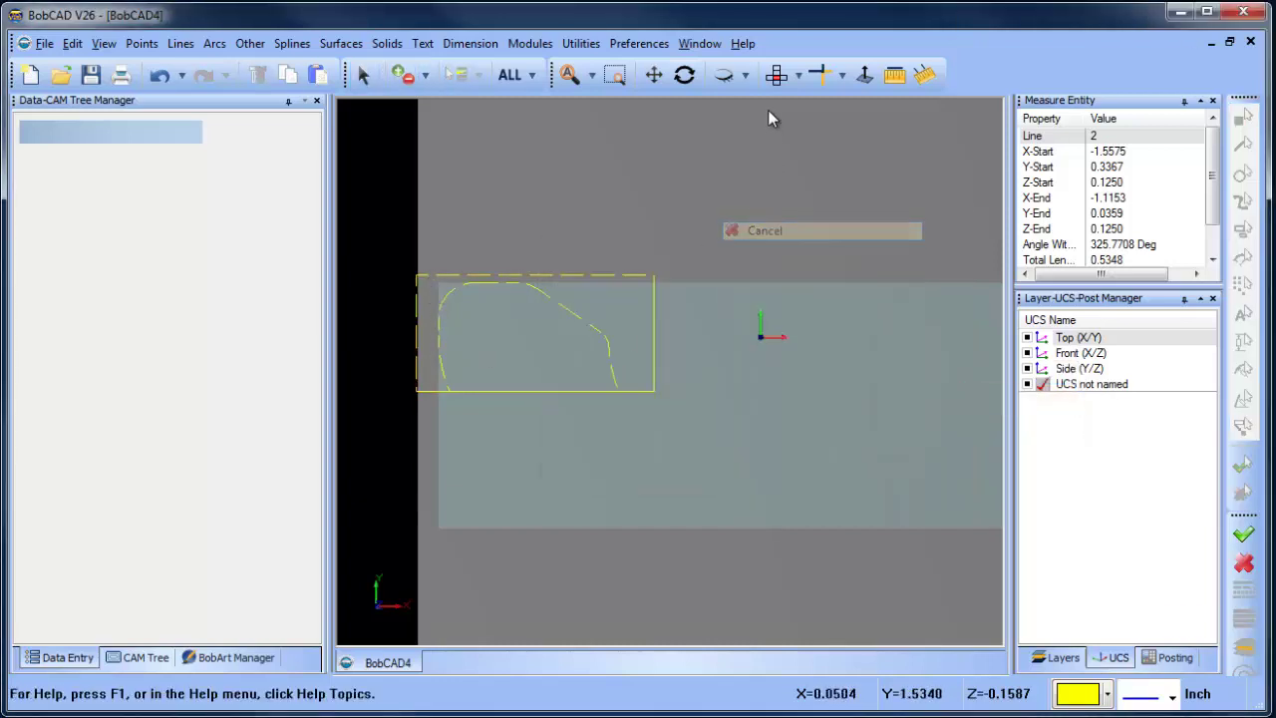
double_click(1037, 344)
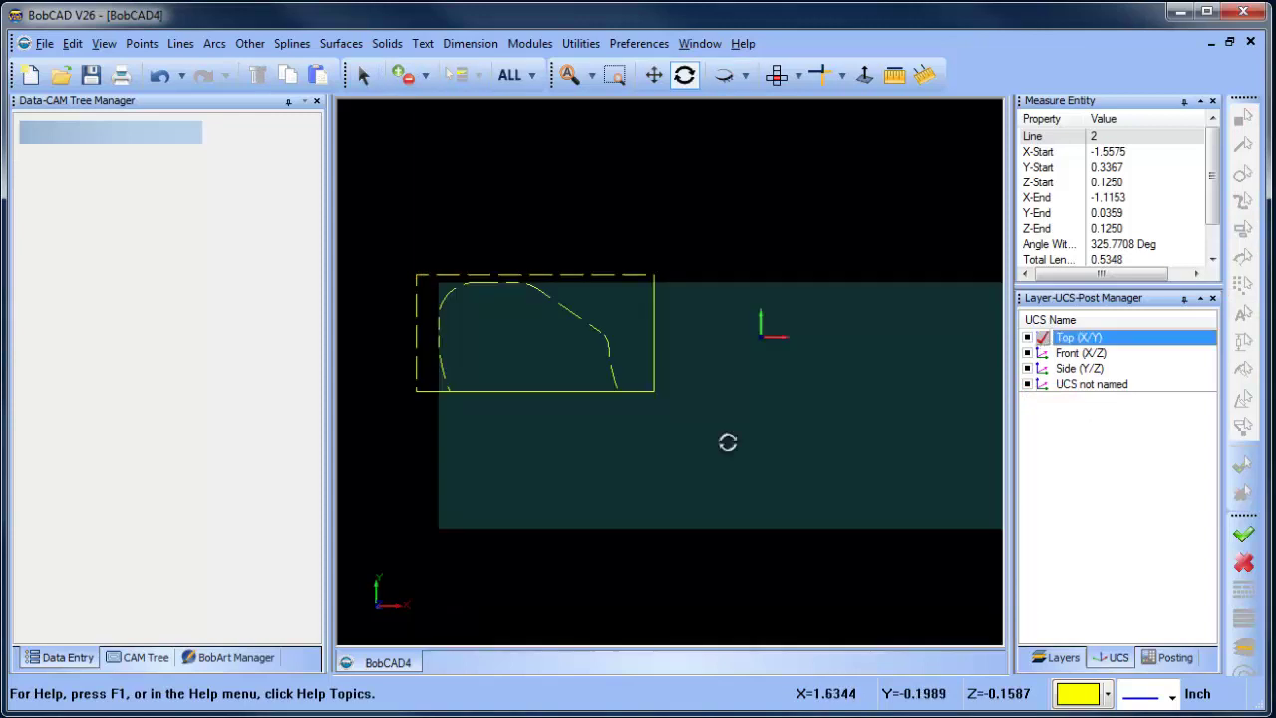
left_click_drag(746, 536, 737, 452)
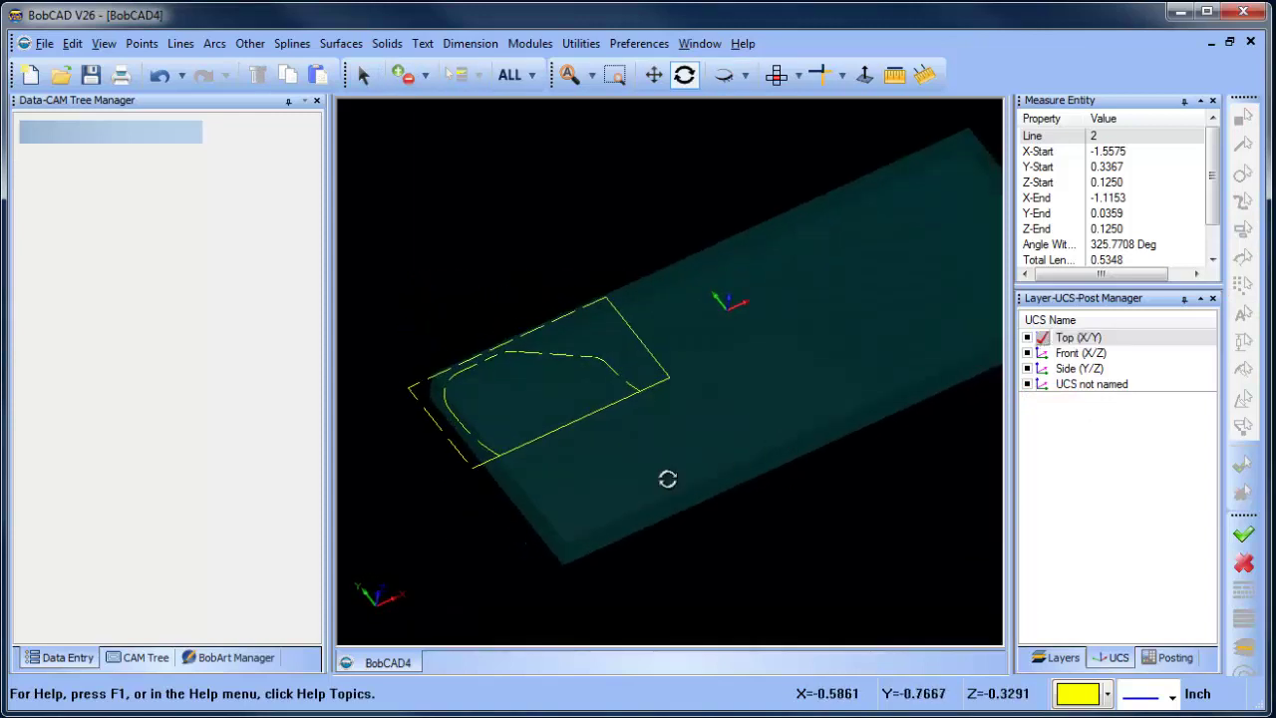
Re-select the pocket feature's Geometry as the rectangle chain.
left_click(140, 657)
left_click(145, 306)
right_click(163, 278)
key("Escape")
right_click(163, 277)
left_click(217, 287)
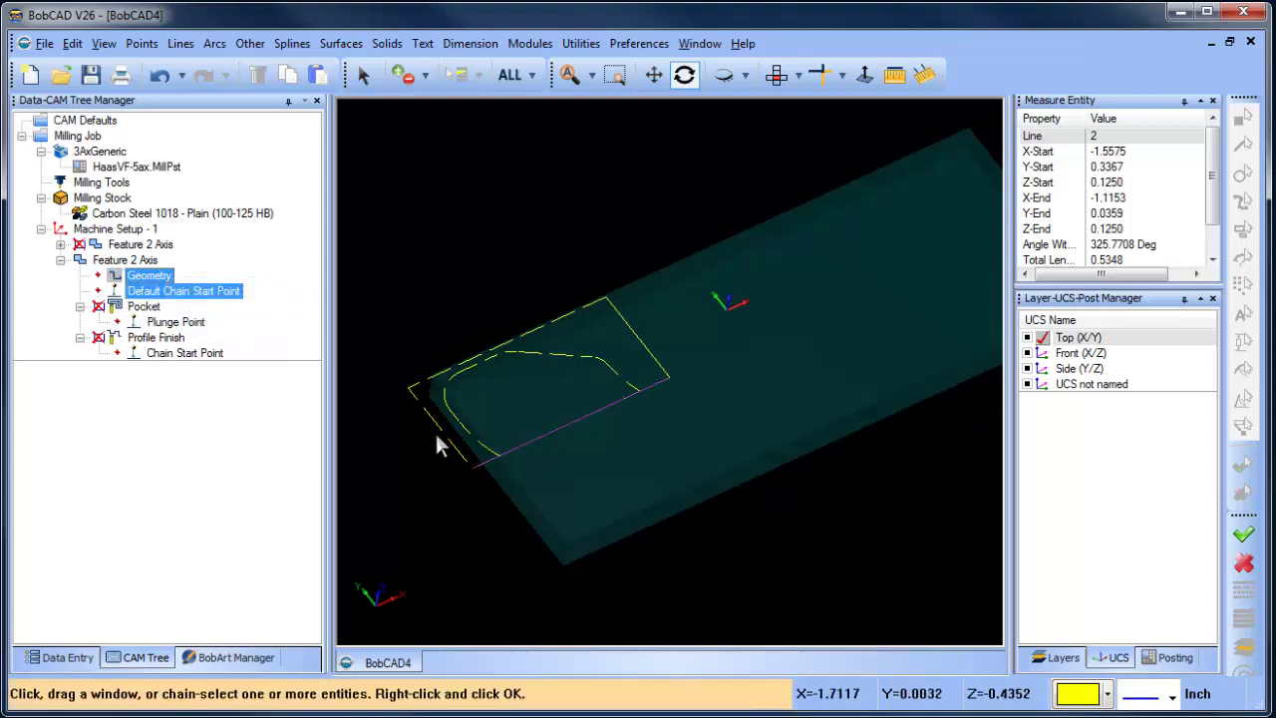
right_click(606, 502)
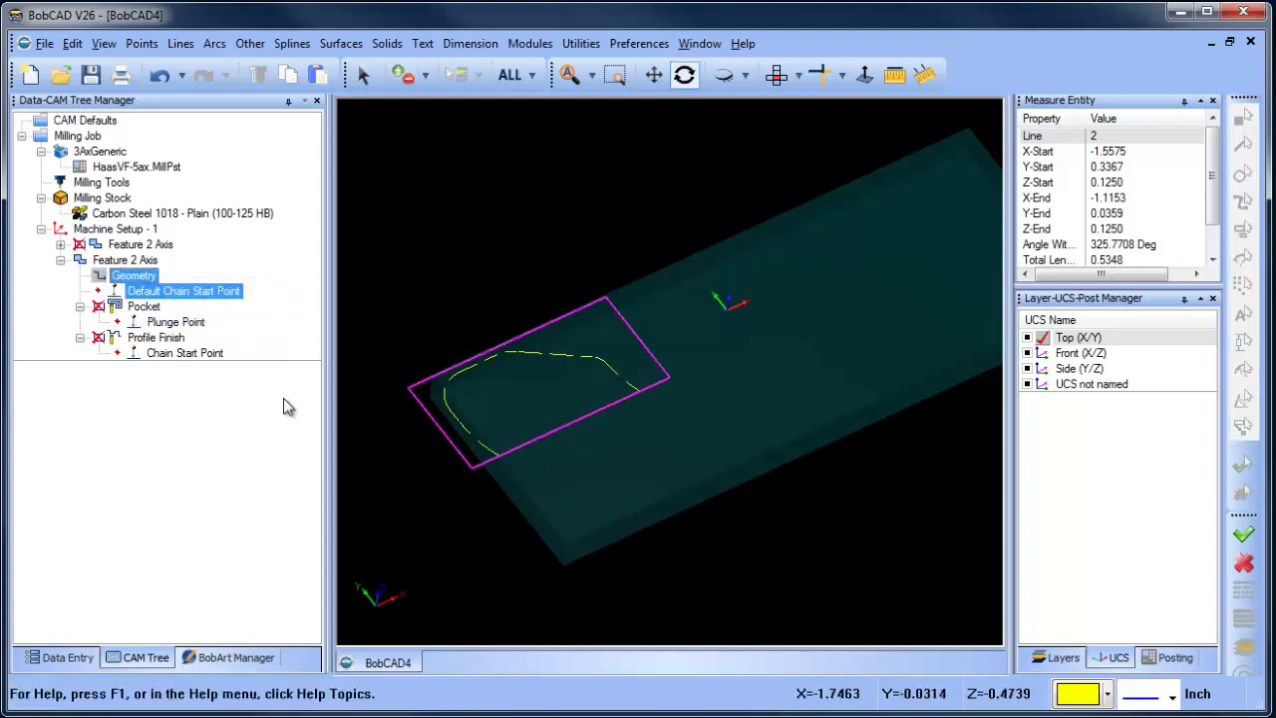
Compute the Pocket toolpath and orbit around it before returning to a top-down view.
right_click(150, 306)
left_click(245, 321)
left_click(143, 325)
left_click(143, 306)
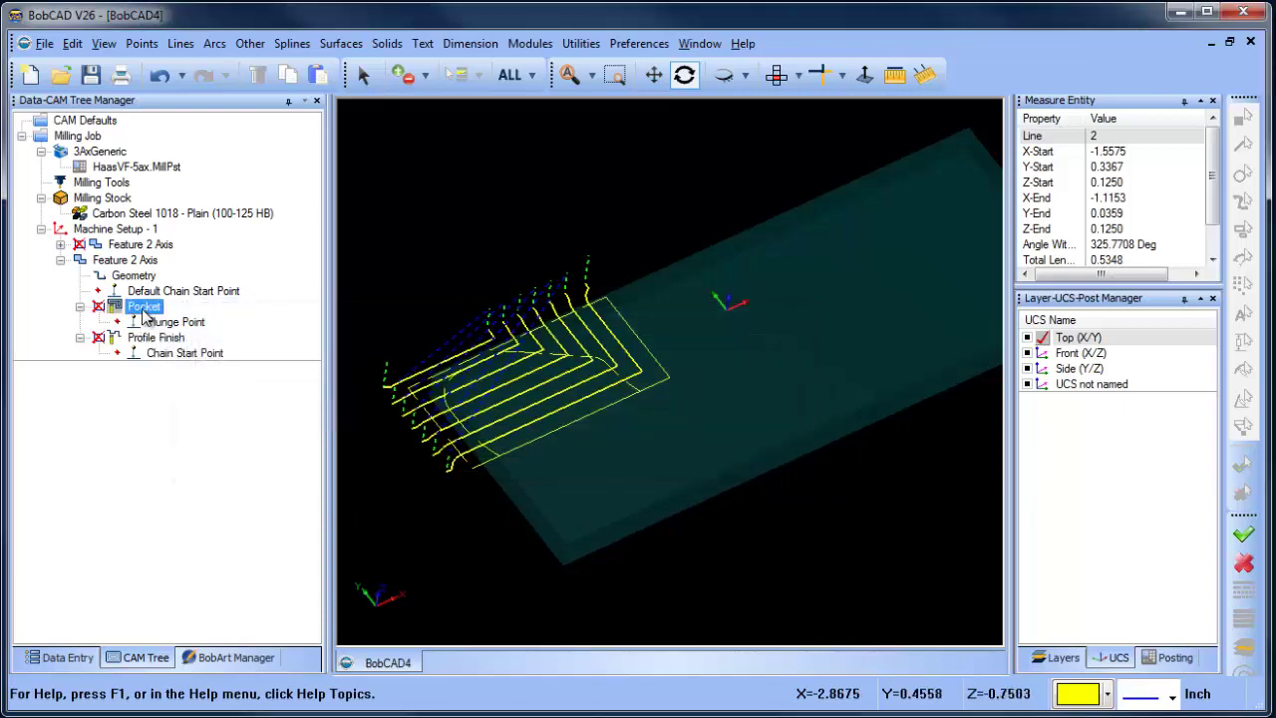
left_click_drag(706, 396, 689, 456)
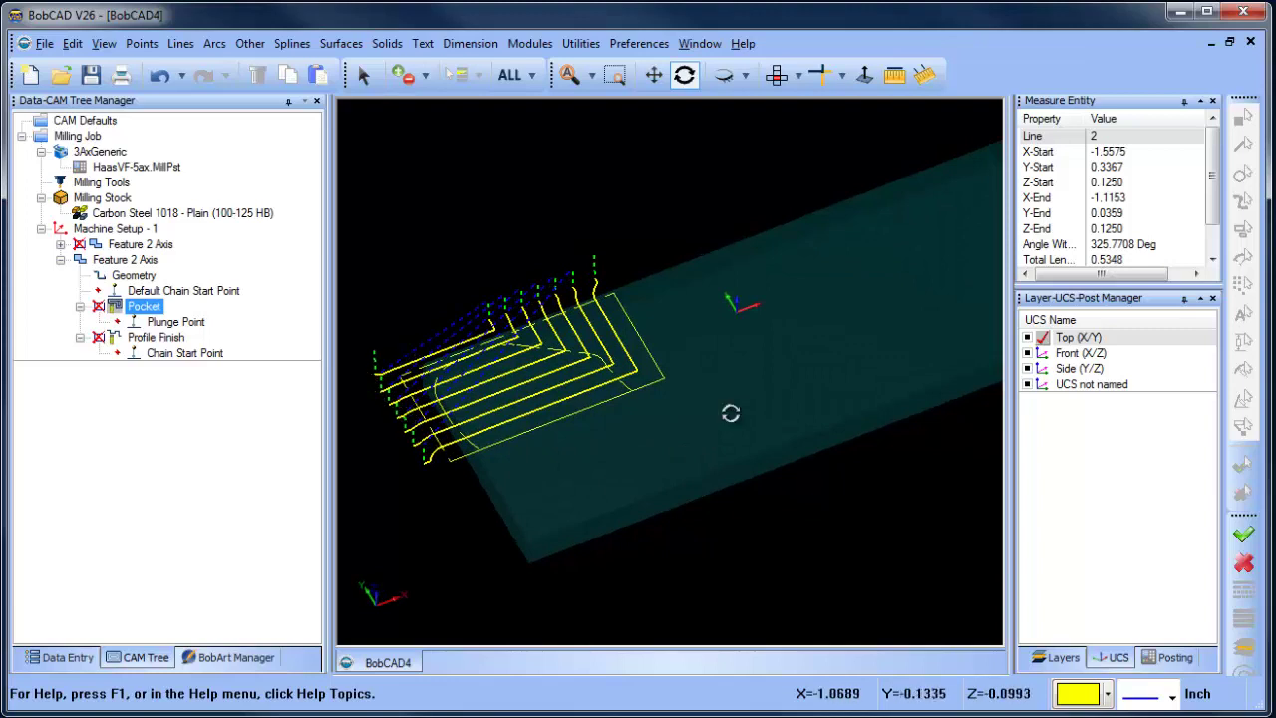
left_click_drag(598, 405, 712, 300)
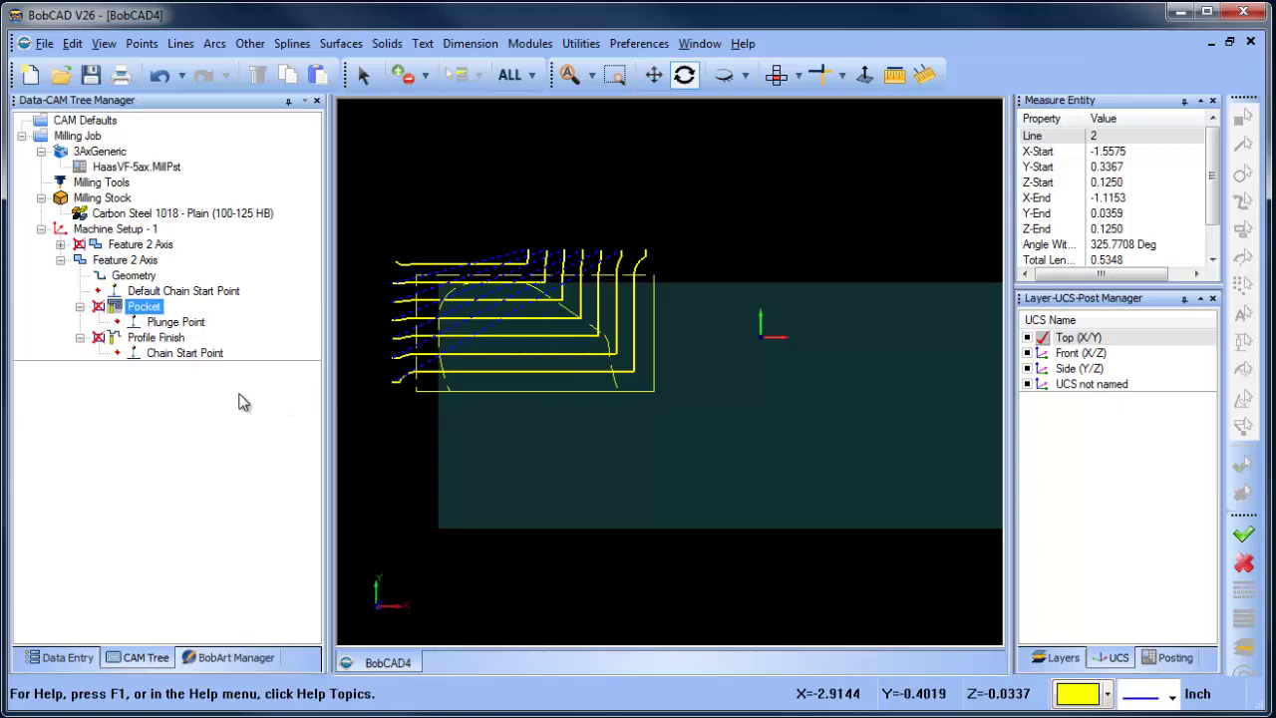
Edit Feature 2 Axis, enable Adaptive Roughing under Pocket Patterns, and compute.
right_click(125, 259)
left_click(178, 270)
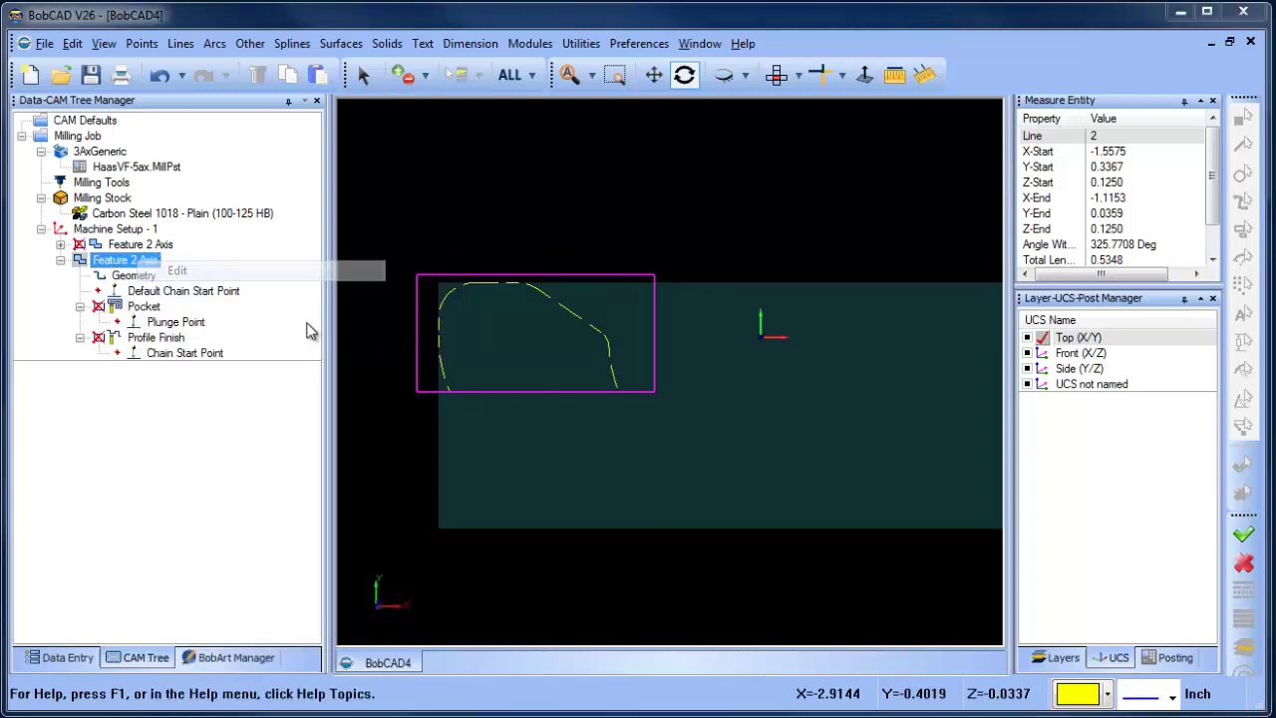
left_click(315, 180)
left_click(307, 163)
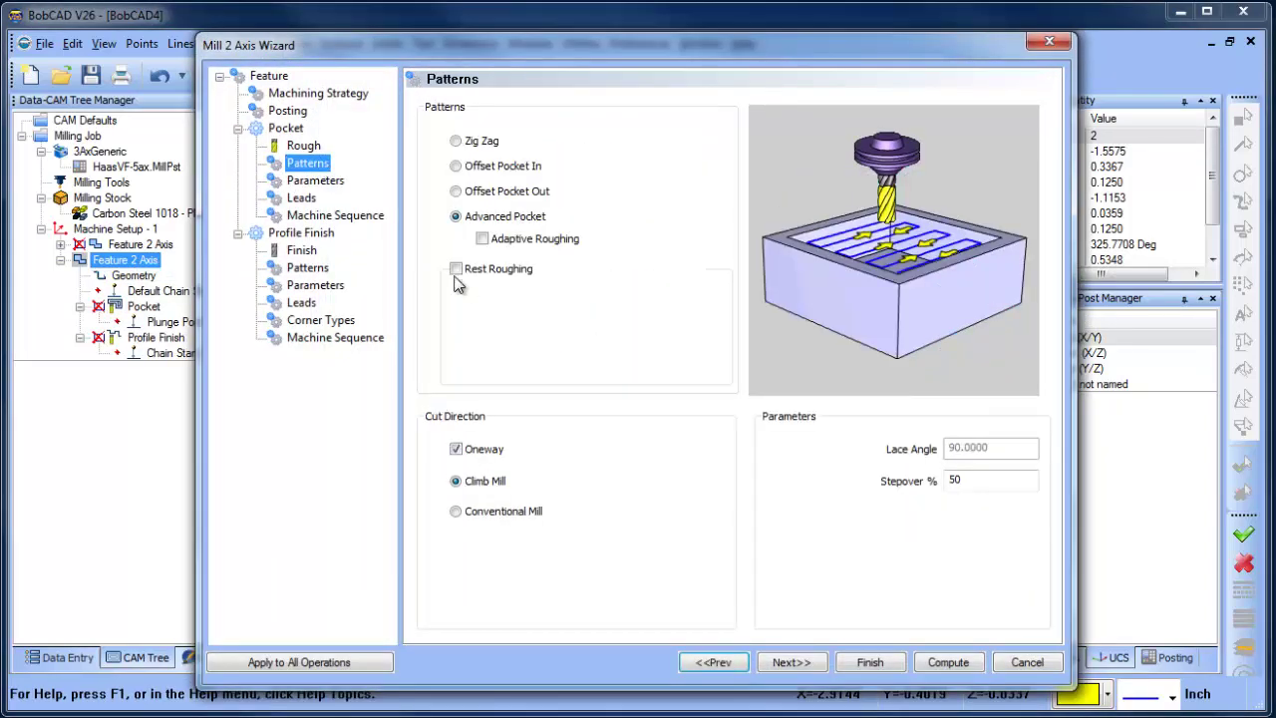
left_click(482, 240)
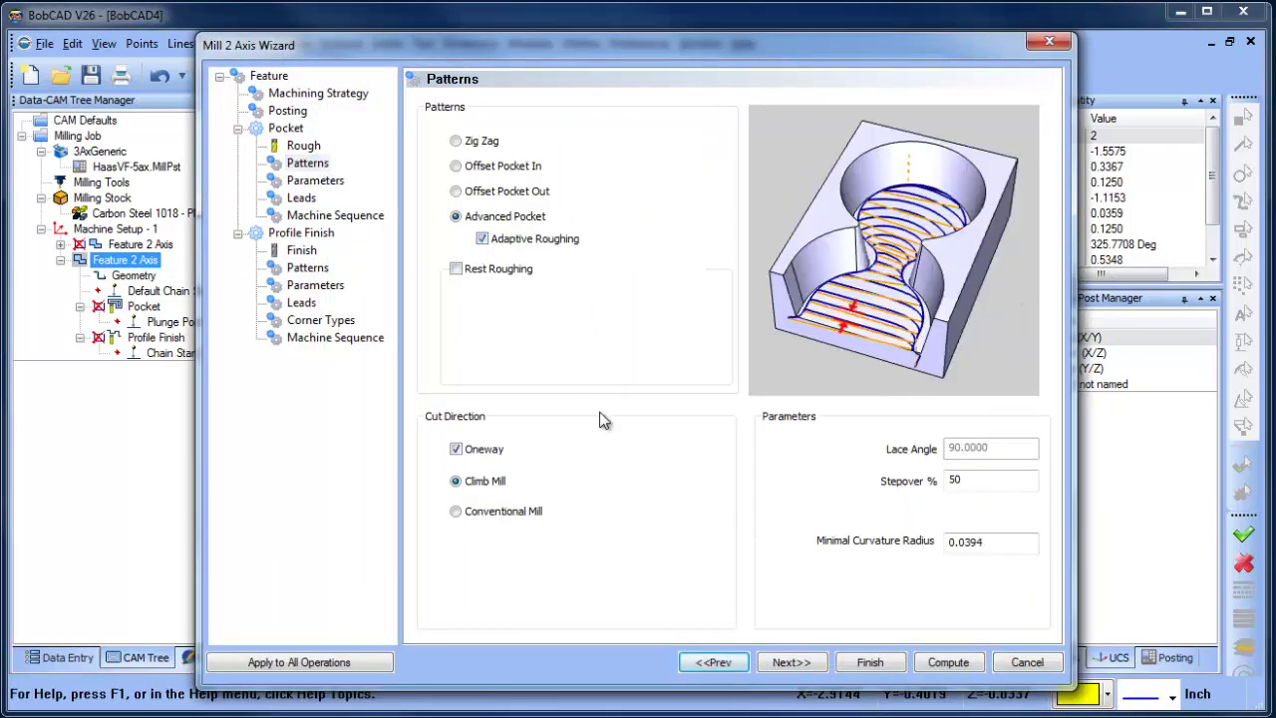
left_click(947, 662)
left_click(124, 308)
left_click(176, 322)
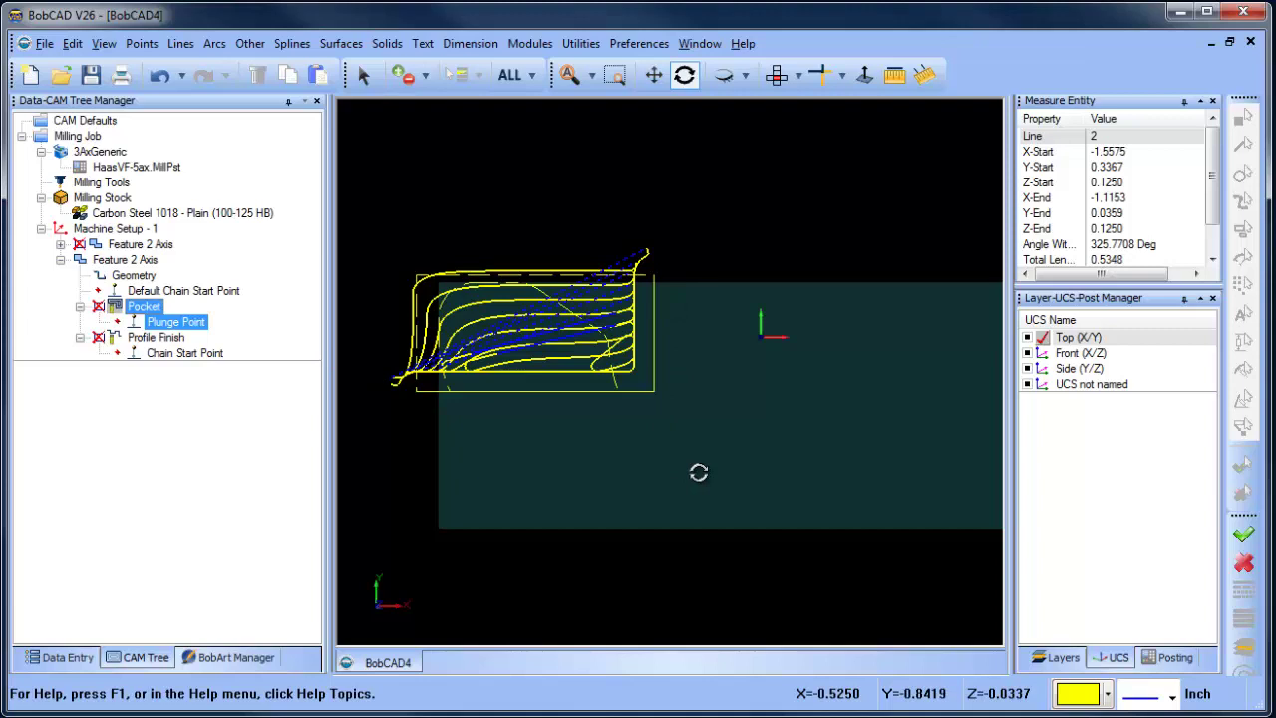
left_click(154, 308)
left_click(139, 261)
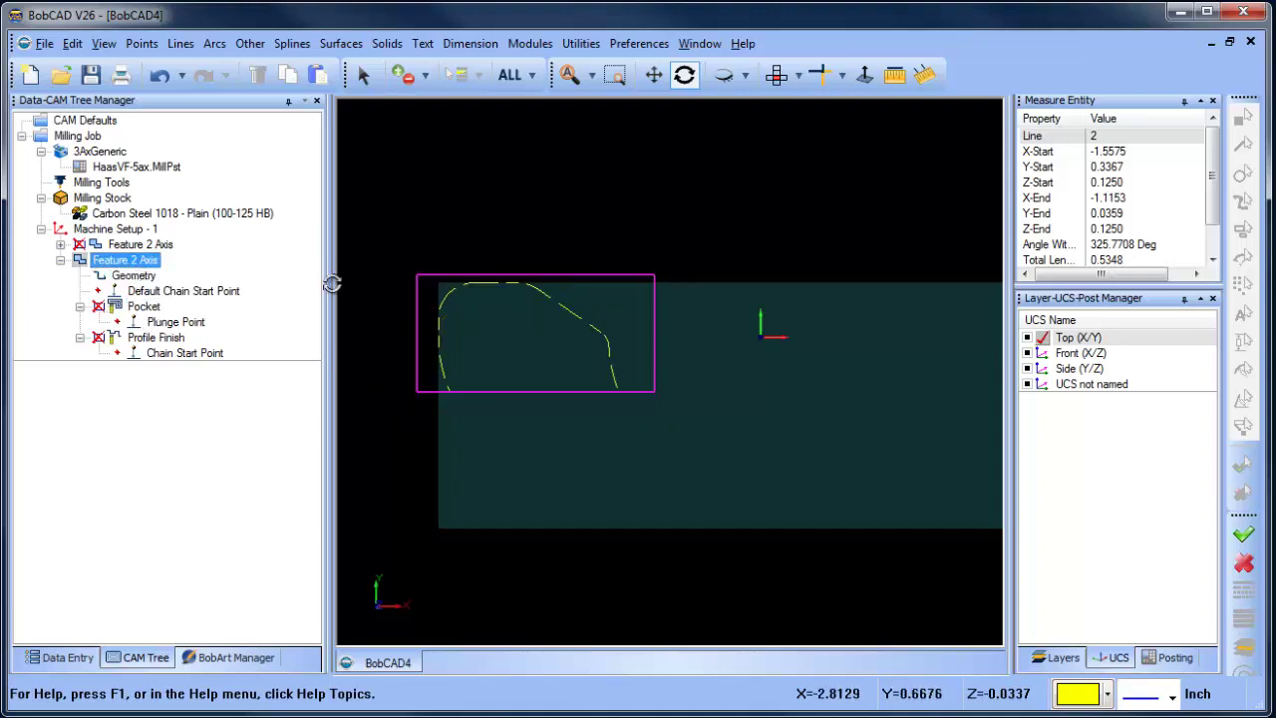
Reset the rectangle's dashed edges to the solid line style.
left_click(149, 231, "ctrl")
left_click(102, 197)
left_click(160, 213, "ctrl")
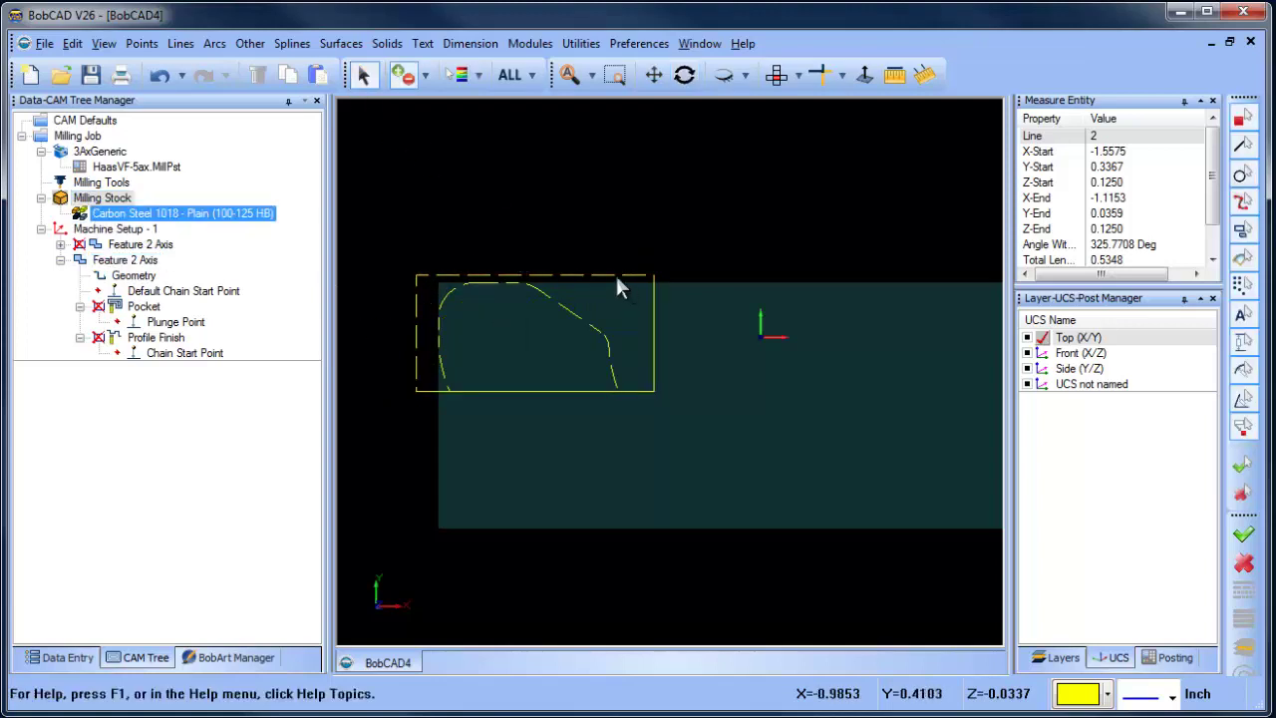
right_click(698, 207)
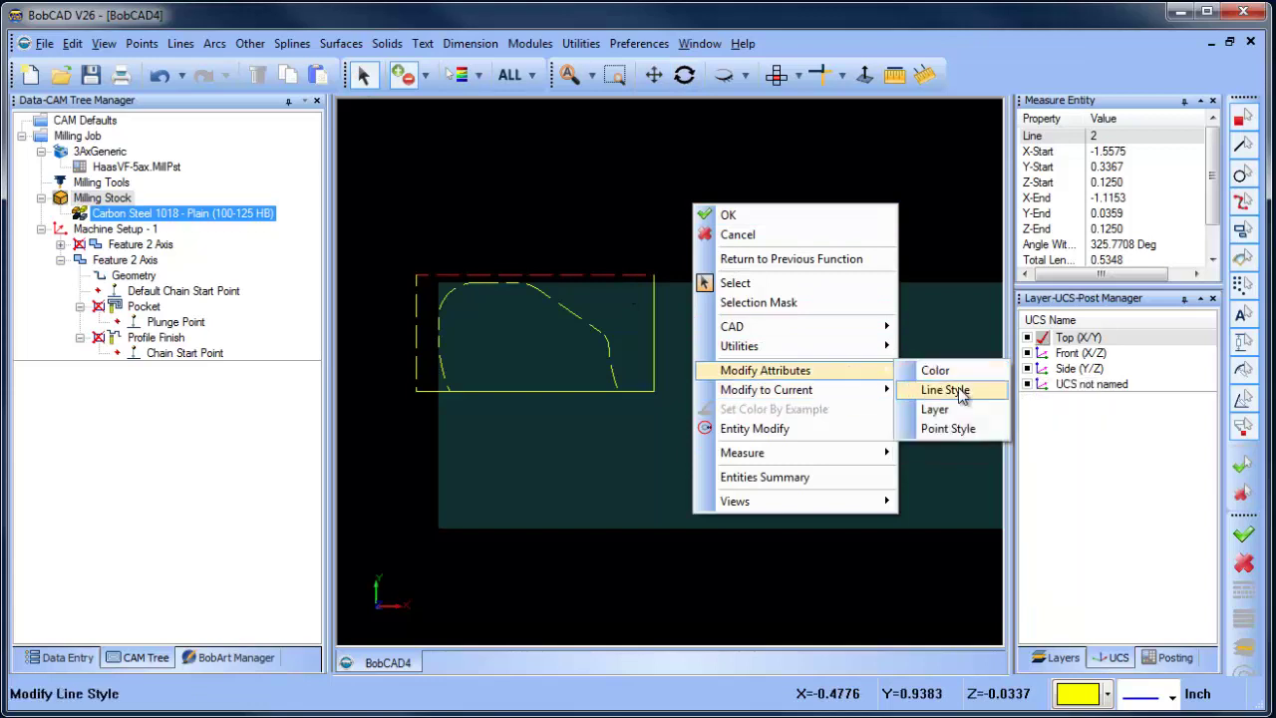
left_click(959, 393)
left_click(674, 316)
left_click(601, 446)
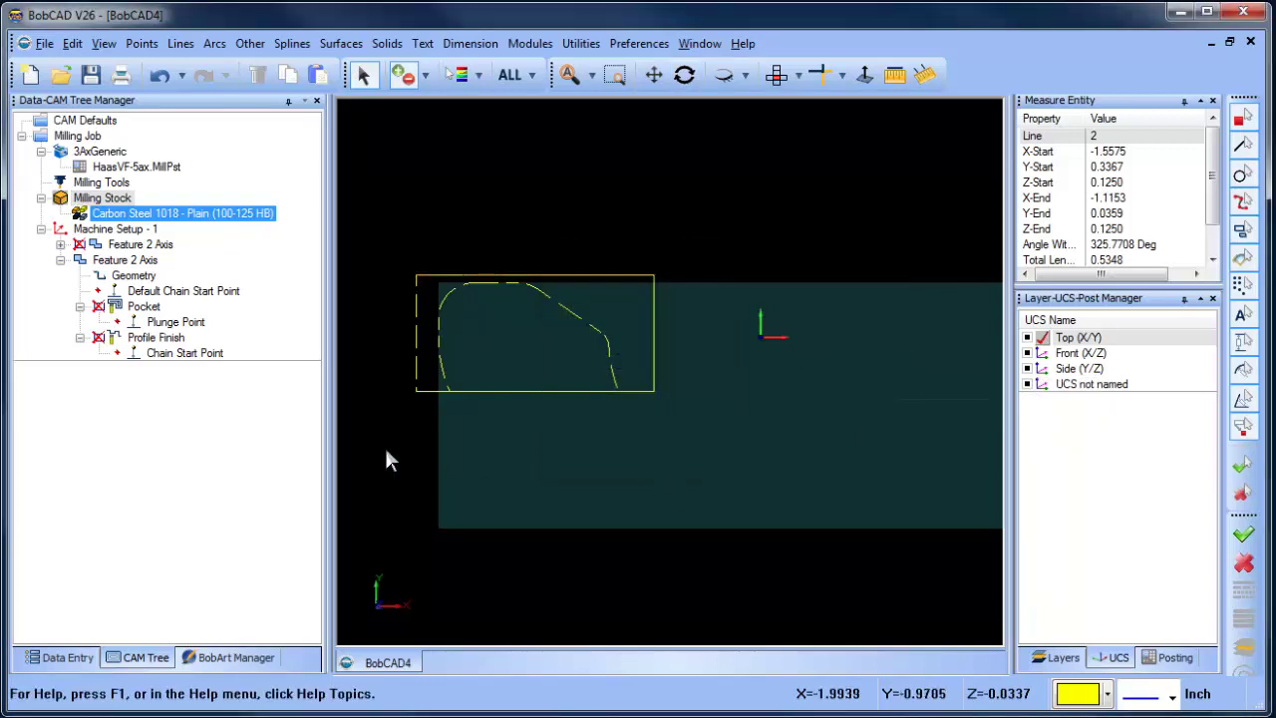
Re-select the rectangle as the pocket Geometry and compute the Pocket toolpath.
right_click(138, 276)
left_click(183, 307)
right_click(174, 276)
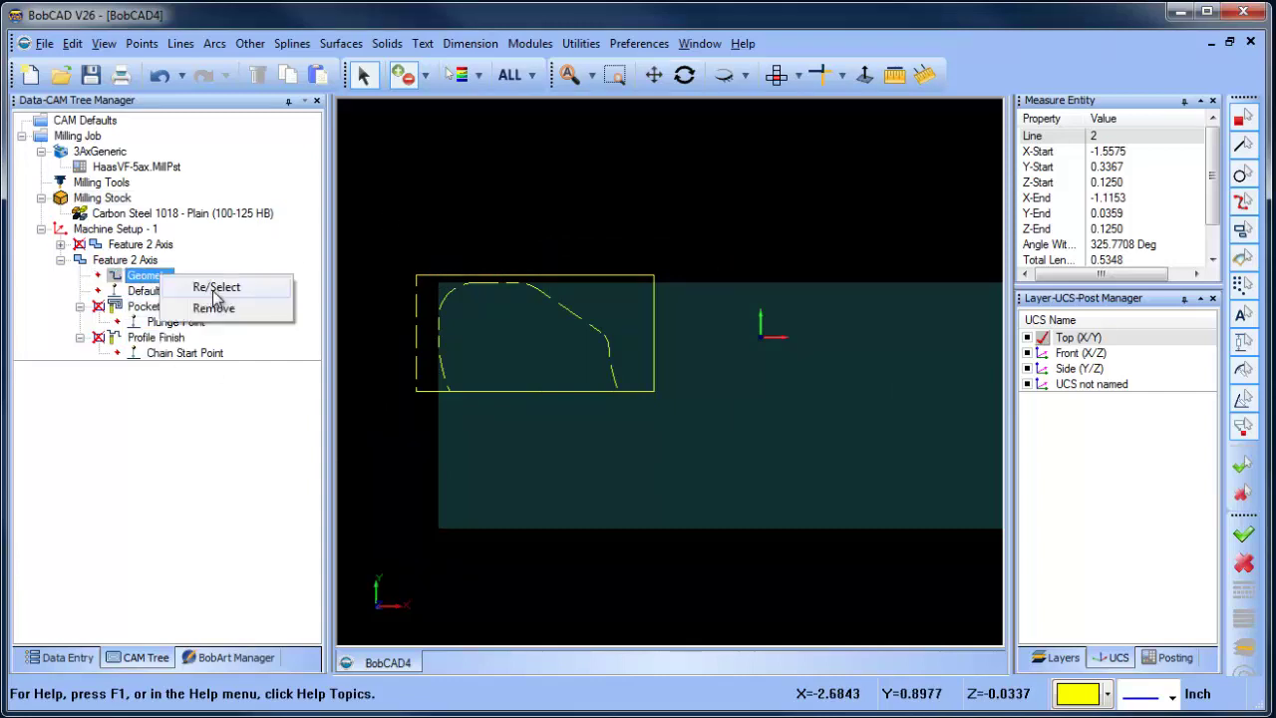
left_click(211, 285)
left_click(417, 361)
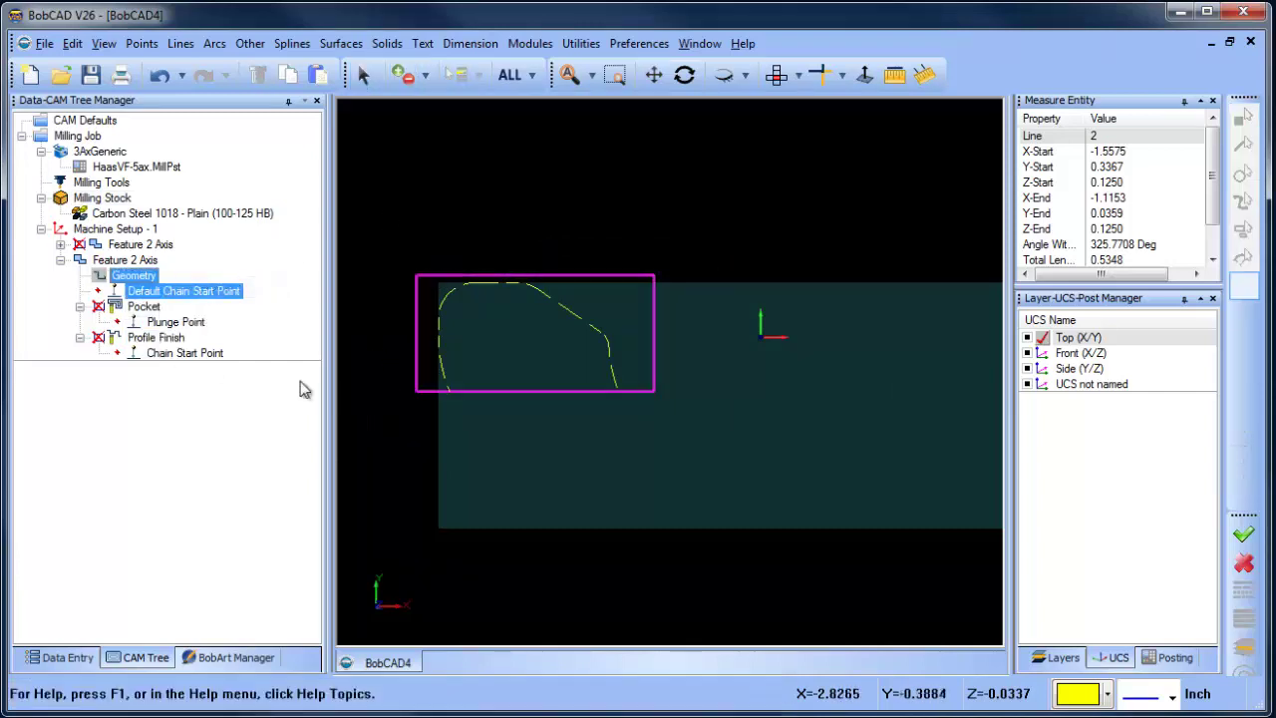
right_click(151, 307)
left_click(221, 320)
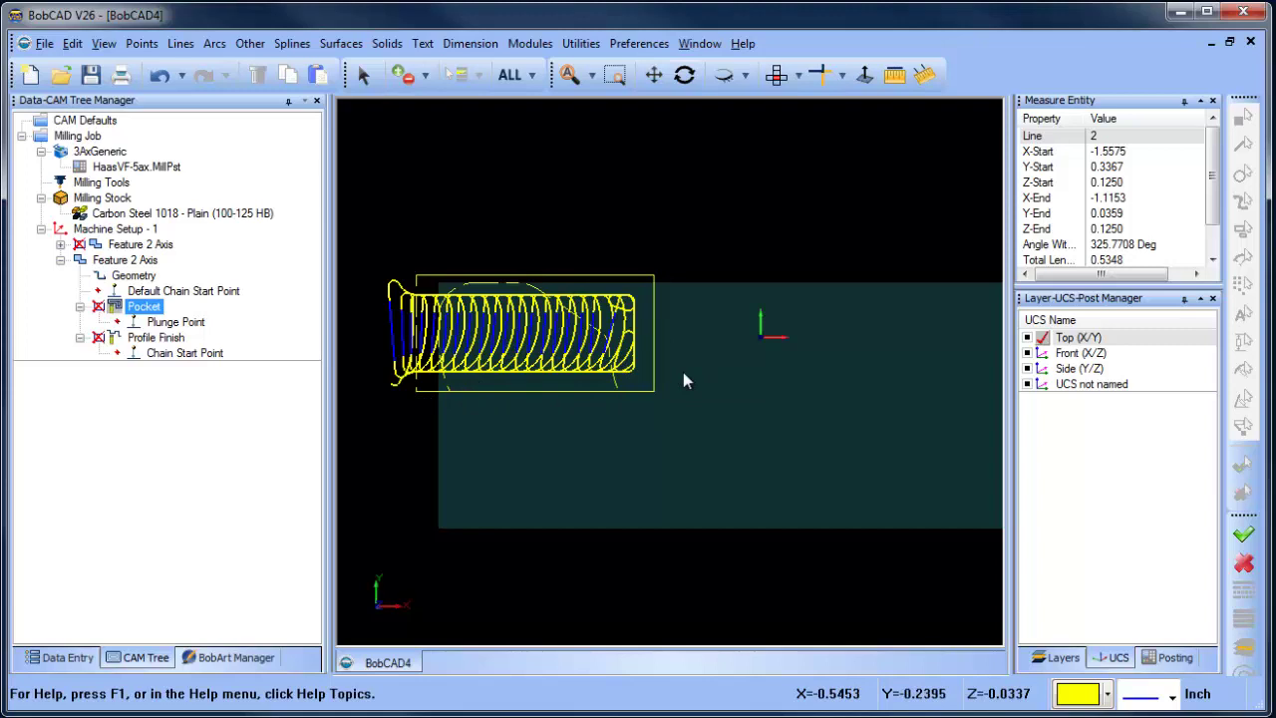
After the adaptive toolpath finishes, select Chain Start Point under Profile Finish.
left_click(215, 354)
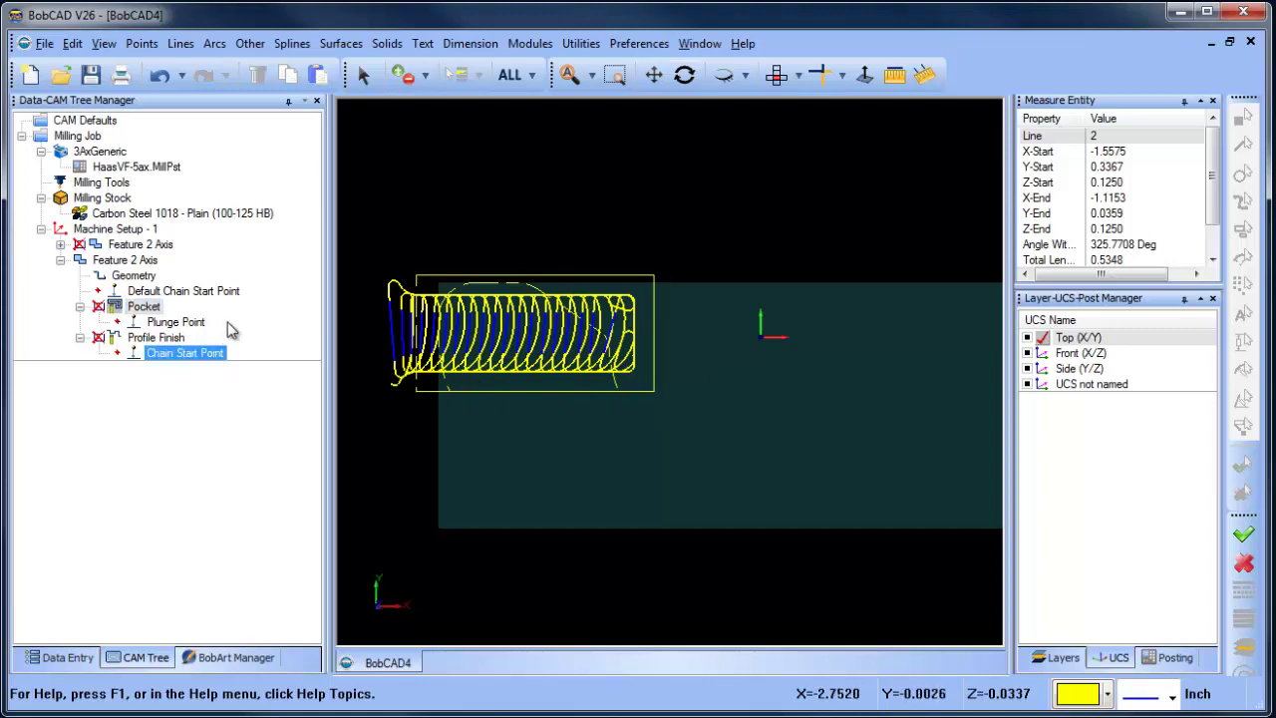